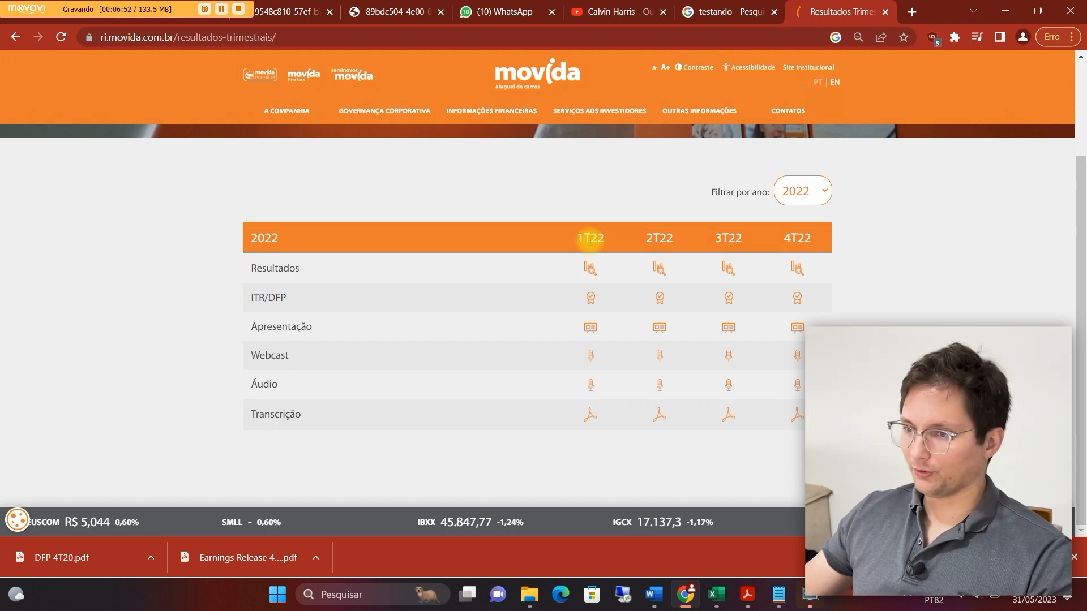
Open the 4T22 Resultados document and point out the ITR/DFP and Resultados rows in the 2022 table
{"action": "left_click", "coordinate": [799, 238]}
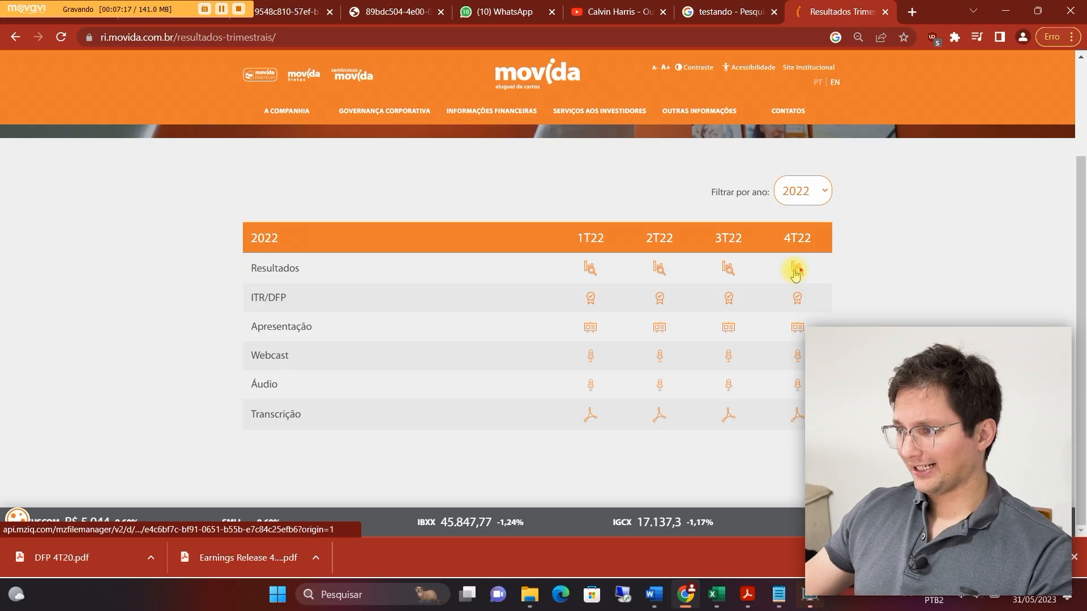
{"action": "left_click", "coordinate": [795, 271]}
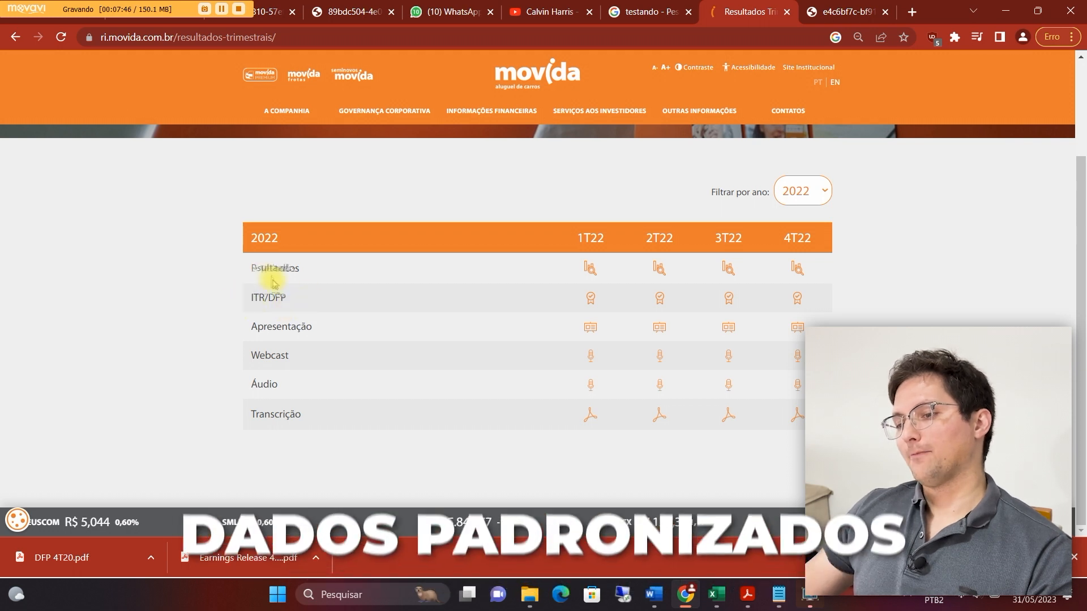
{"action": "left_click_drag", "start_coordinate": [250, 298], "coordinate": [293, 302]}
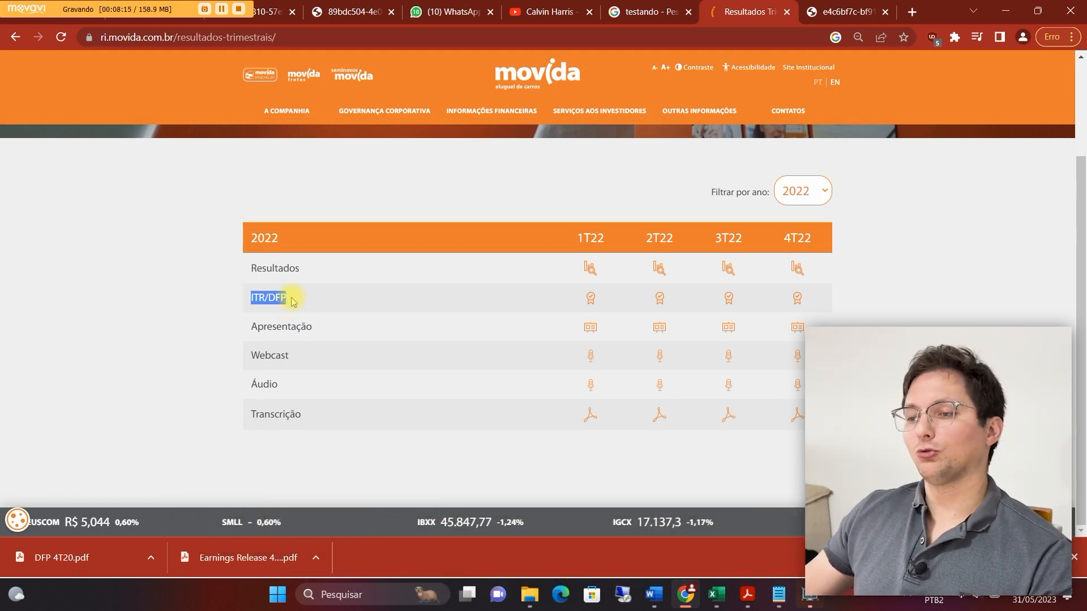
{"action": "left_click_drag", "start_coordinate": [250, 268], "coordinate": [311, 271]}
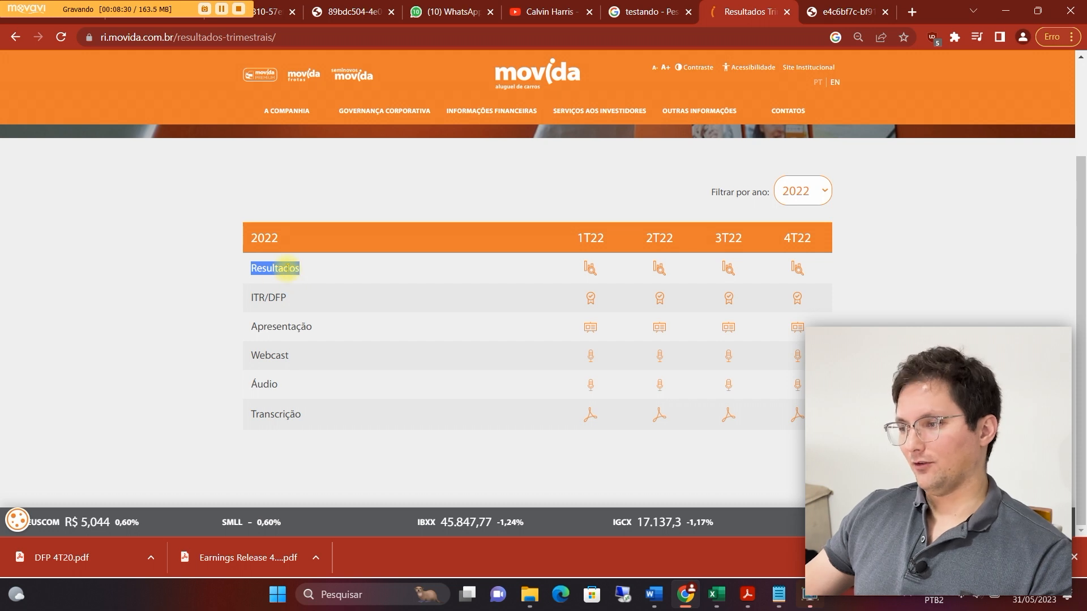
Filter the quarterly results by the year 2020 and open the 4T20 Resultados and ITR/DFP documents
{"action": "left_click", "coordinate": [809, 204]}
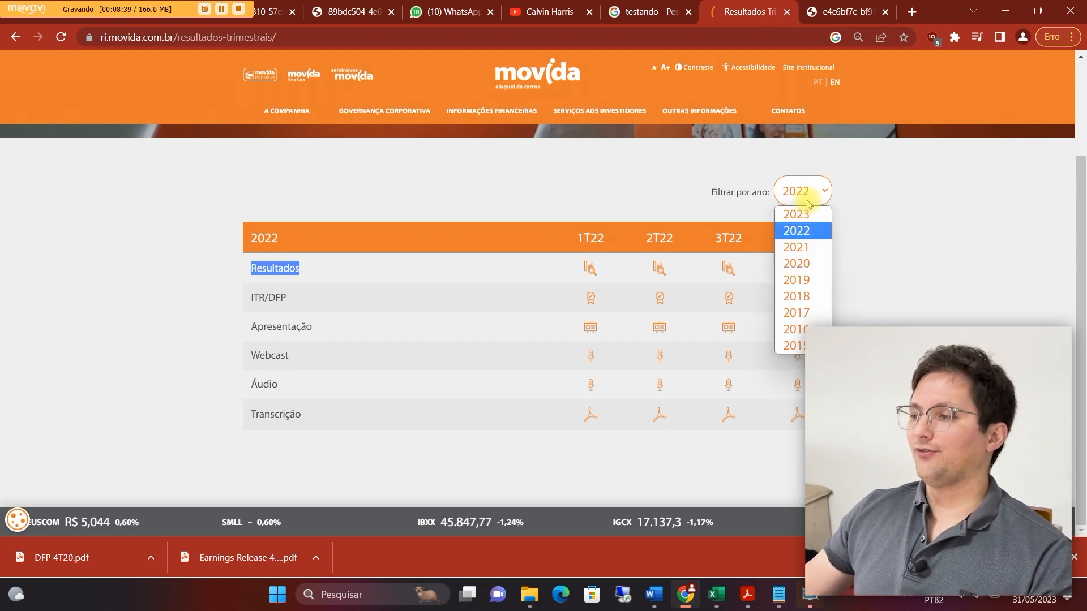
{"action": "left_click", "coordinate": [793, 263]}
{"action": "scroll", "coordinate": [789, 264], "scroll_direction": "down", "scroll_amount": 2}
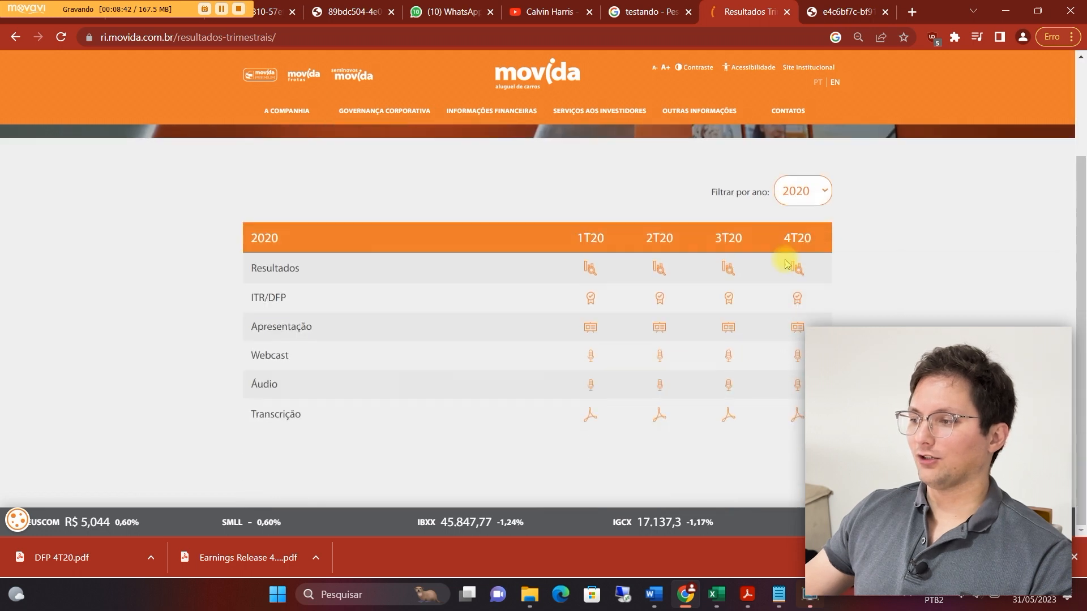
{"action": "left_click", "coordinate": [798, 298]}
{"action": "left_click", "coordinate": [799, 299]}
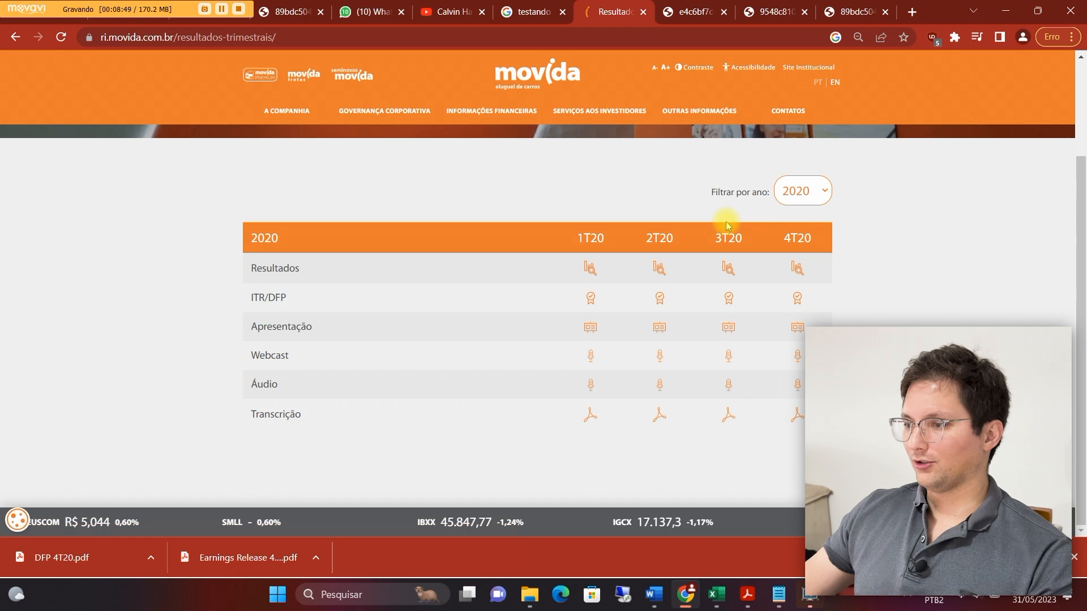
Enter =551,8+6275,8 as the 2022 Caixa in the Excel sheet, using the 4T22 balance sheet on page 29 of the earnings release
{"action": "left_click", "coordinate": [679, 11]}
{"action": "scroll", "coordinate": [676, 274], "scroll_direction": "down", "scroll_amount": 5}
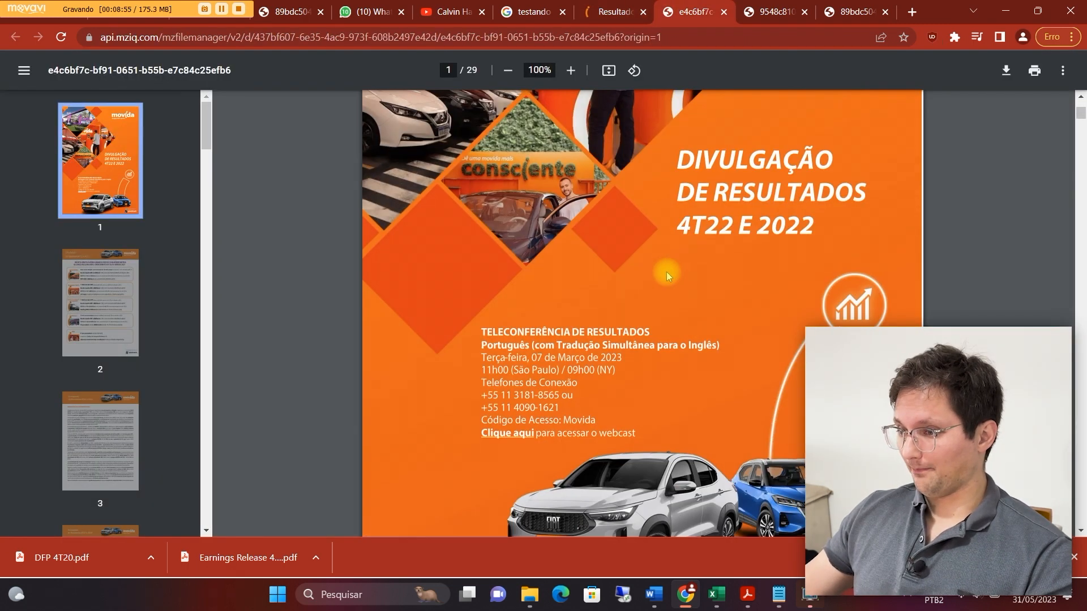
{"action": "scroll", "coordinate": [667, 276], "scroll_direction": "down", "scroll_amount": 5}
{"action": "key", "text": "alt+Tab"}
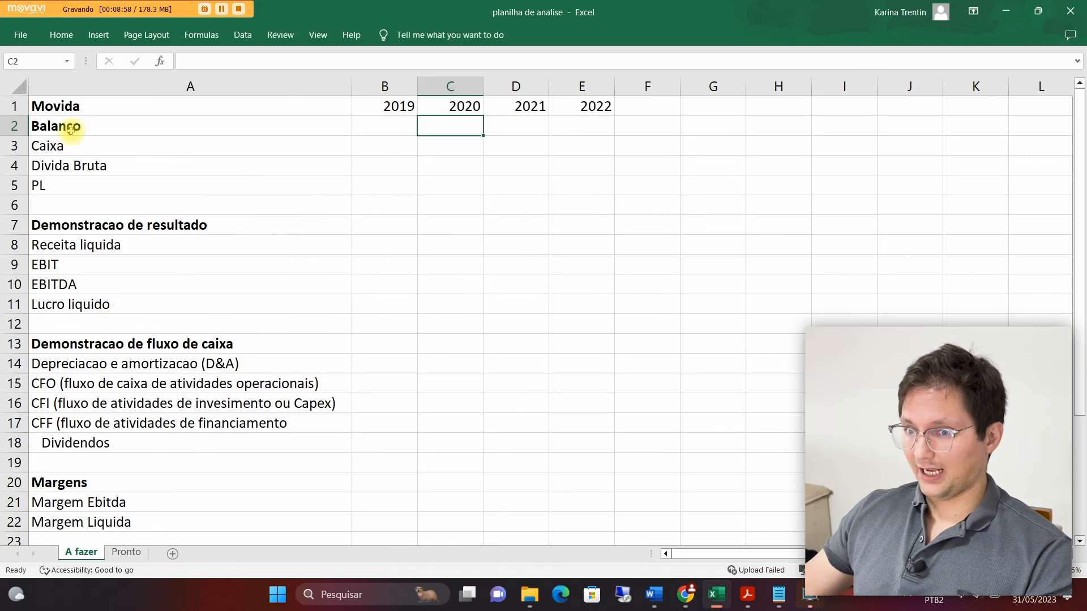
{"action": "left_click", "coordinate": [89, 226]}
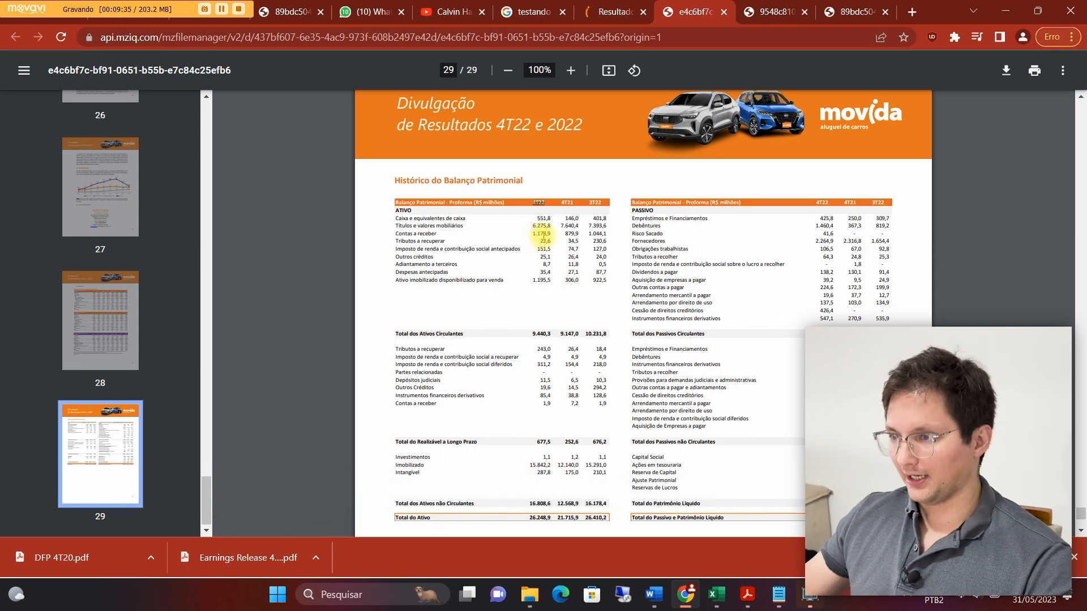
{"action": "scroll", "coordinate": [542, 233], "scroll_direction": "up", "scroll_amount": 3}
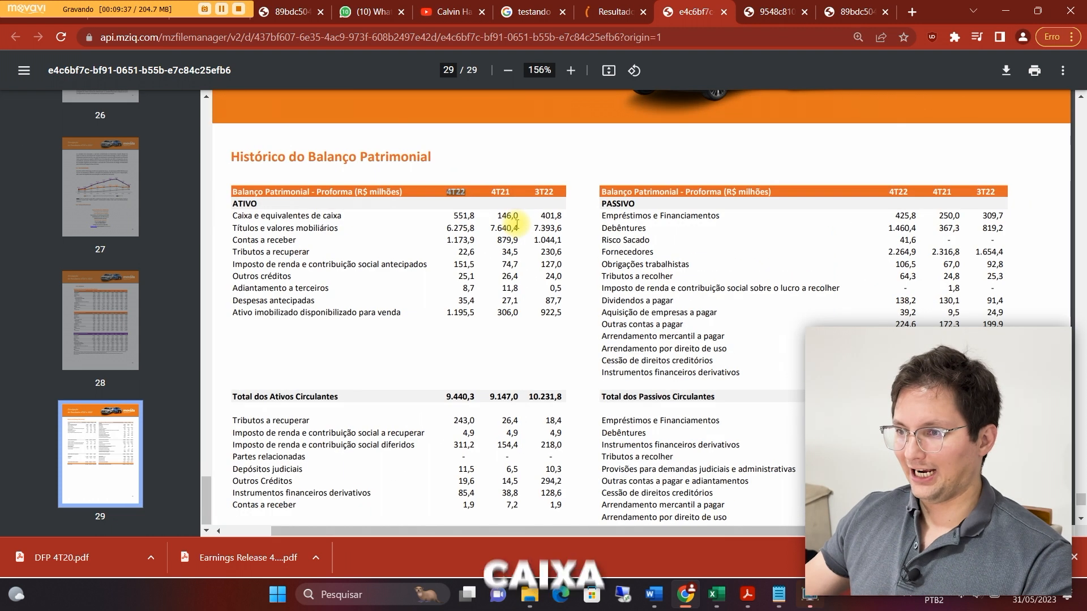
{"action": "double_click", "coordinate": [464, 216]}
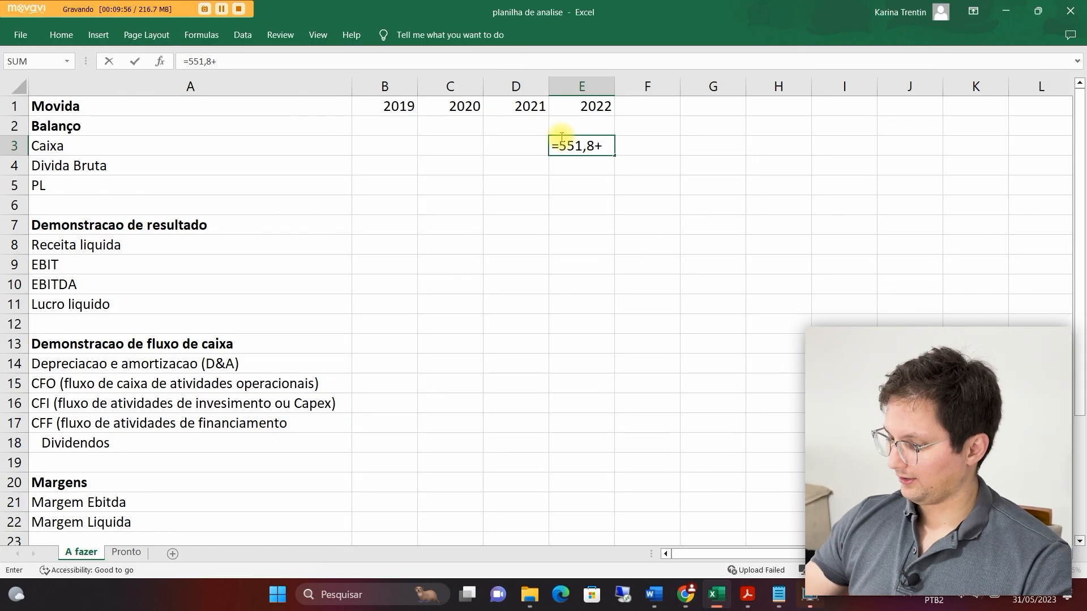
{"action": "key", "text": "Return"}
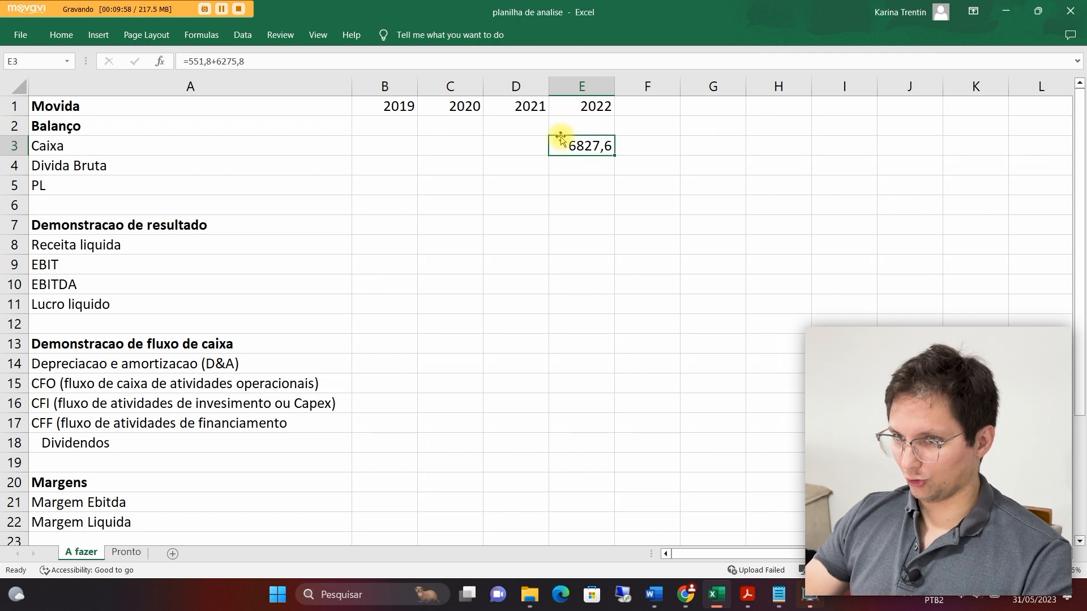
Start a sum of the 4T21 cash and securities in cell E4 with +146+7640
{"action": "key", "text": "alt+Tab"}
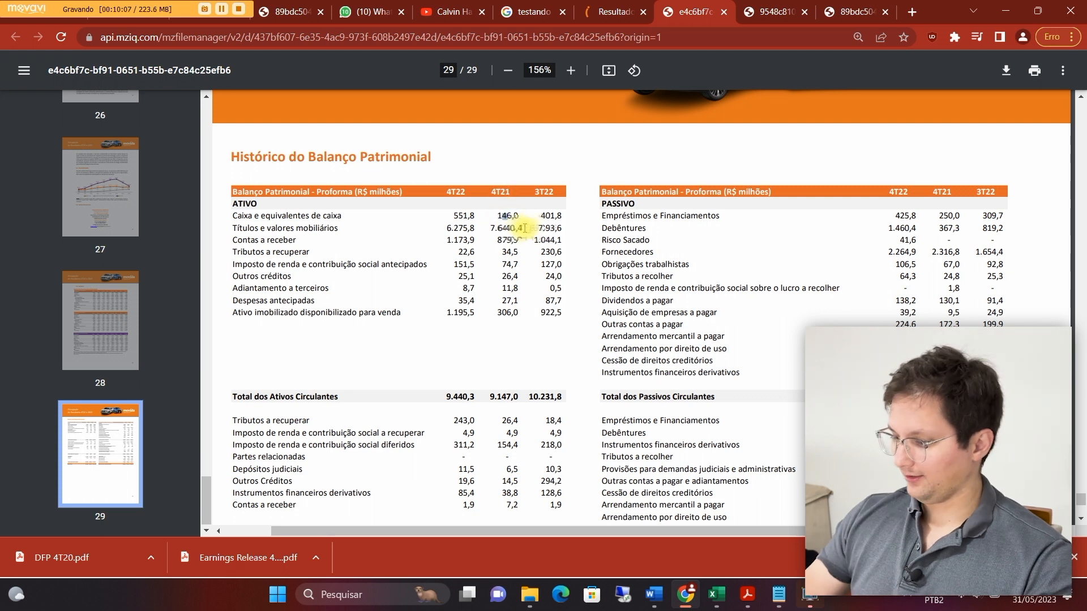
{"action": "key", "text": "alt+Tab"}
{"action": "key", "text": "Return"}
{"action": "type", "text": "+"}
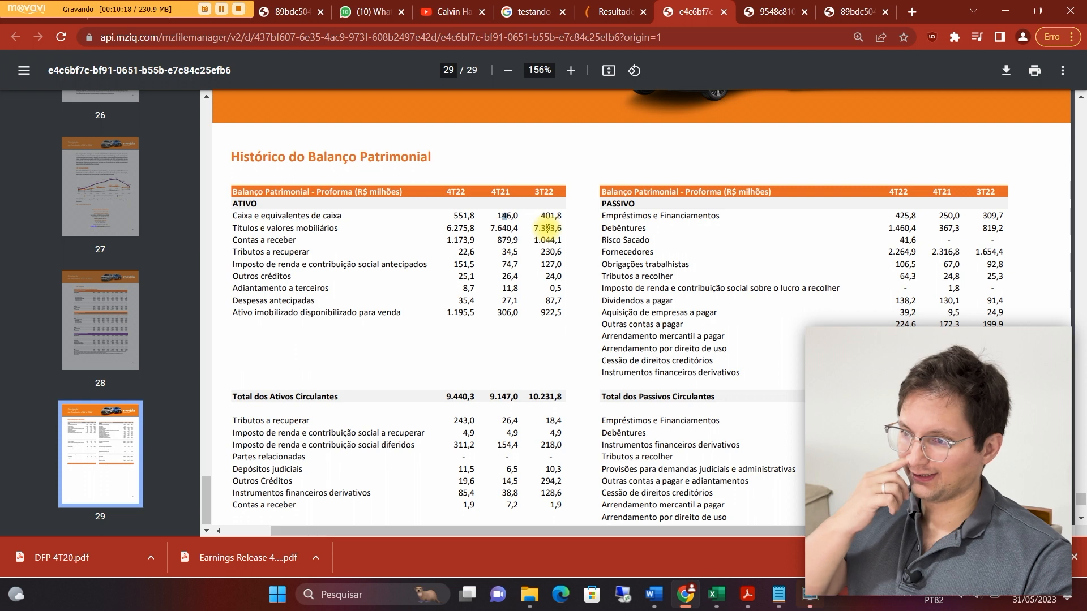
{"action": "key", "text": "alt+Tab"}
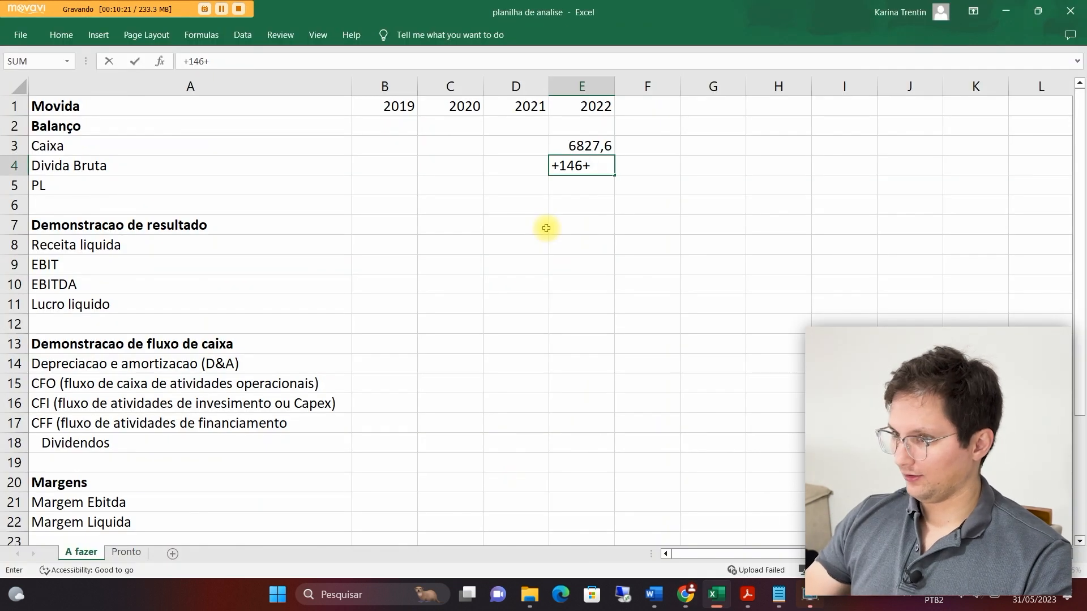
{"action": "type", "text": "7640"}
{"action": "key", "text": "alt+Tab"}
{"action": "key", "text": "alt+Tab"}
{"action": "type", "text": ","}
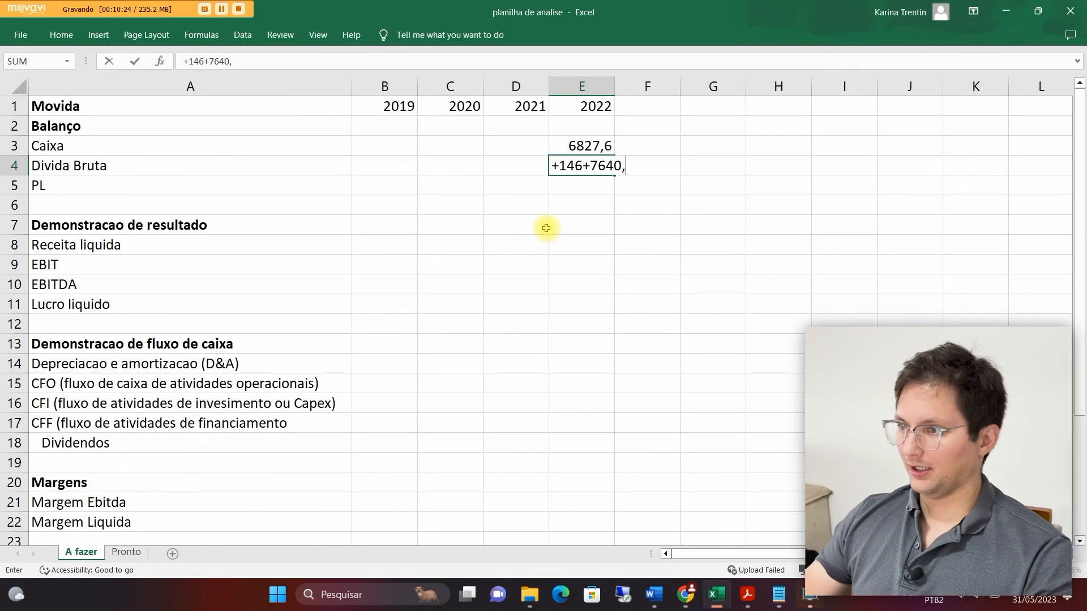
Check the balance sheet's R$ milhões unit and put the sum of 146 and 7640,4 in the 2021 Caixa cell
{"action": "key", "text": "alt+Tab"}
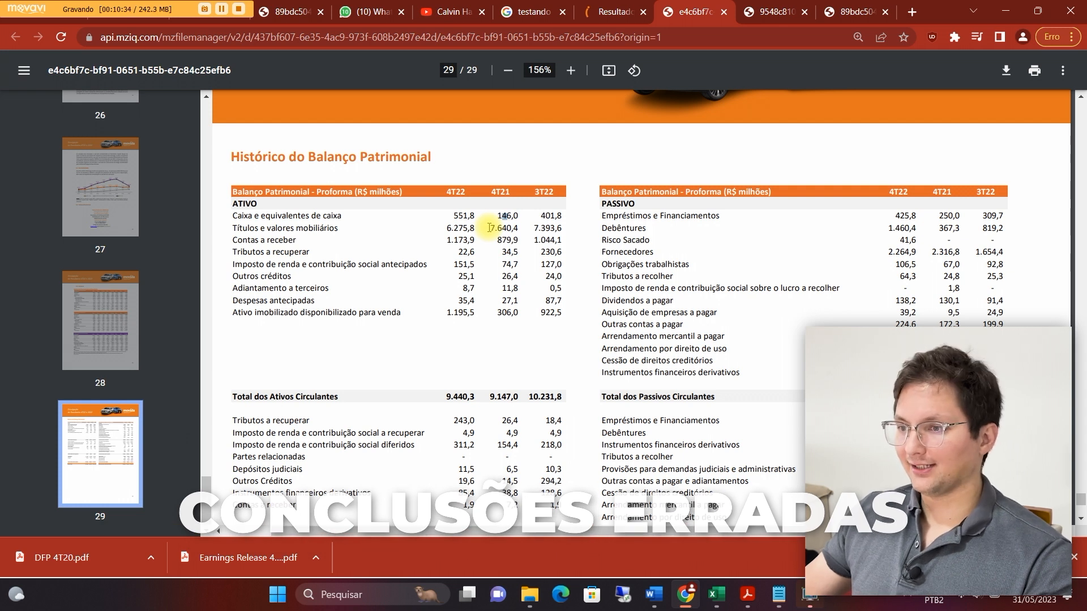
{"action": "left_click_drag", "start_coordinate": [342, 192], "coordinate": [403, 192]}
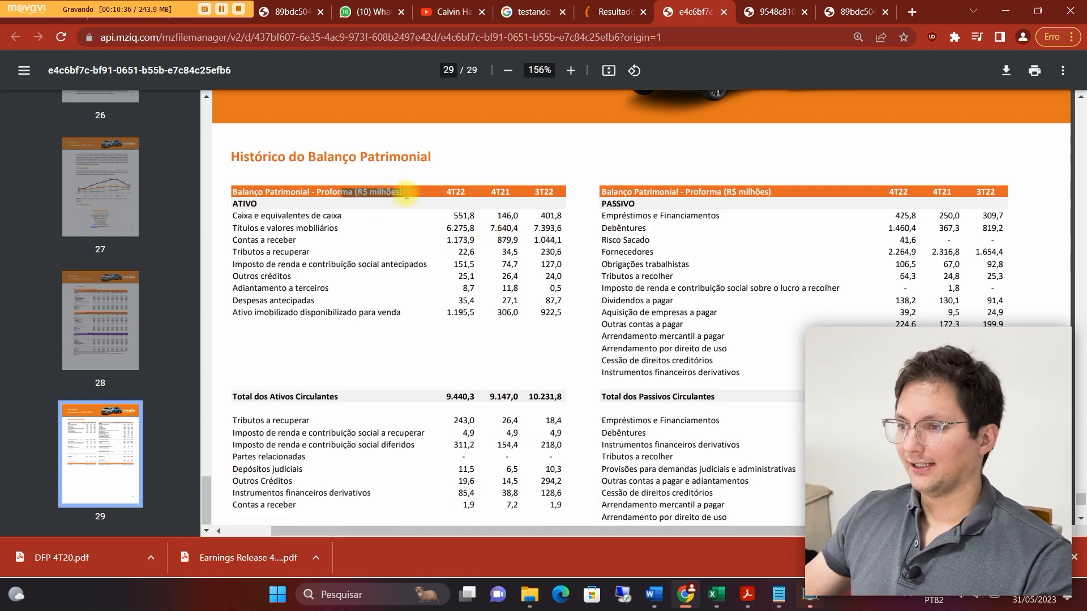
{"action": "left_click", "coordinate": [489, 228]}
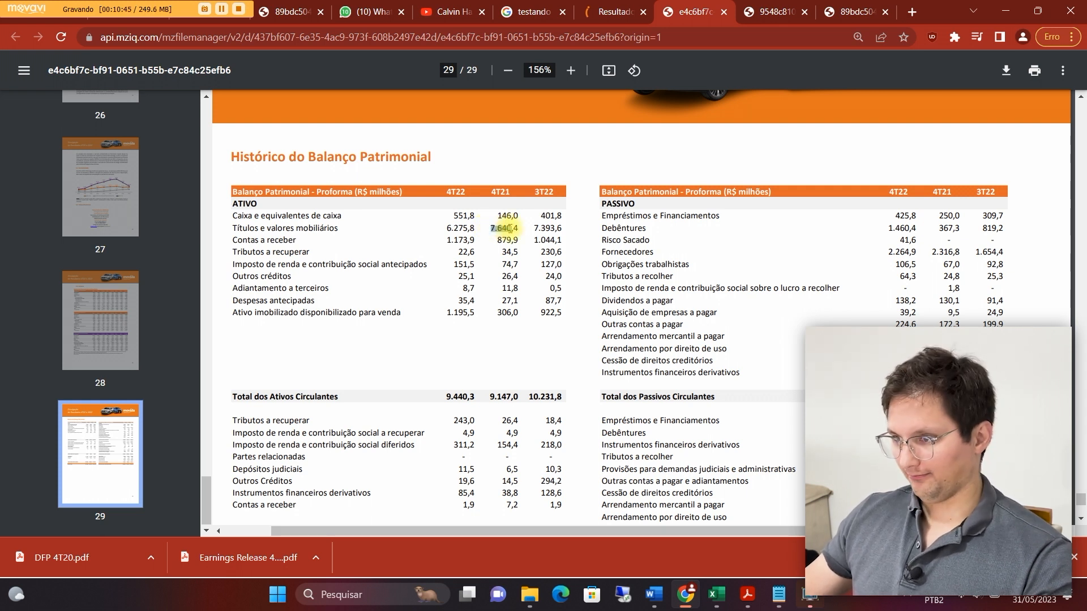
{"action": "key", "text": "alt+Tab"}
{"action": "key", "text": "Left"}
{"action": "key", "text": "Up"}
{"action": "key", "text": "Right"}
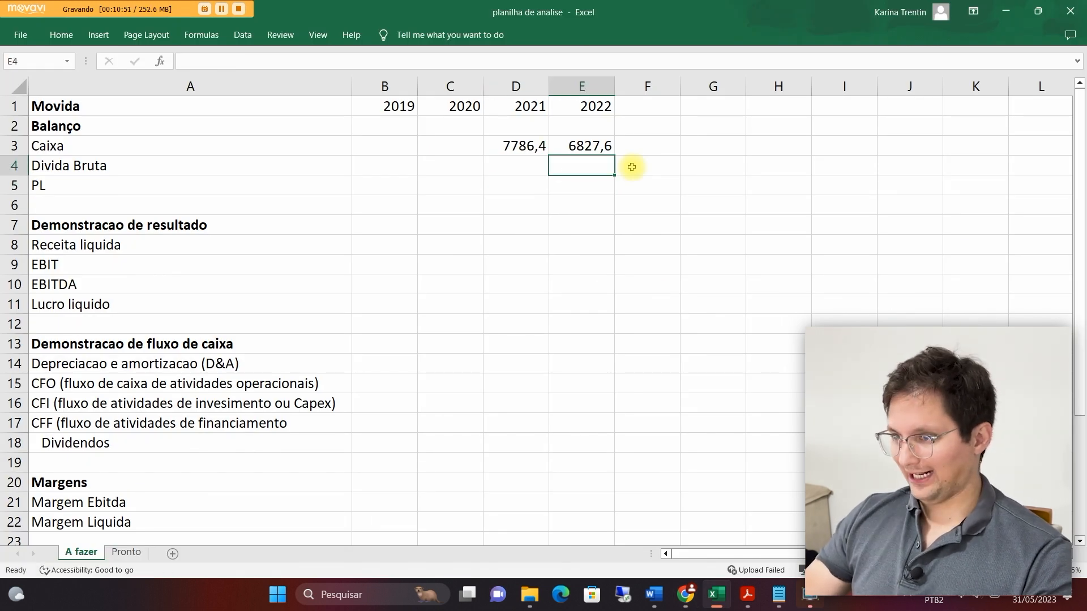
Examine the Empréstimos e Financiamentos and Debêntures lines and the current and non-current liability totals in the balance sheet
{"action": "key", "text": "alt+Tab"}
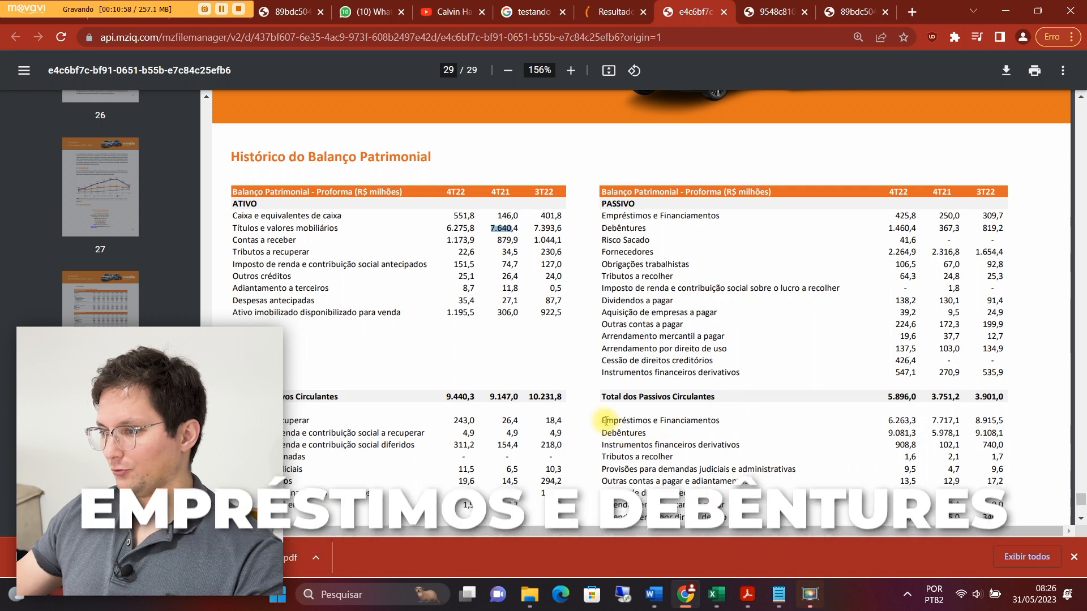
{"action": "left_click_drag", "start_coordinate": [601, 420], "coordinate": [719, 419]}
{"action": "left_click_drag", "start_coordinate": [602, 433], "coordinate": [644, 435]}
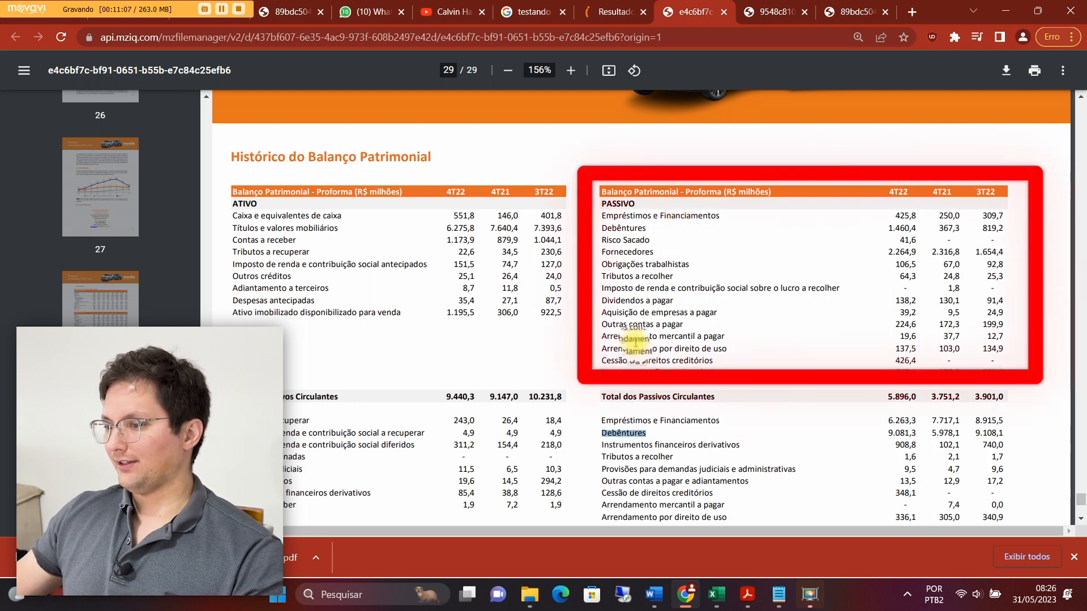
{"action": "scroll", "coordinate": [668, 431], "scroll_direction": "down", "scroll_amount": 2}
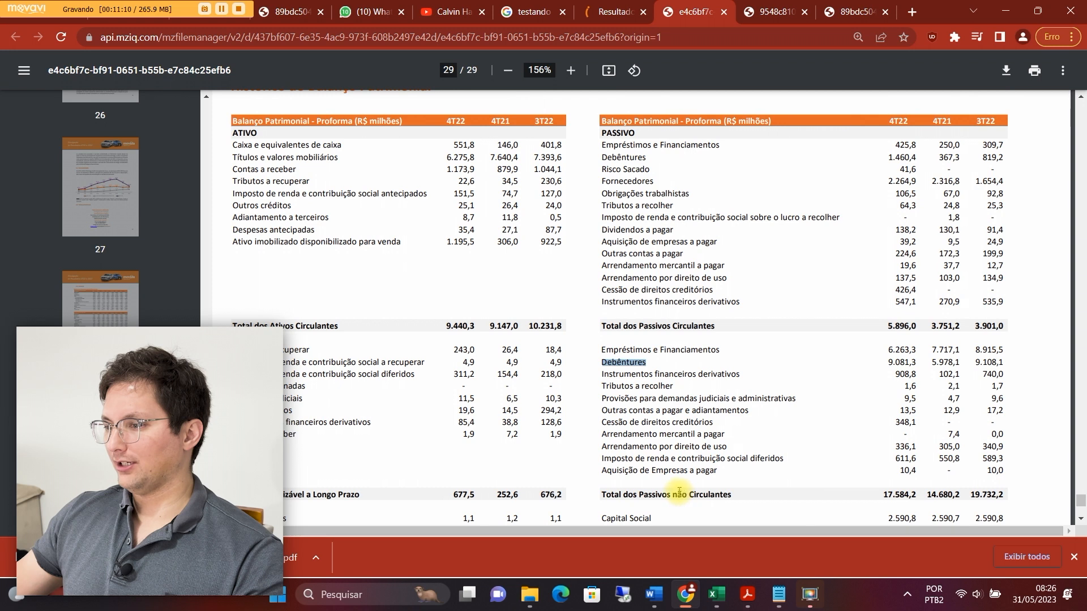
{"action": "left_click_drag", "start_coordinate": [732, 496], "coordinate": [661, 495]}
{"action": "left_click_drag", "start_coordinate": [673, 324], "coordinate": [708, 323]}
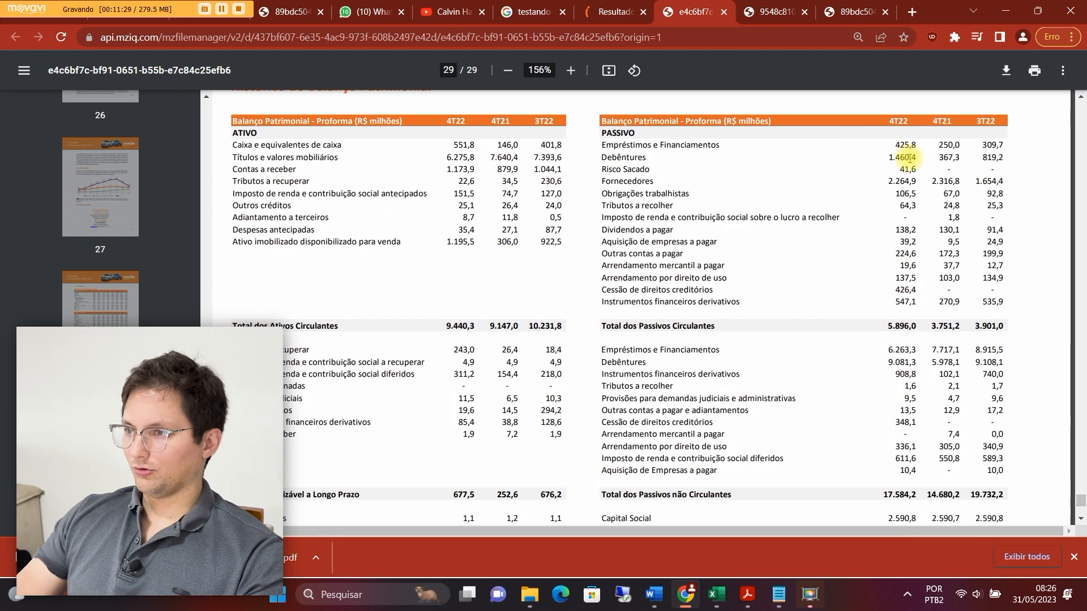
Fill in Divida Bruta with the current loans plus debentures: 425,8+1460,4 for 2022 and 250+367,3 for 2021
{"action": "key", "text": "alt+Tab"}
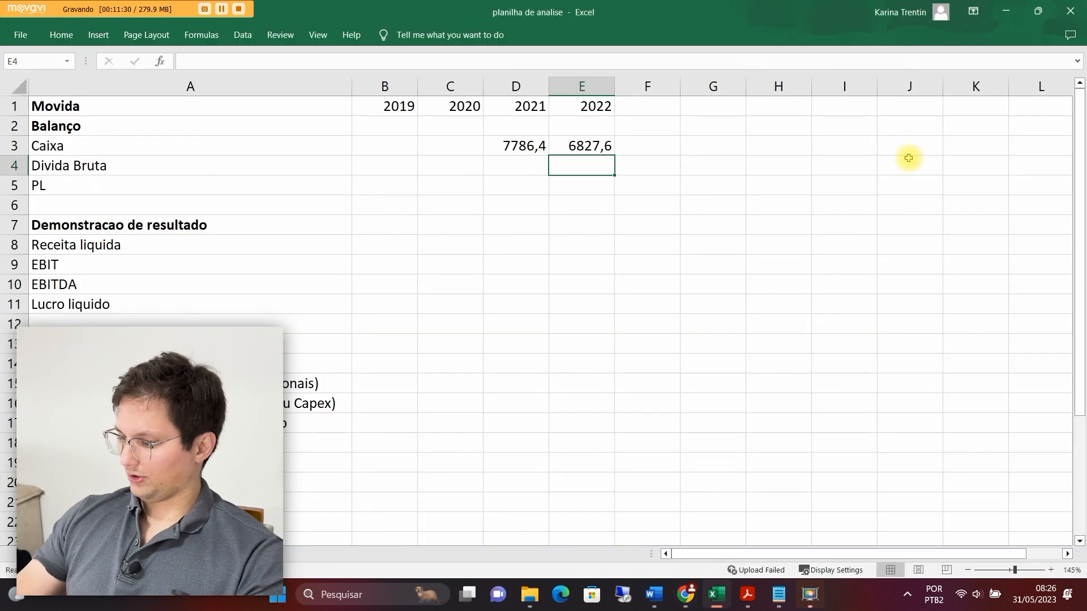
{"action": "type", "text": "425,8+"}
{"action": "key", "text": "alt+Tab"}
{"action": "key", "text": "alt+Tab"}
{"action": "type", "text": "1460"}
{"action": "key", "text": "alt+Tab"}
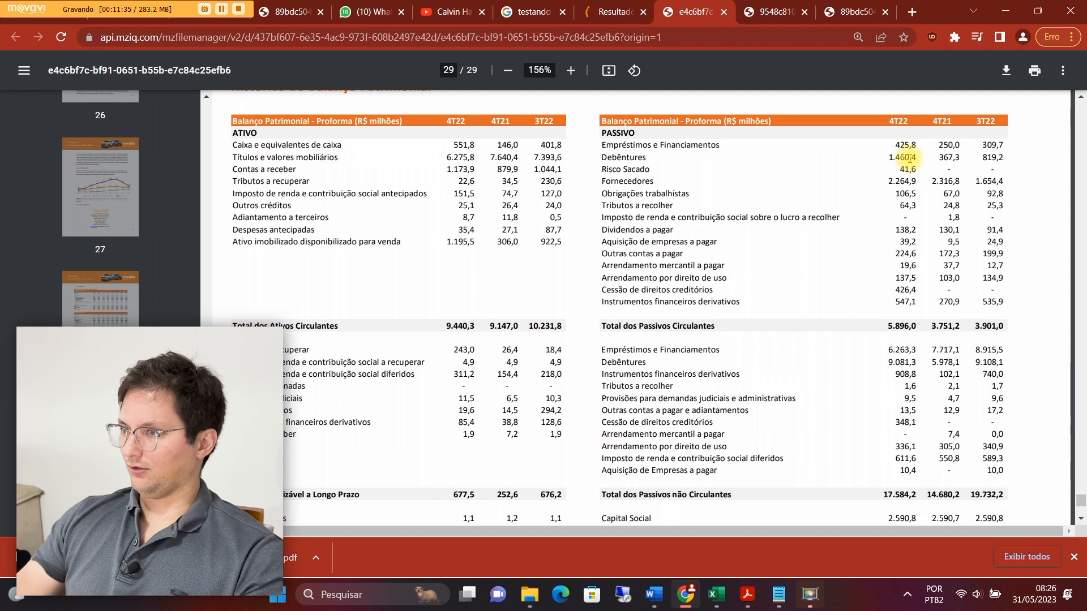
{"action": "key", "text": "alt+Tab"}
{"action": "type", "text": ",4"}
{"action": "key", "text": "Return"}
{"action": "key", "text": "Left"}
{"action": "key", "text": "alt+Tab"}
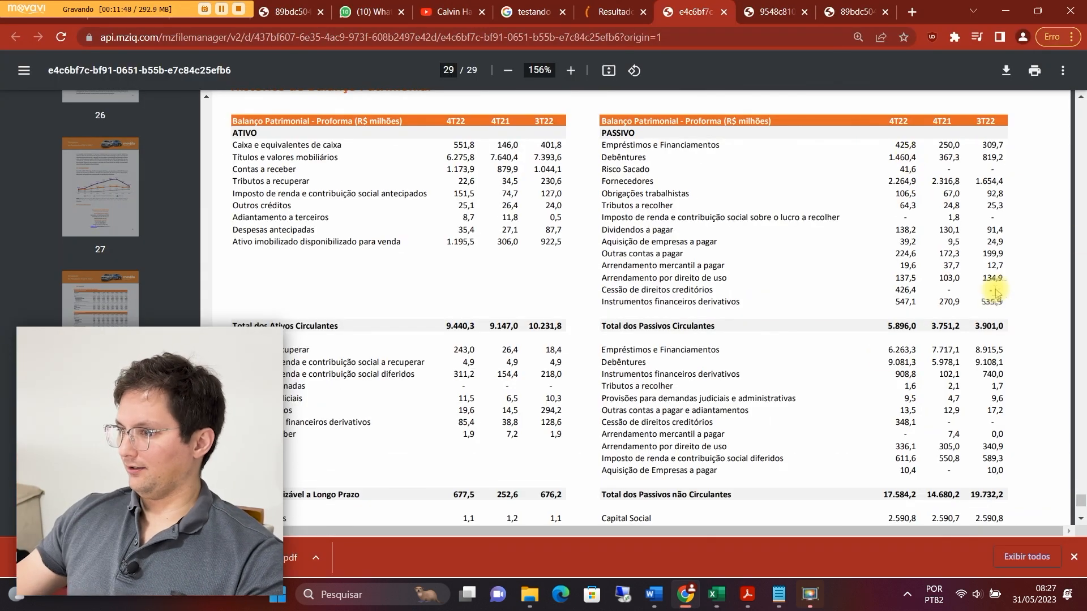
Add the 4T22 non-current Empréstimos e Financiamentos of 6263,3 to the 2022 Divida Bruta formula
{"action": "left_click_drag", "start_coordinate": [888, 350], "coordinate": [912, 350]}
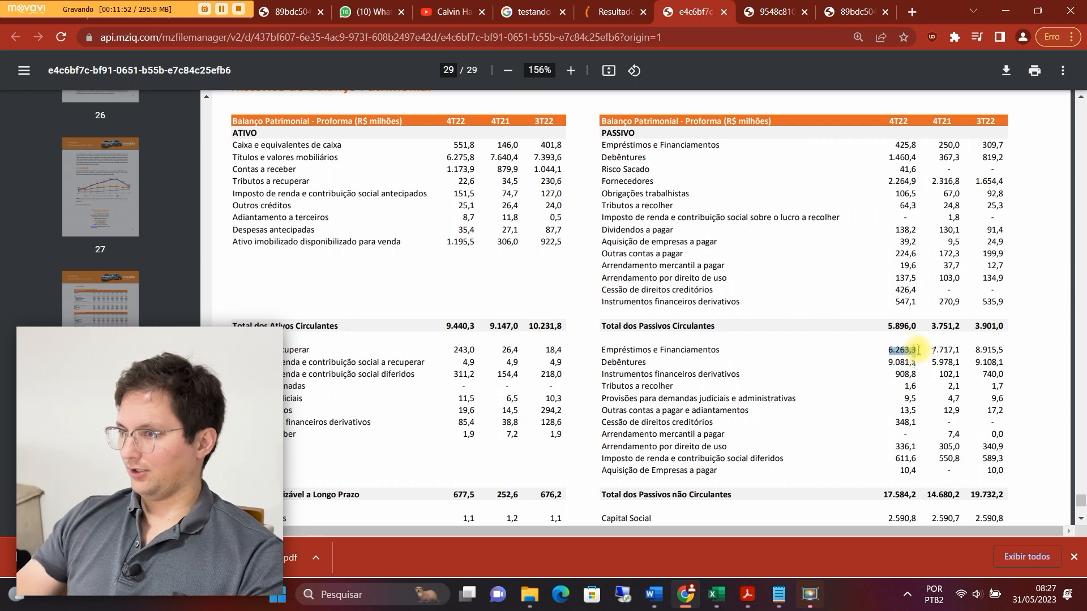
{"action": "key", "text": "alt+Tab"}
{"action": "key", "text": "Up"}
{"action": "key", "text": "Right"}
{"action": "key", "text": "F2"}
{"action": "type", "text": "+"}
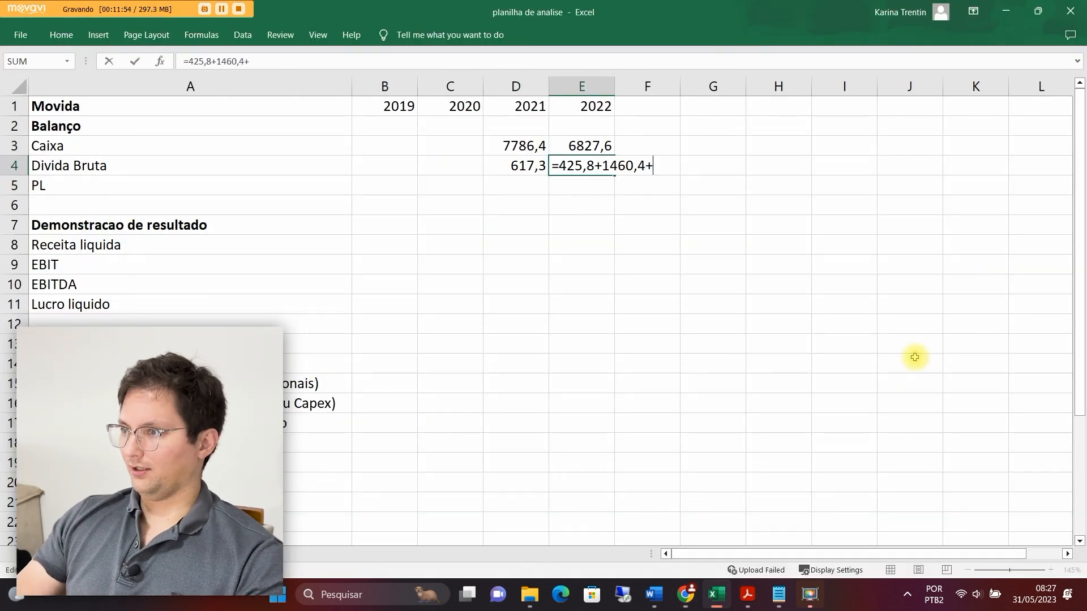
{"action": "key", "text": "alt+Tab"}
Add the 4T22 non-current Debêntures of 9081,3 to the 2022 Divida Bruta formula
{"action": "left_click_drag", "start_coordinate": [888, 362], "coordinate": [913, 365]}
{"action": "key", "text": "alt+Tab"}
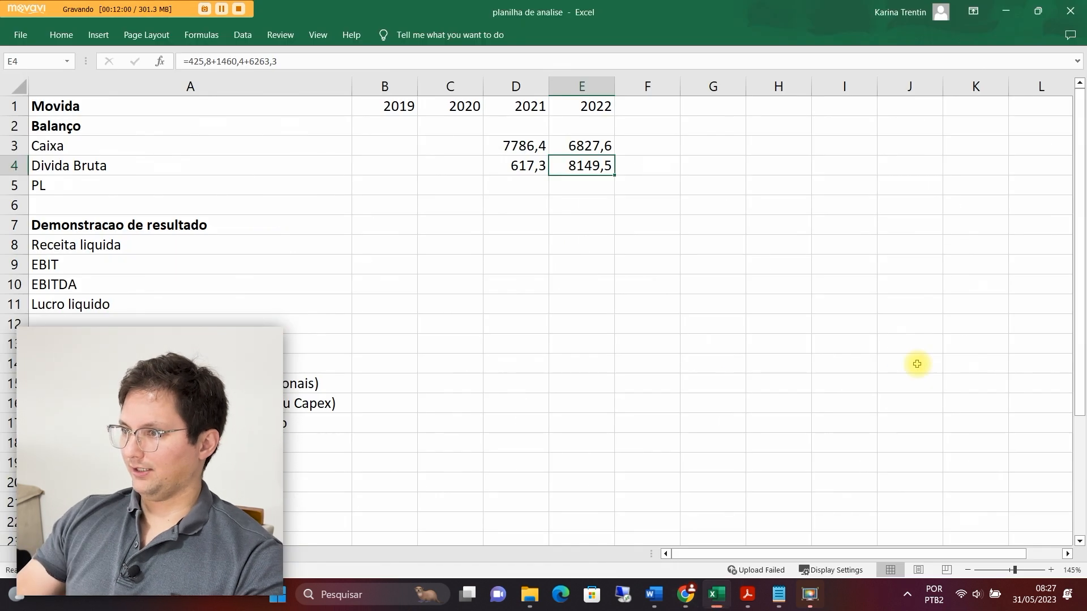
{"action": "key", "text": "F2"}
{"action": "type", "text": "+9081,3"}
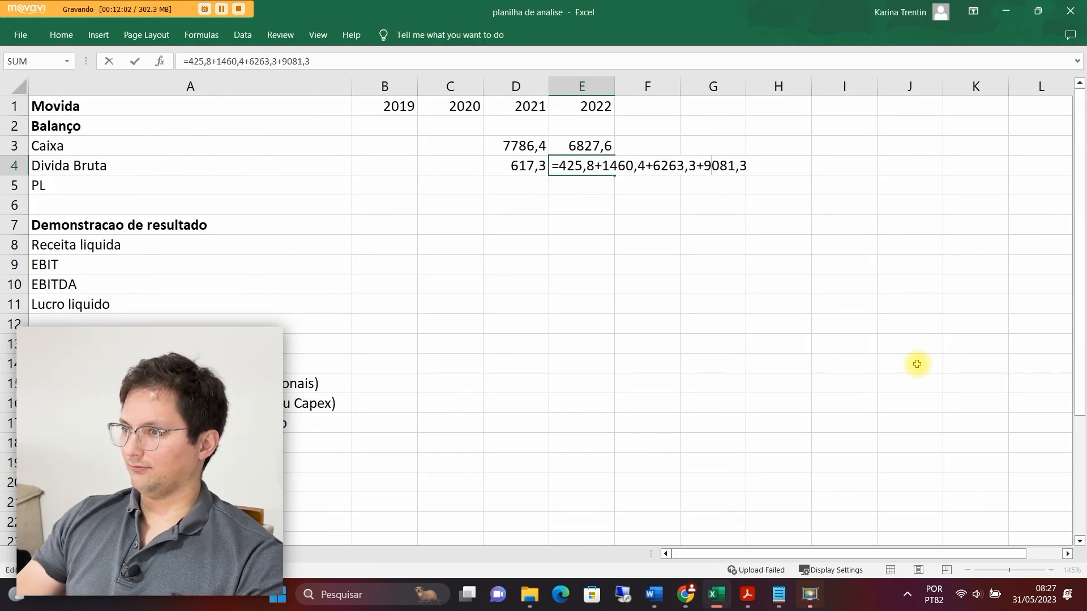
{"action": "key", "text": "Delete"}
{"action": "key", "text": "ctrl+Return"}
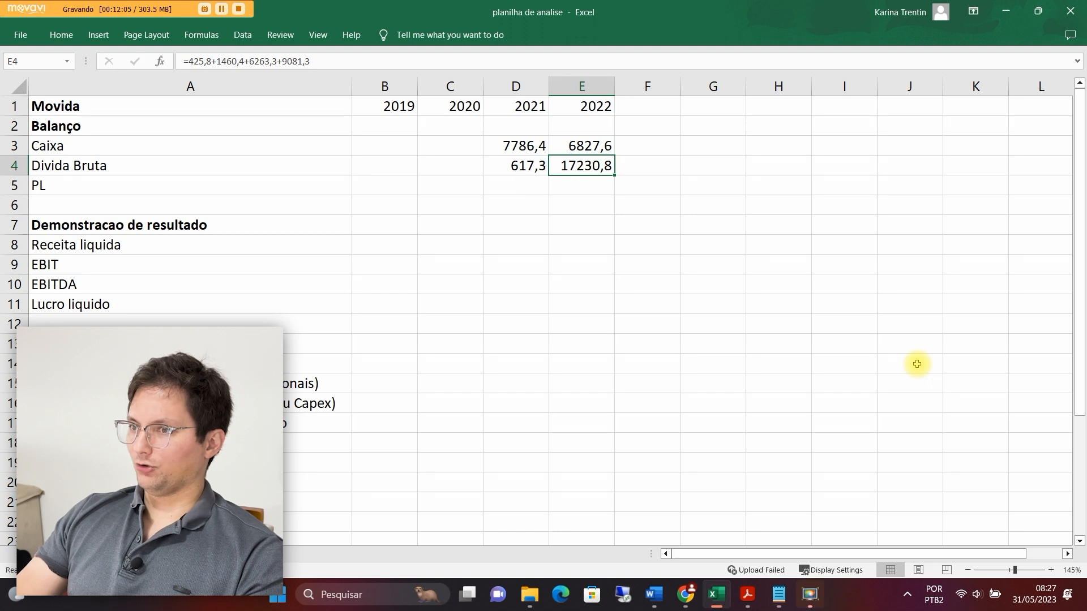
Extend the sheet title in A1 to read Movida (R$ milhoes)
{"action": "key", "text": "Home"}
{"action": "key", "text": "Up"}
{"action": "key", "text": "Up"}
{"action": "key", "text": "Up"}
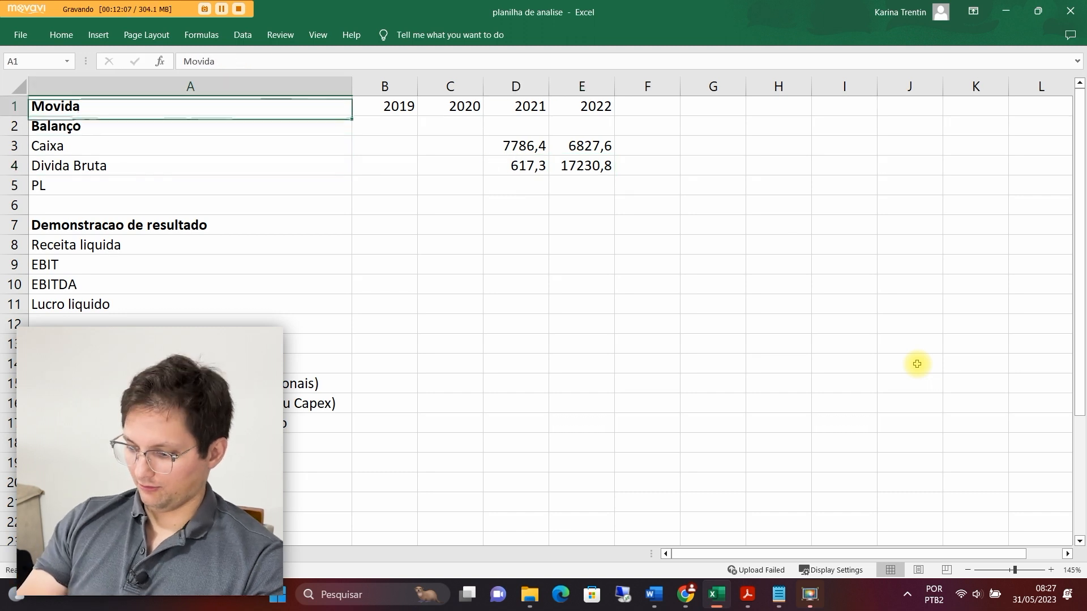
{"action": "key", "text": "F2"}
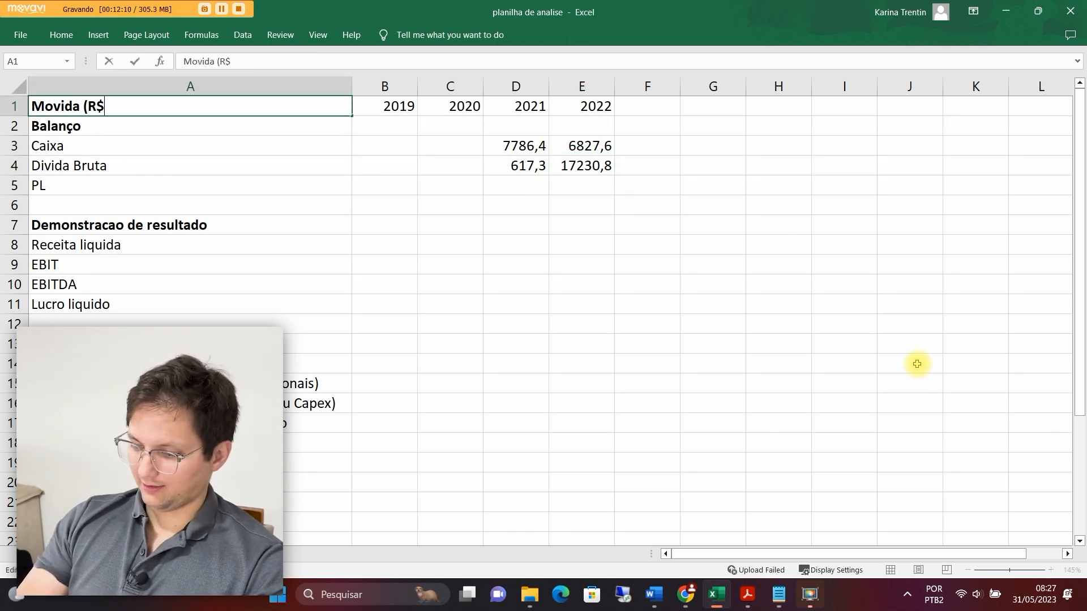
{"action": "type", "text": "(R$ milh"}
{"action": "type", "text": "oes)"}
{"action": "key", "text": "Return"}
Add the 4T21 non-current Empréstimos e Financiamentos of 7717,1 and Debêntures of 5978,1 to the 2021 Divida Bruta formula
{"action": "key", "text": "Down"}
{"action": "key", "text": "Down"}
{"action": "key", "text": "Right"}
{"action": "key", "text": "Right"}
{"action": "key", "text": "Right"}
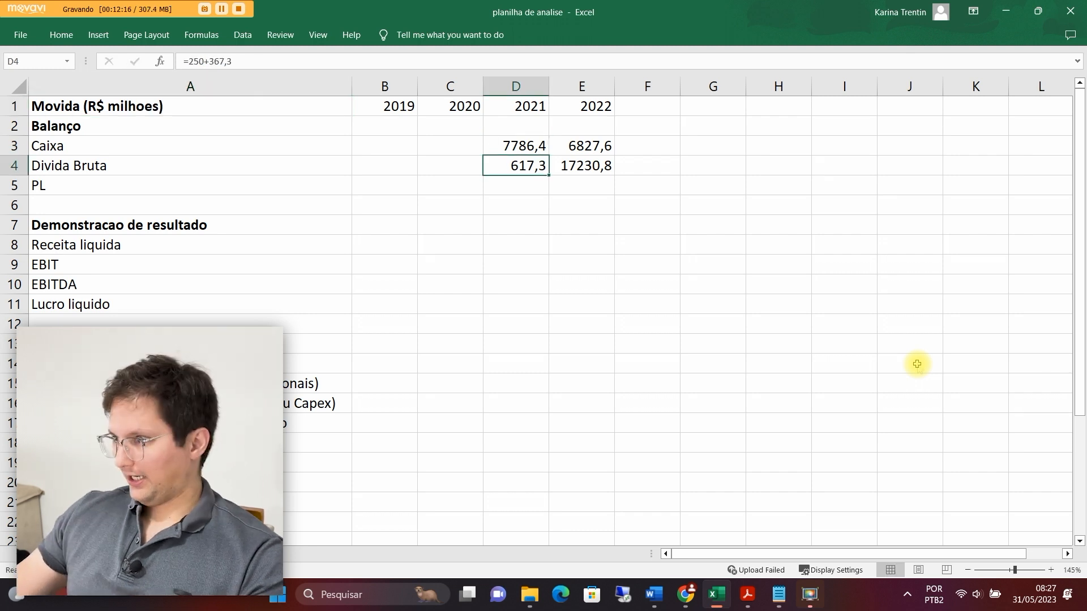
{"action": "key", "text": "alt+Tab"}
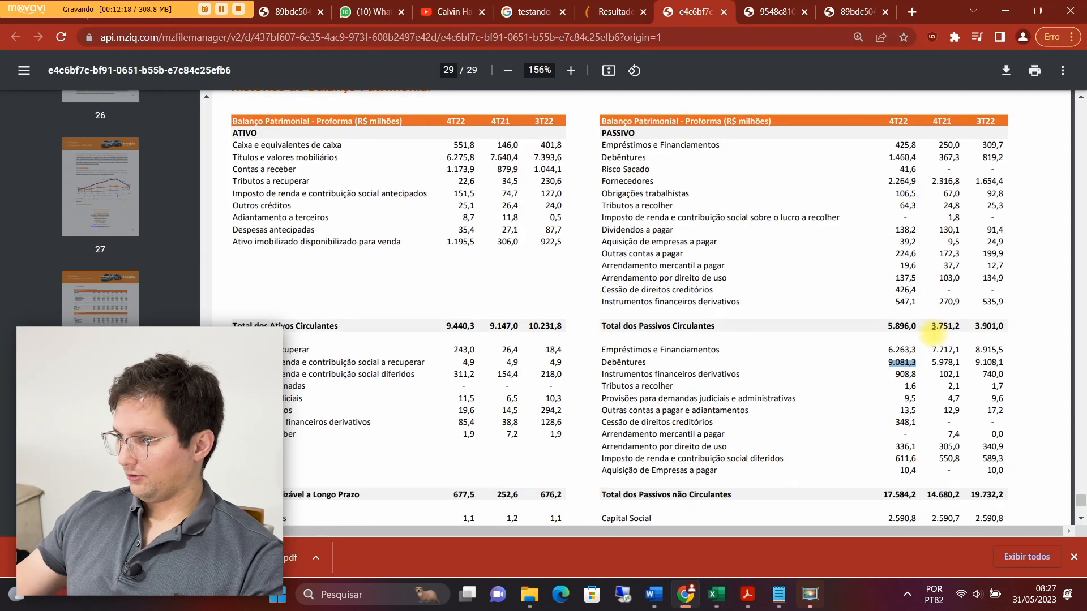
{"action": "left_click_drag", "start_coordinate": [930, 349], "coordinate": [957, 363]}
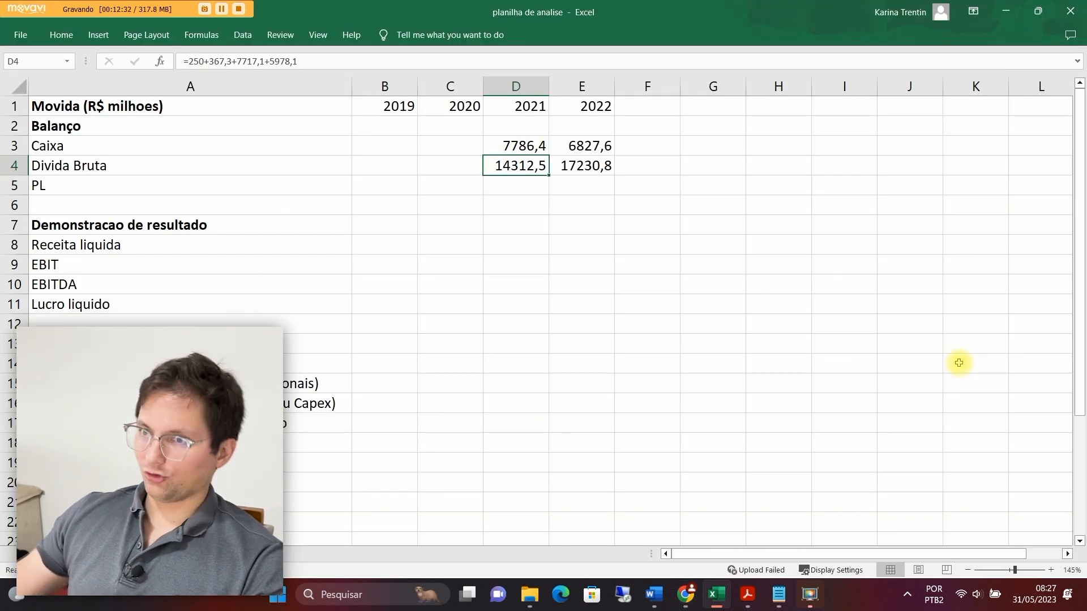
Format the 2021 and 2022 Caixa and Divida Bruta figures with thousands separators and no decimals
{"action": "key", "text": "Up"}
{"action": "type", "text": "7786,4\t6827,6 14312,5\t17230,8"}
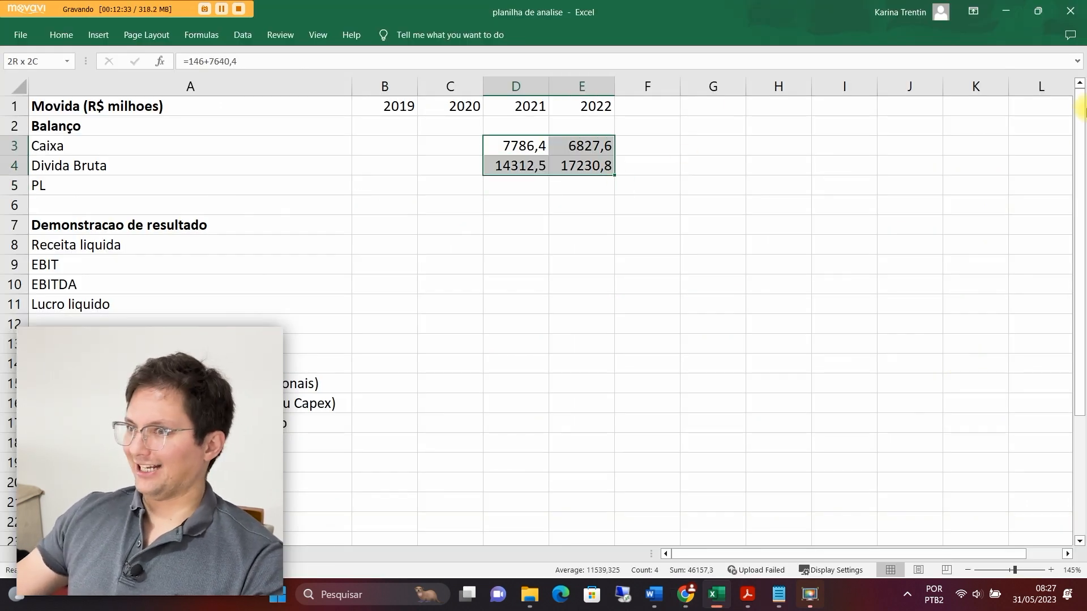
{"action": "left_click", "coordinate": [61, 38]}
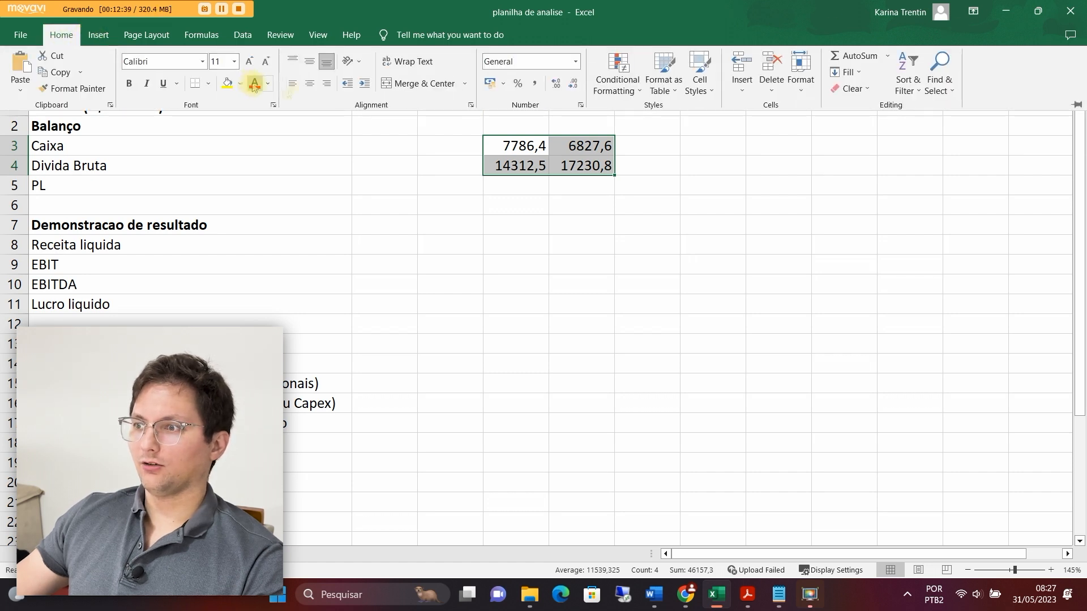
{"action": "left_click", "coordinate": [533, 91]}
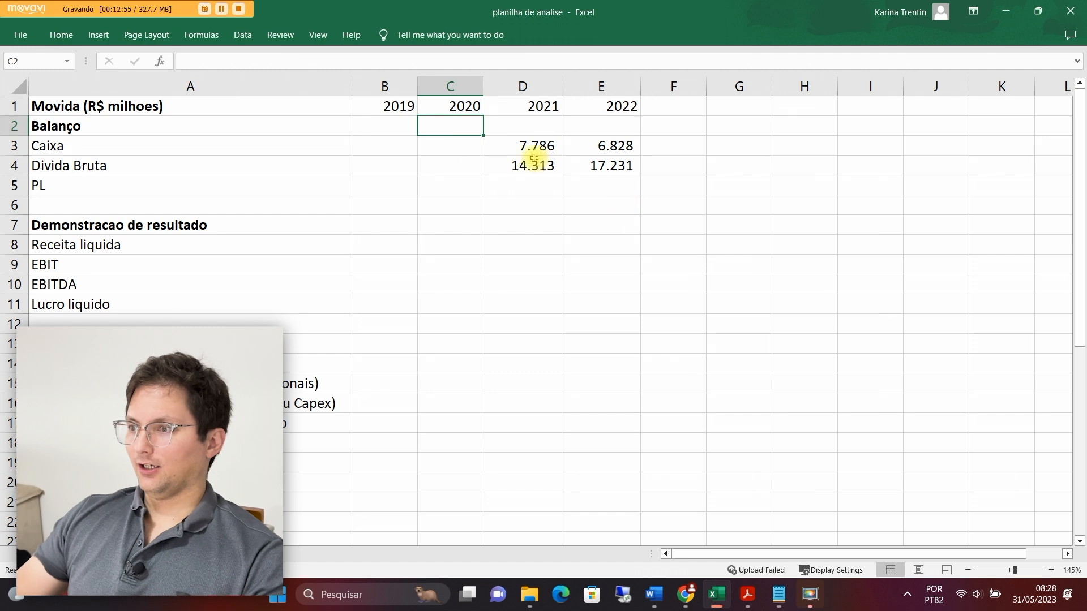
Fill in PL from the Total do Patrimônio Líquido line: 2.768,70 for 2022 and 3.284,50 for 2021
{"action": "left_click", "coordinate": [539, 163]}
{"action": "key", "text": "Down"}
{"action": "key", "text": "alt+Tab"}
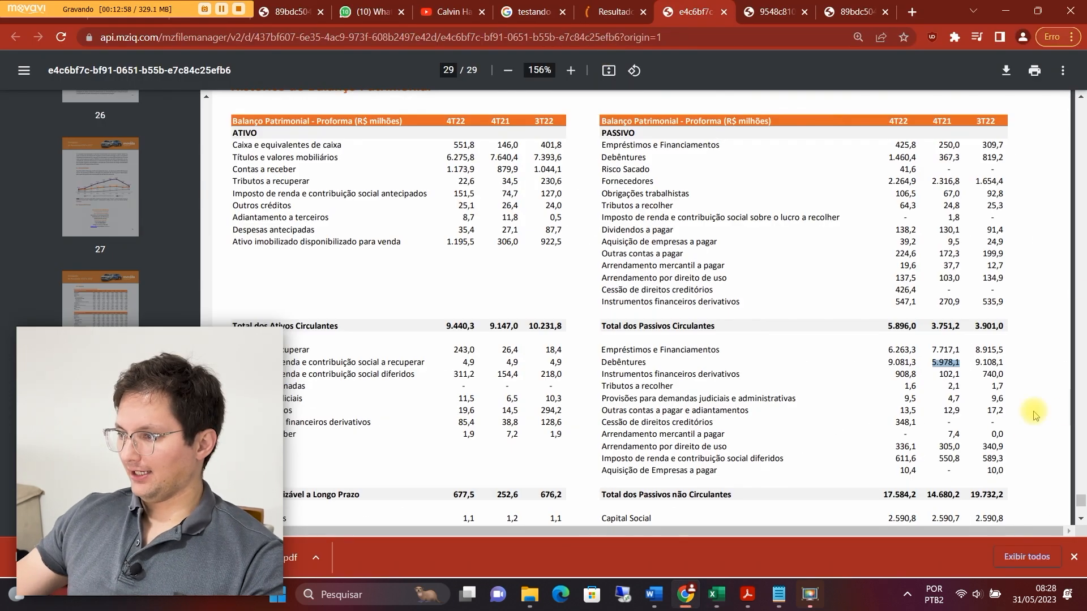
{"action": "scroll", "coordinate": [740, 419], "scroll_direction": "down", "scroll_amount": 1}
{"action": "scroll", "coordinate": [740, 419], "scroll_direction": "down", "scroll_amount": 2}
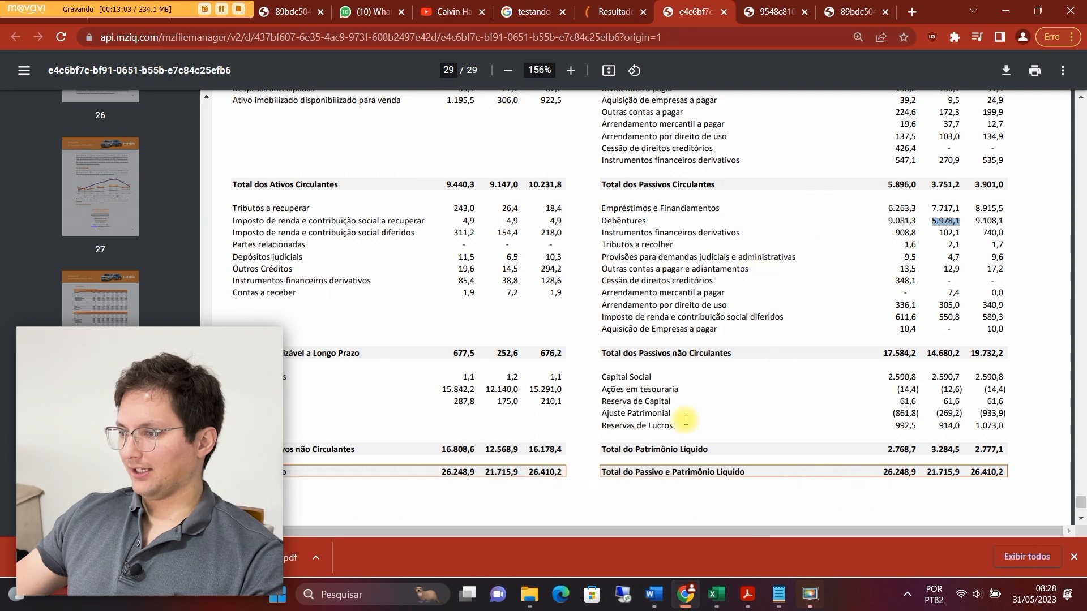
{"action": "left_click_drag", "start_coordinate": [601, 449], "coordinate": [740, 447]}
{"action": "left_click", "coordinate": [885, 449]}
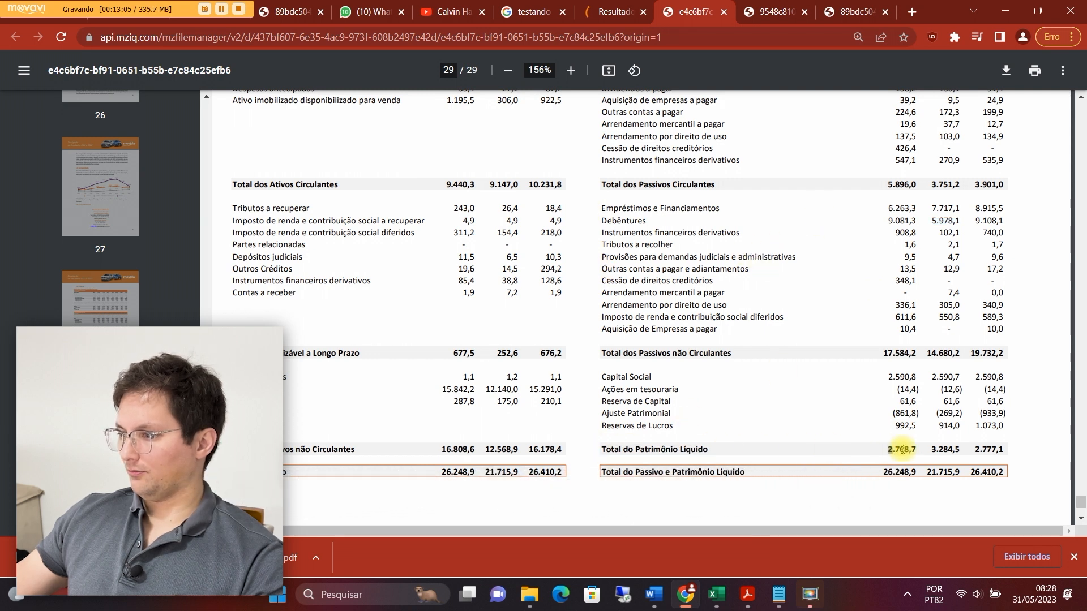
{"action": "left_click_drag", "start_coordinate": [887, 449], "coordinate": [904, 450]}
Review the 2021 and 2022 balance figures and the empty Demonstracao de resultado cells for the same years
{"action": "key", "text": "shift+Right"}
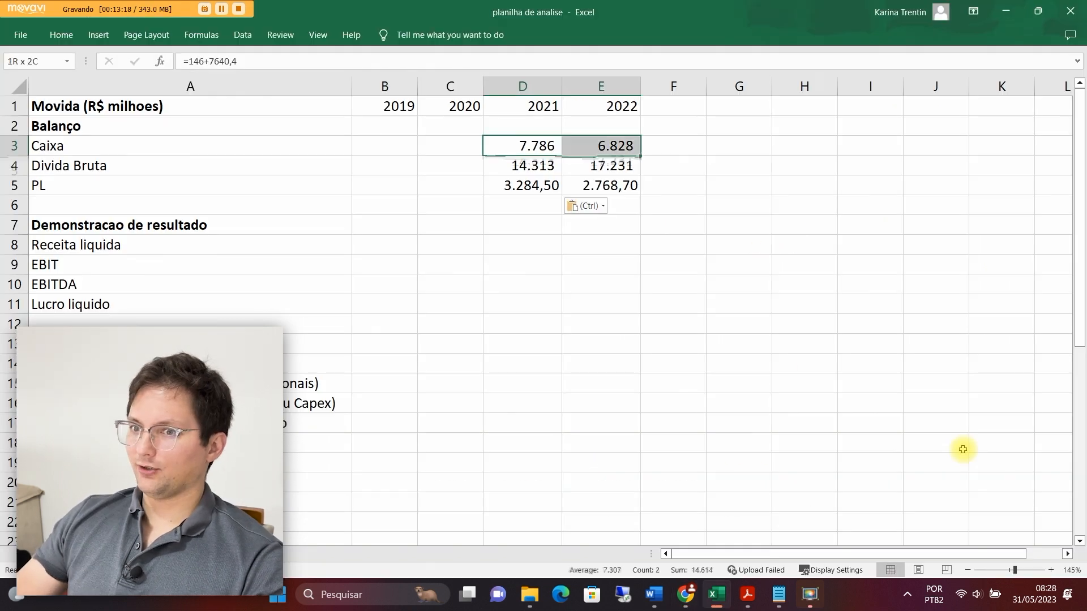
{"action": "key", "text": "shift+Down"}
{"action": "key", "text": "shift+Down"}
{"action": "key", "text": "Down"}
{"action": "key", "text": "Down"}
{"action": "key", "text": "Down"}
{"action": "key", "text": "Down"}
{"action": "key", "text": "Down"}
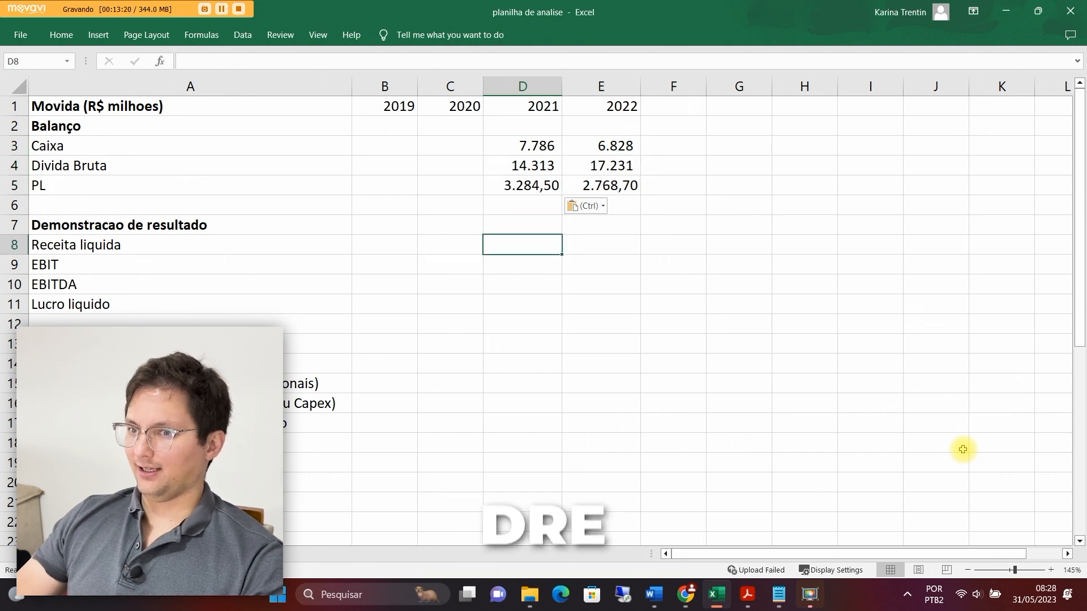
{"action": "key", "text": "shift+Right"}
{"action": "key", "text": "shift+Down"}
{"action": "key", "text": "shift+Down"}
{"action": "key", "text": "shift+Down"}
Switch to the browser and open Movida's DFP financial statements for 31/12/2022 from the results page
{"action": "key", "text": "alt+Tab"}
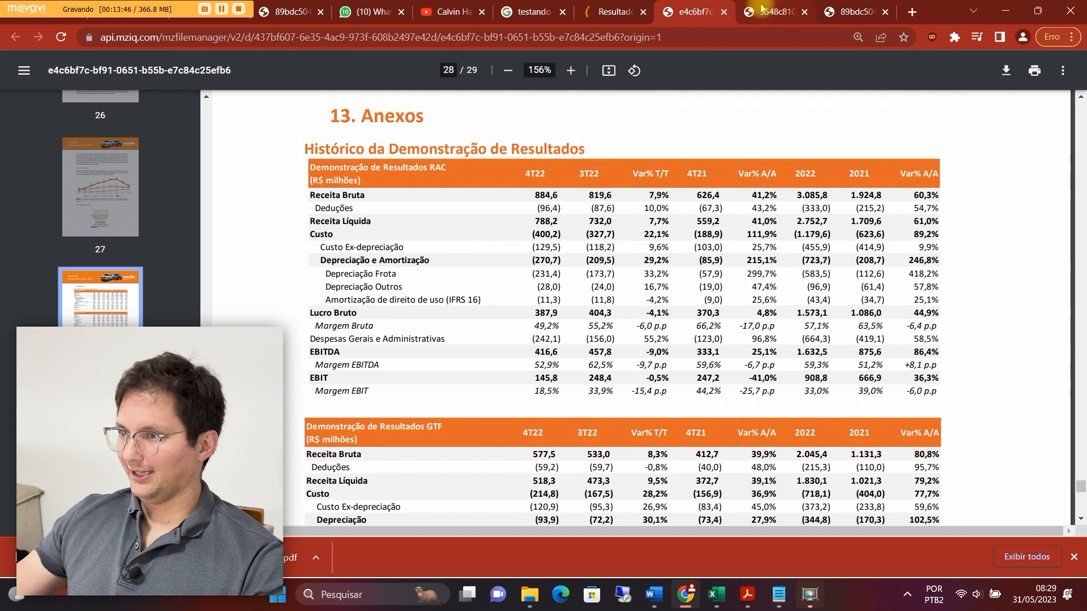
{"action": "left_click", "coordinate": [761, 8]}
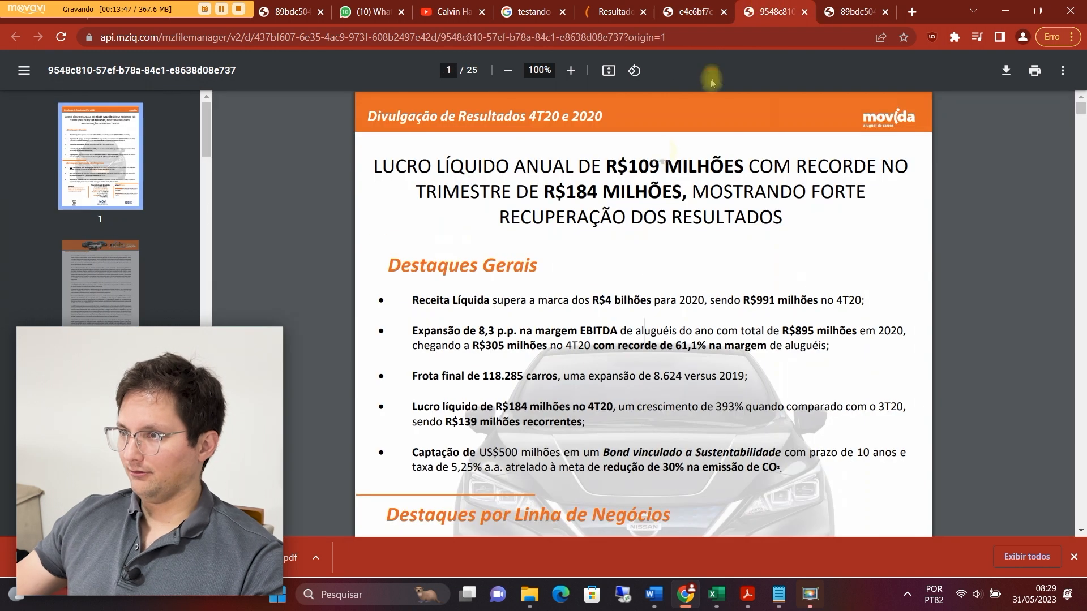
{"action": "left_click", "coordinate": [614, 11]}
{"action": "left_click", "coordinate": [800, 192]}
{"action": "left_click", "coordinate": [797, 218]}
{"action": "left_click", "coordinate": [798, 356]}
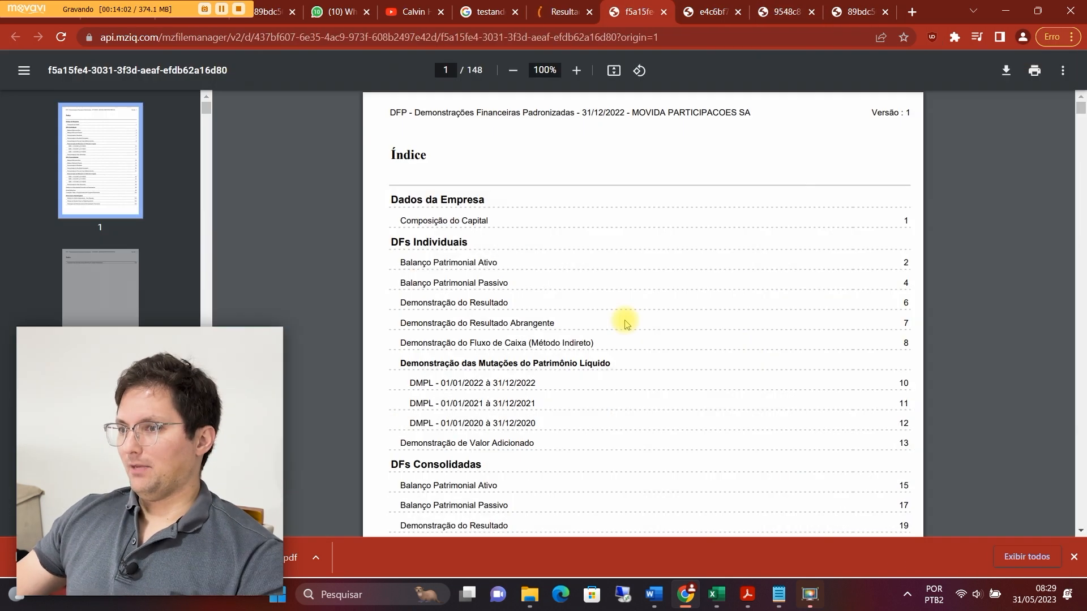
Look through the DFP for the DFs Consolidadas / Demonstração do Resultado page
{"action": "double_click", "coordinate": [415, 114]}
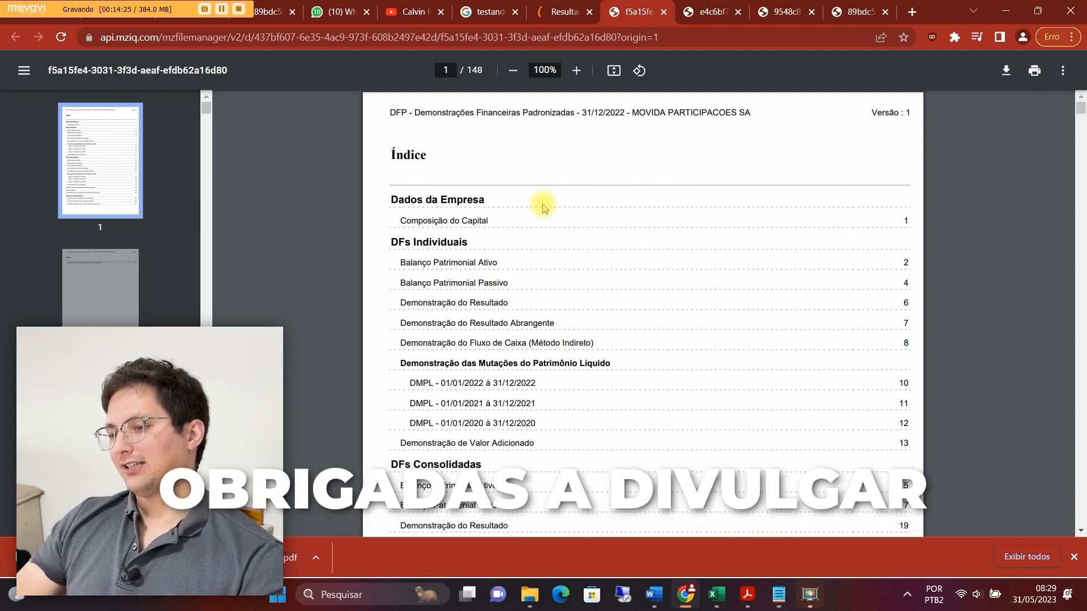
{"action": "scroll", "coordinate": [543, 209], "scroll_direction": "down", "scroll_amount": 6}
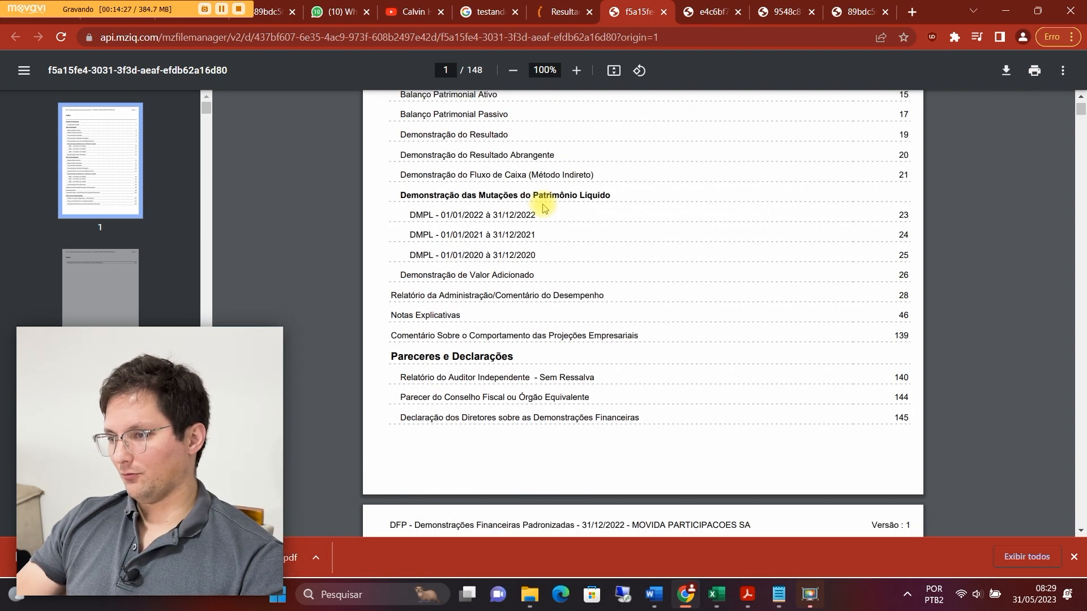
{"action": "scroll", "coordinate": [542, 208], "scroll_direction": "down", "scroll_amount": 6}
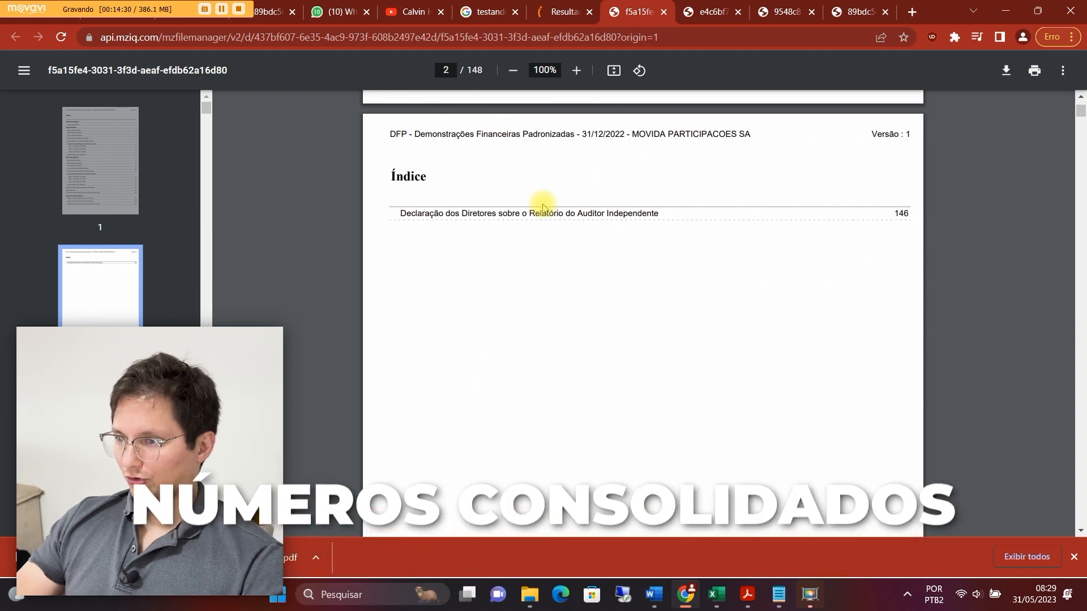
{"action": "scroll", "coordinate": [543, 208], "scroll_direction": "down", "scroll_amount": 6}
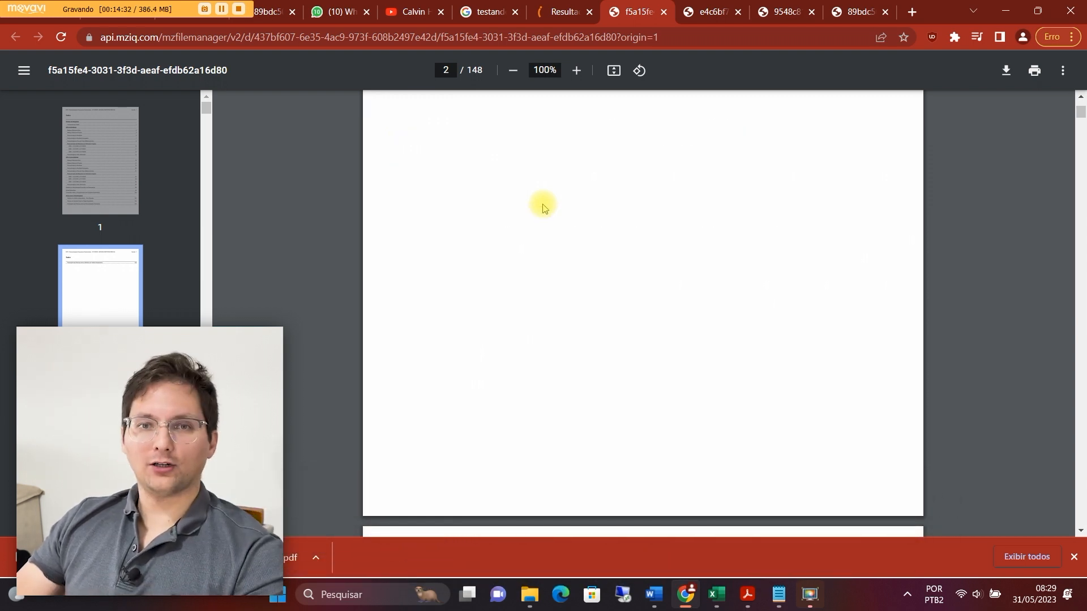
{"action": "scroll", "coordinate": [543, 209], "scroll_direction": "down", "scroll_amount": 6}
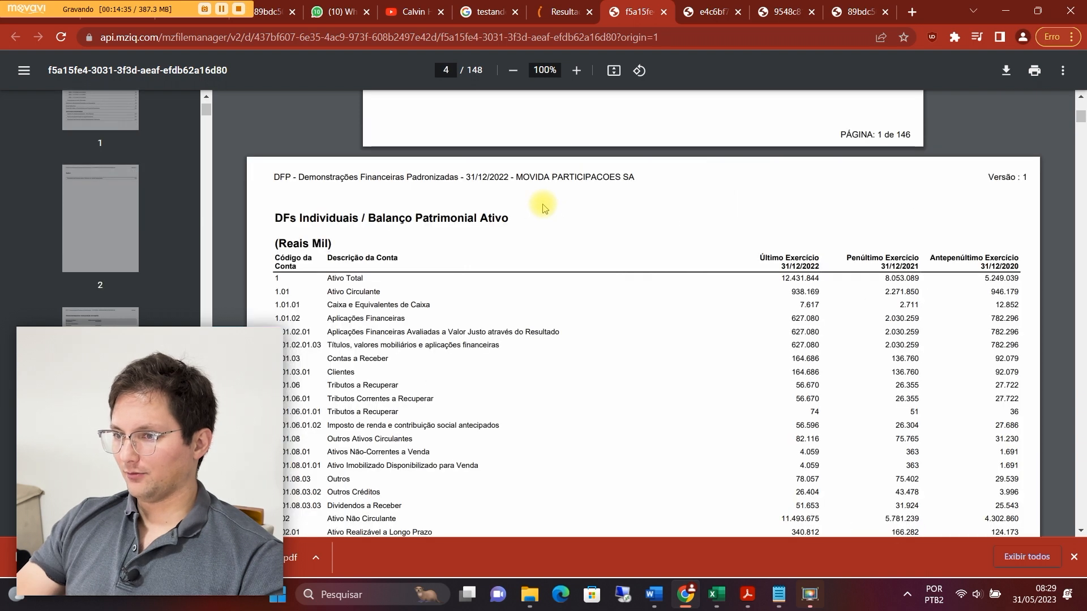
{"action": "scroll", "coordinate": [540, 207], "scroll_direction": "down", "scroll_amount": 15}
{"action": "left_click_drag", "start_coordinate": [278, 231], "coordinate": [498, 231]}
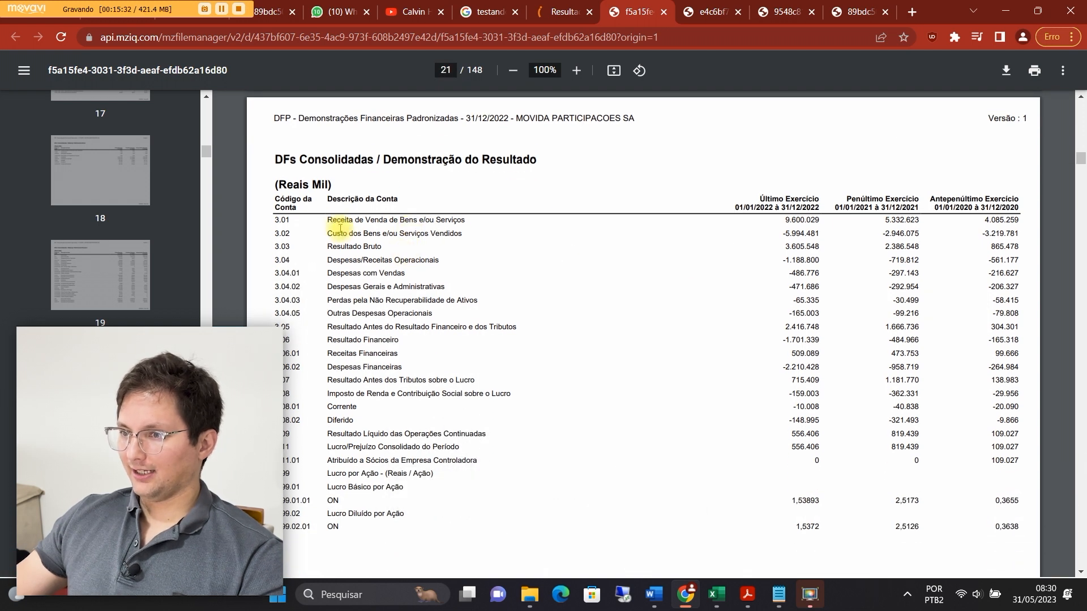
Examine the revenue, pre-financial result, financial result and consolidated profit lines and the 2022 to 2020 column headings
{"action": "left_click_drag", "start_coordinate": [326, 221], "coordinate": [481, 219]}
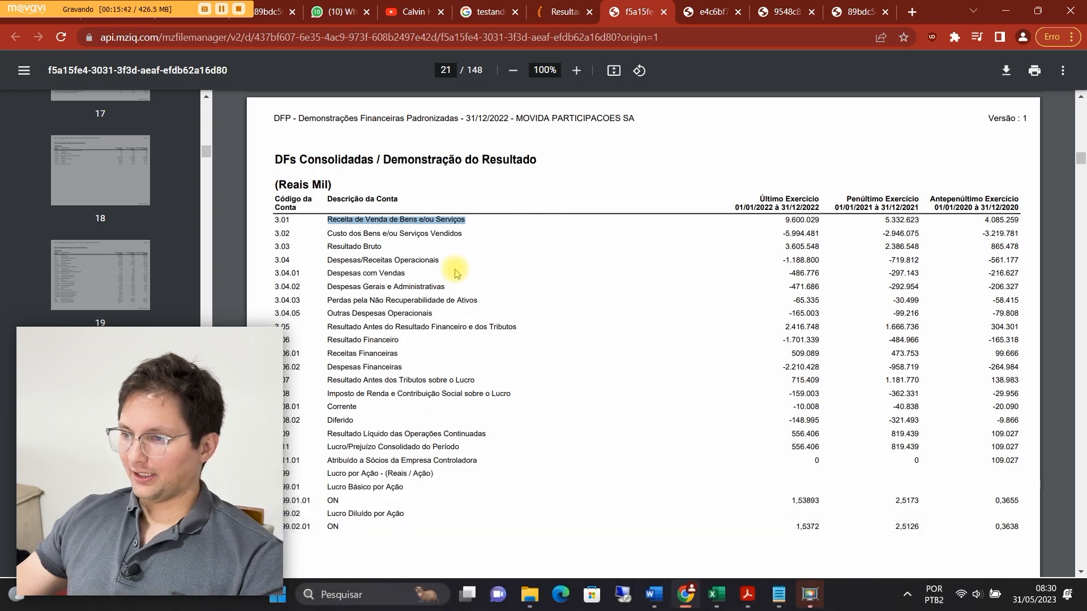
{"action": "left_click_drag", "start_coordinate": [329, 327], "coordinate": [550, 327]}
{"action": "left_click_drag", "start_coordinate": [329, 340], "coordinate": [413, 367]}
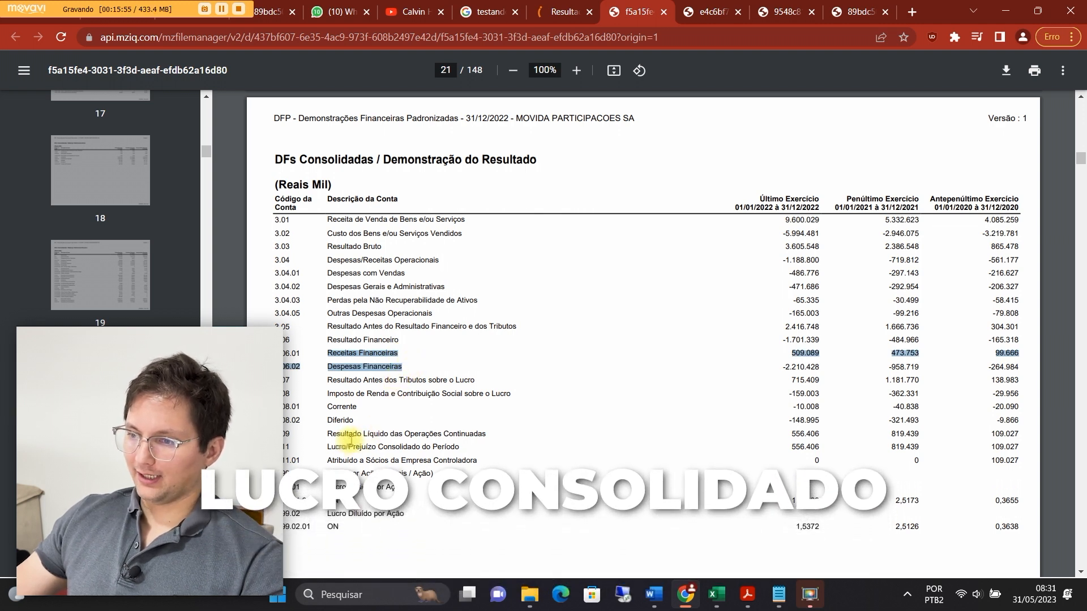
{"action": "left_click_drag", "start_coordinate": [328, 447], "coordinate": [465, 461]}
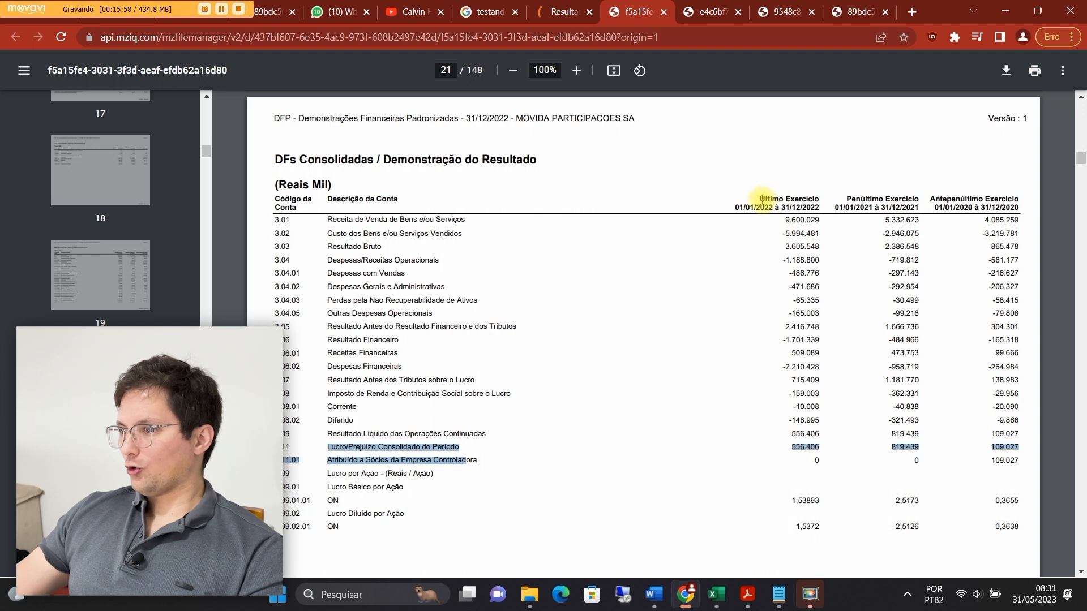
{"action": "left_click_drag", "start_coordinate": [760, 199], "coordinate": [819, 200]}
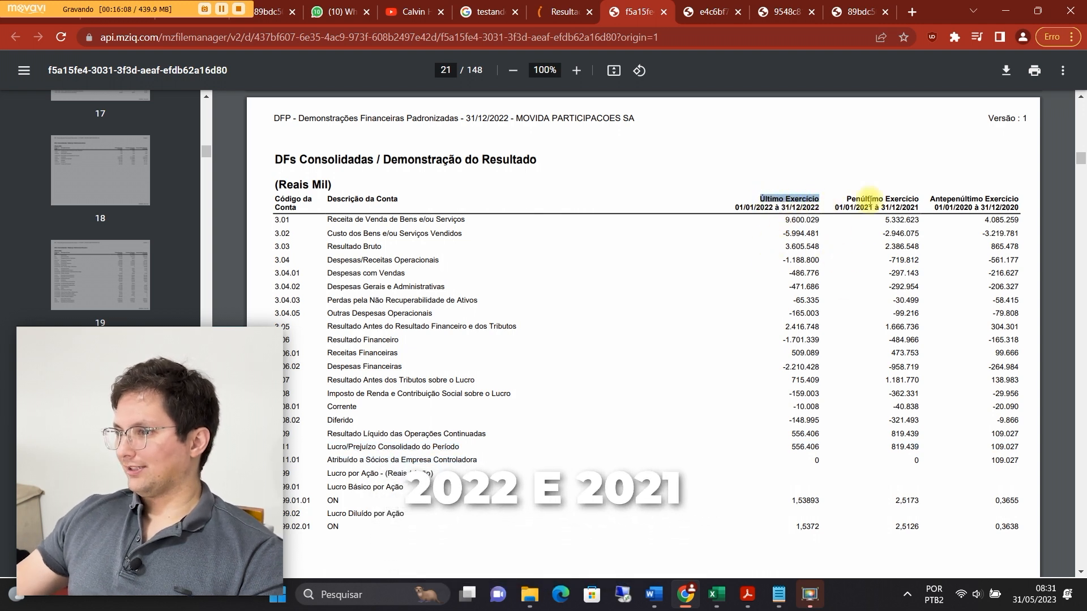
{"action": "left_click_drag", "start_coordinate": [934, 207], "coordinate": [1020, 209]}
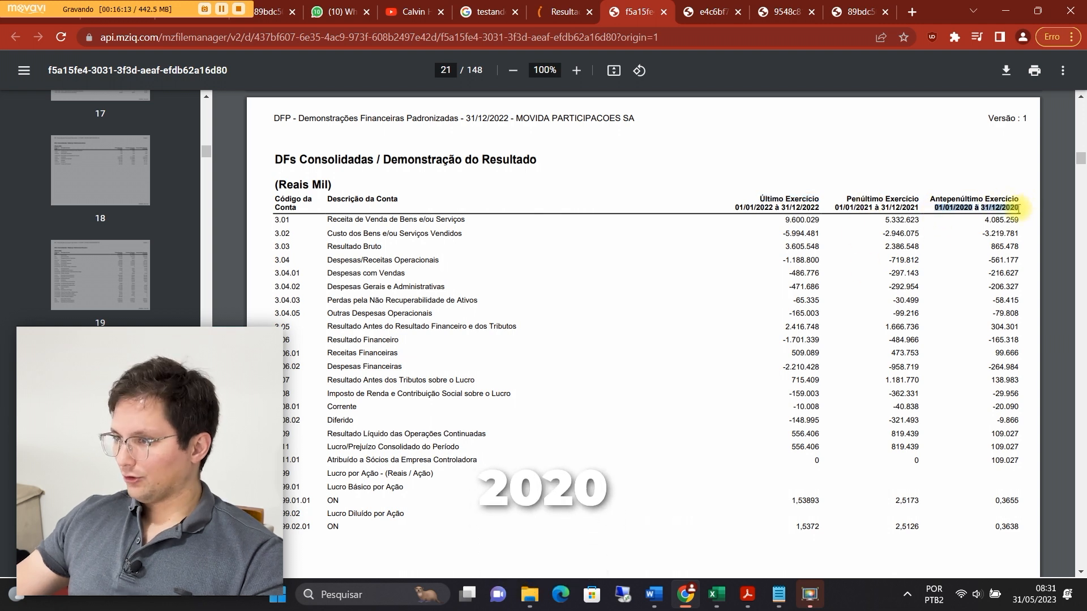
Enter 9.600.029 as the 2022 Receita liquida and check the unit of the consolidated income statement
{"action": "type", "text": "9.600.029"}
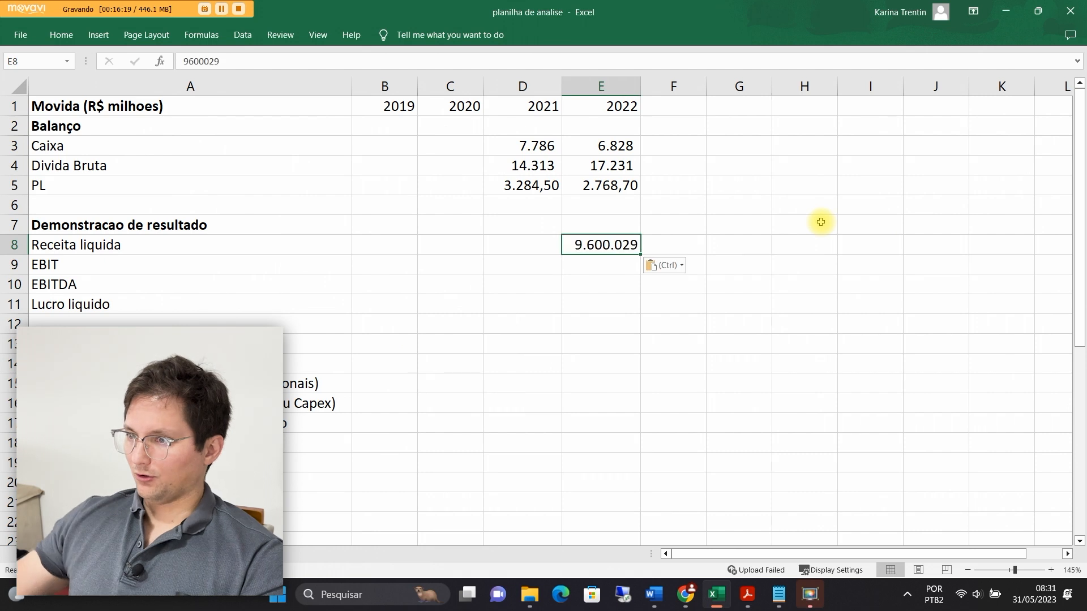
{"action": "key", "text": "alt+Tab"}
{"action": "double_click", "coordinate": [322, 185]}
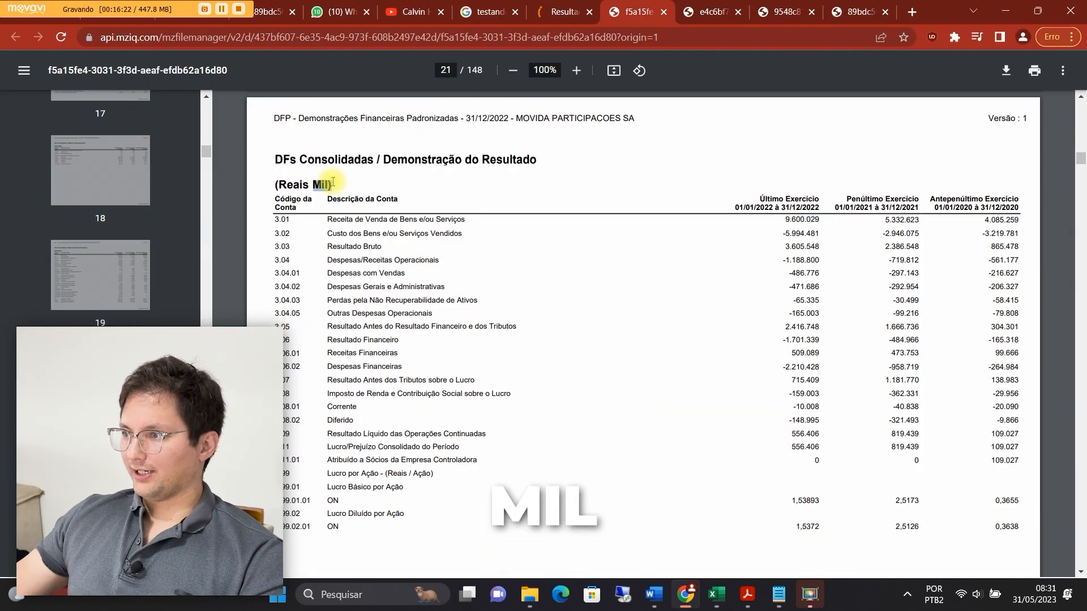
{"action": "left_click", "coordinate": [798, 220]}
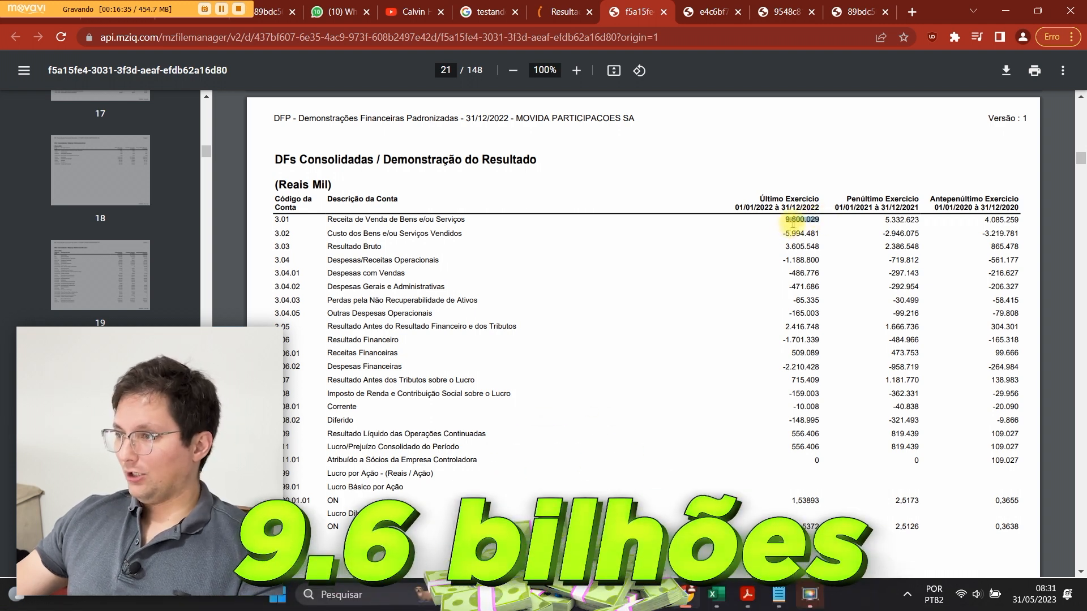
Convert the 2022 Receita liquida to millions by changing the value to 9600,029
{"action": "key", "text": "alt+Tab"}
{"action": "type", "text": "9.600.029"}
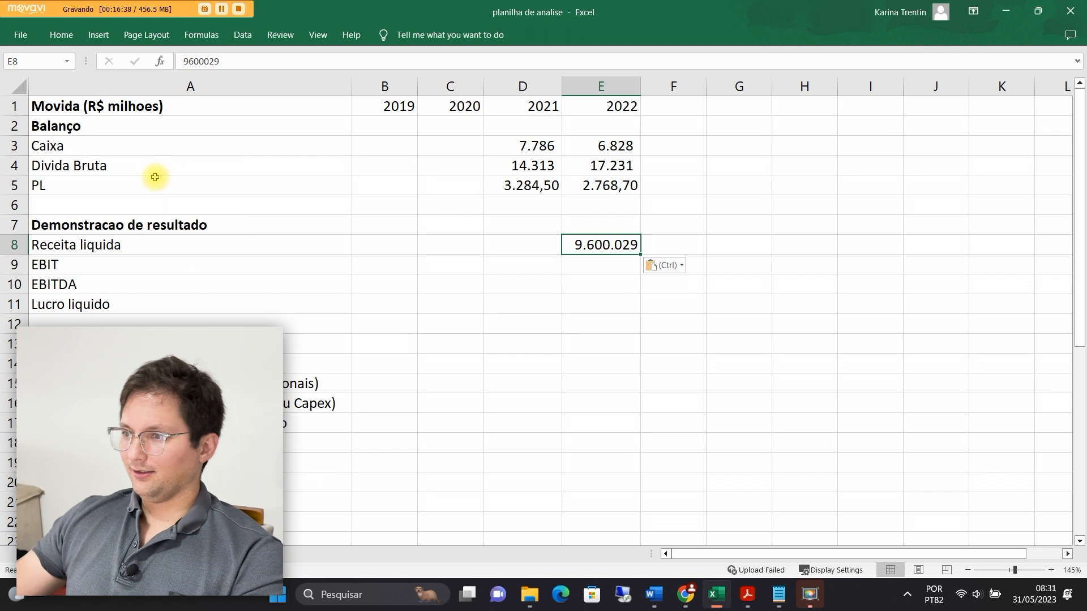
{"action": "key", "text": "F2"}
{"action": "key", "text": "Left"}
{"action": "key", "text": "Left"}
{"action": "key", "text": "Left"}
{"action": "type", "text": ","}
{"action": "key", "text": "Return"}
{"action": "key", "text": "Up"}
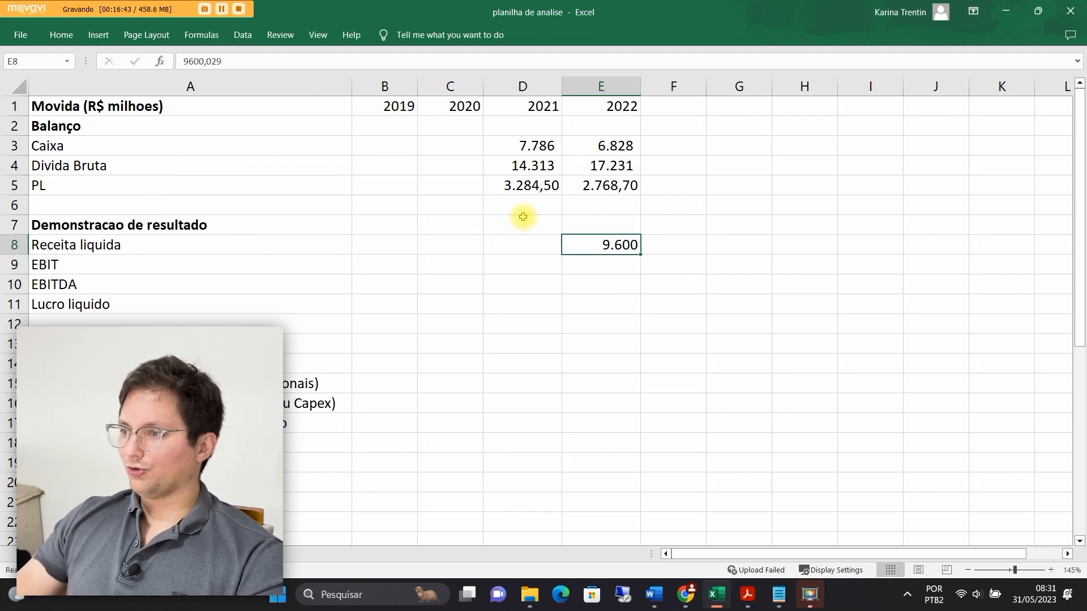
Fill in the 2021 Receita liquida in R$ millions from the statement's 5.332.623, then return to the DFP
{"action": "left_click", "coordinate": [129, 109]}
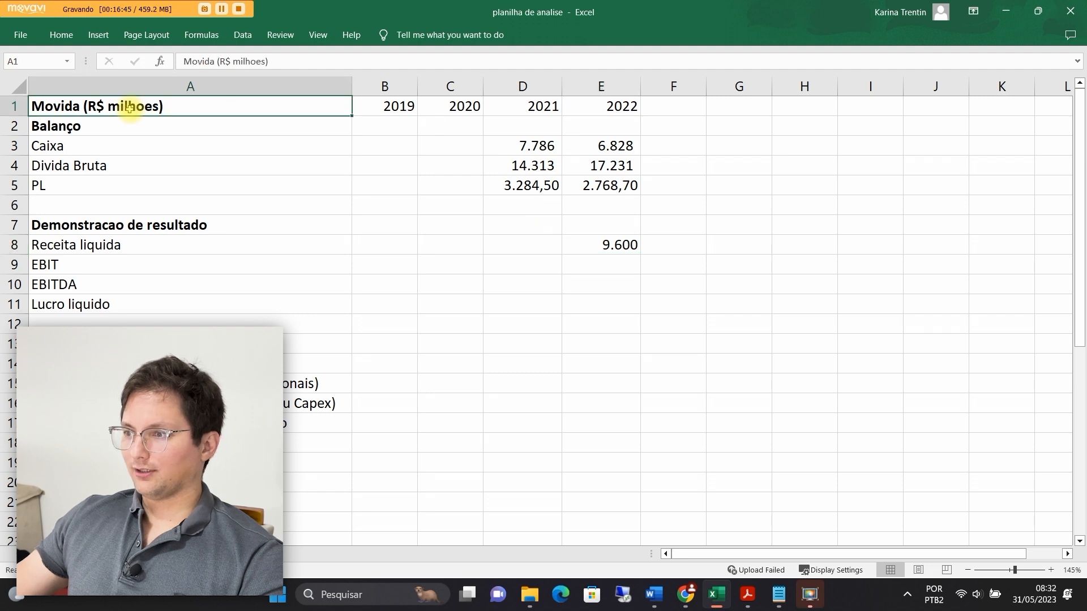
{"action": "left_click", "coordinate": [637, 262]}
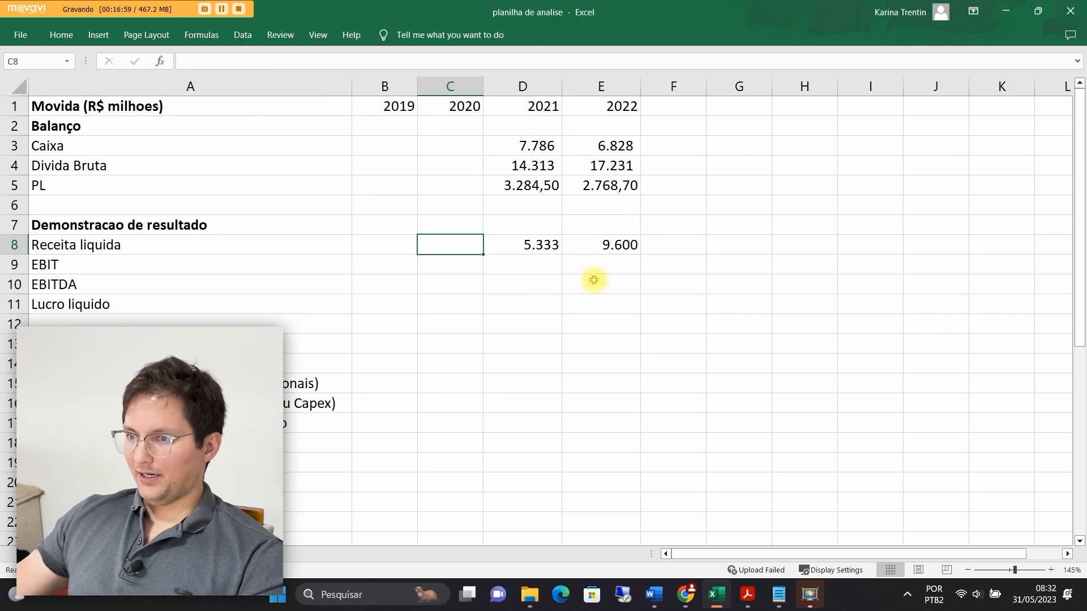
{"action": "key", "text": "alt+Tab"}
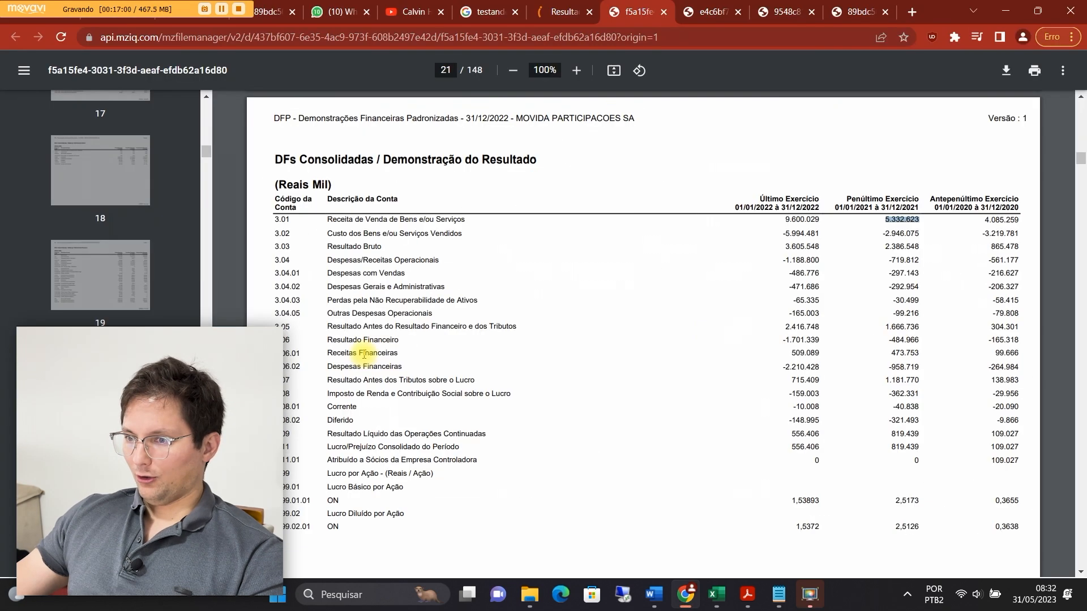
Fill in the 2022 and 2021 EBIT in R$ millions from the statement's pre-financial result line, 2.416.748 and 1.666.736
{"action": "left_click_drag", "start_coordinate": [329, 327], "coordinate": [436, 330]}
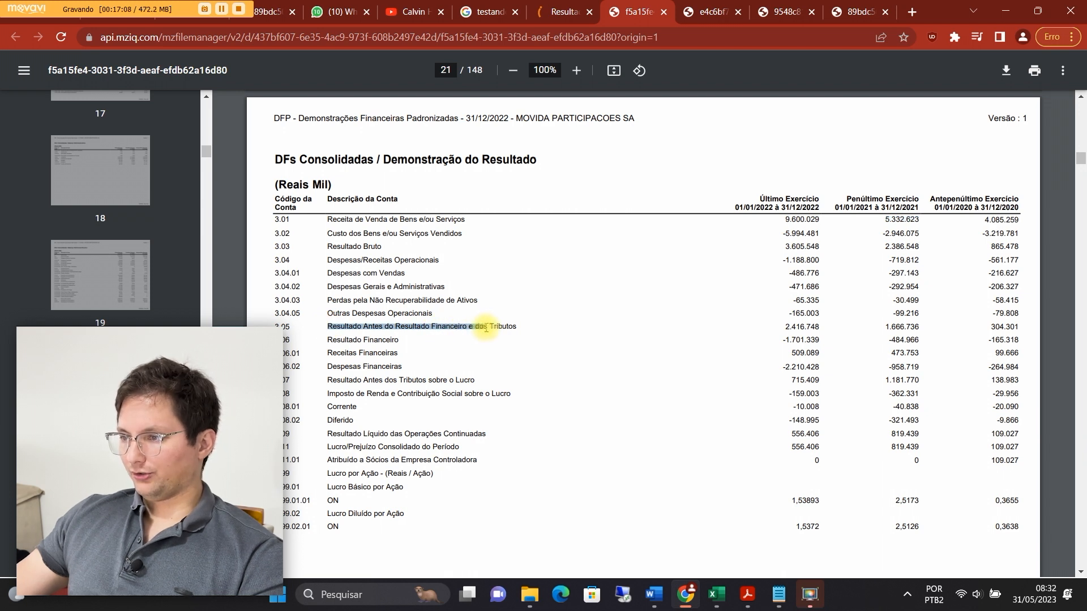
{"action": "left_click_drag", "start_coordinate": [821, 327], "coordinate": [756, 327]}
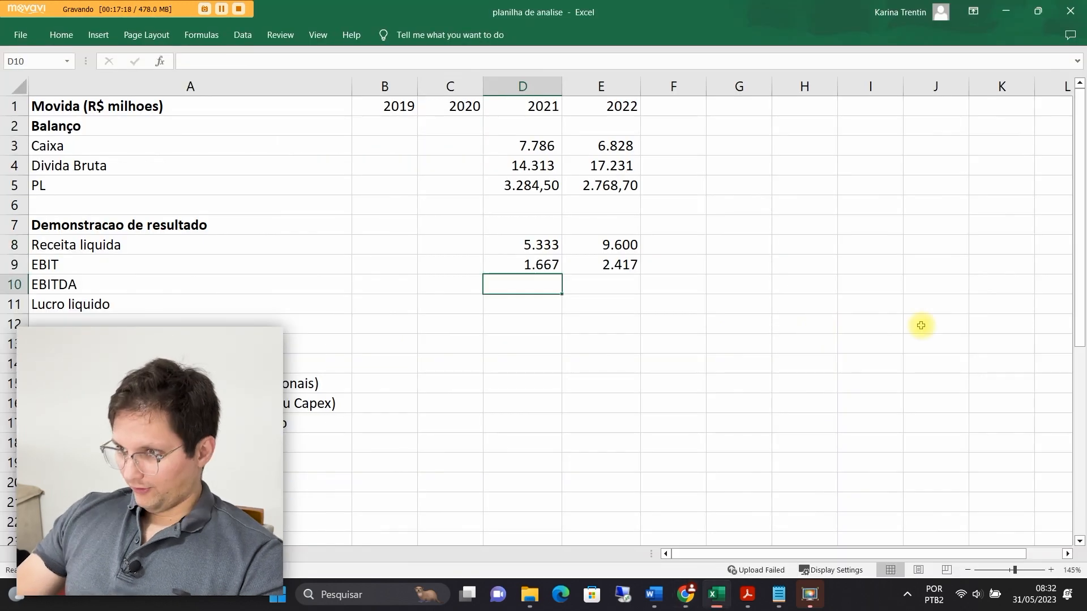
{"action": "key", "text": "Up"}
{"action": "key", "text": "Right"}
{"action": "key", "text": "Down"}
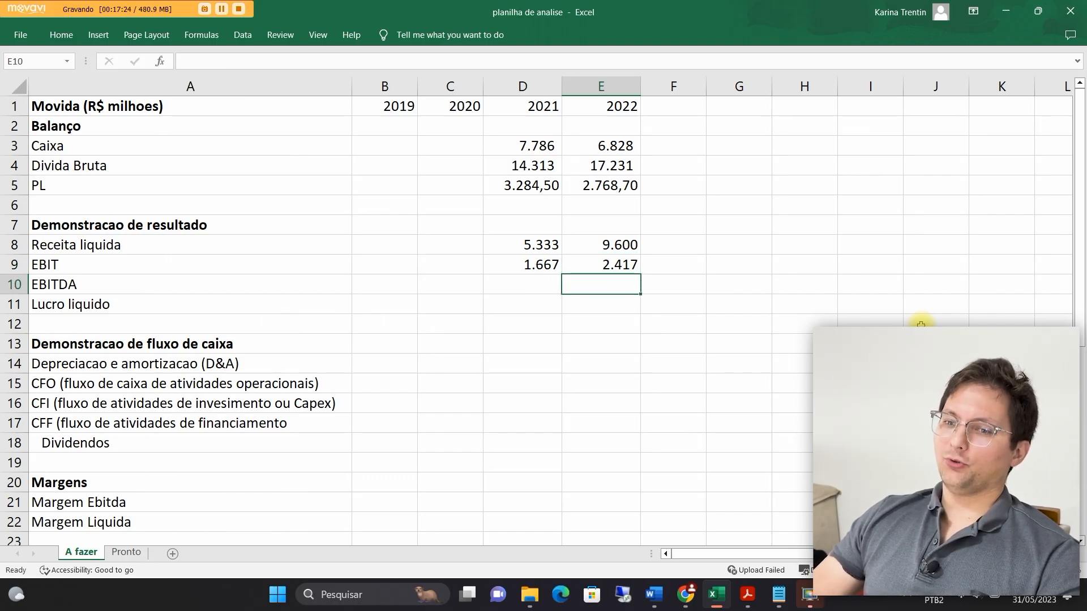
Review the sheet's row labels from EBIT down to Depreciacao e amortizacao (D&A), the two components of EBITDA
{"action": "key", "text": "Left"}
{"action": "key", "text": "Home"}
{"action": "key", "text": "Up"}
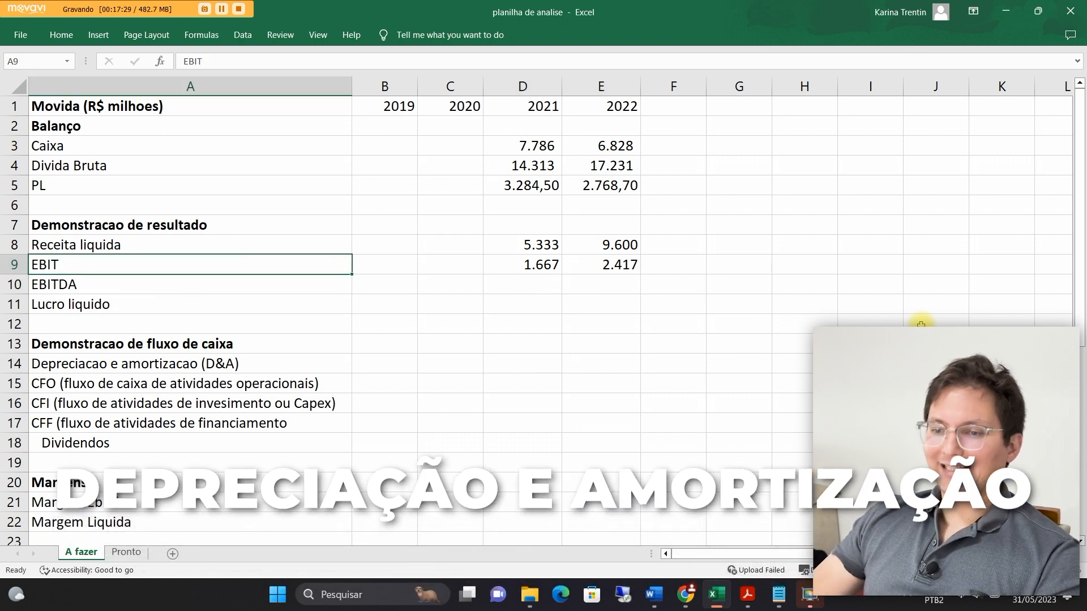
{"action": "key", "text": "Down"}
{"action": "key", "text": "Down"}
{"action": "key", "text": "Down"}
{"action": "key", "text": "Down"}
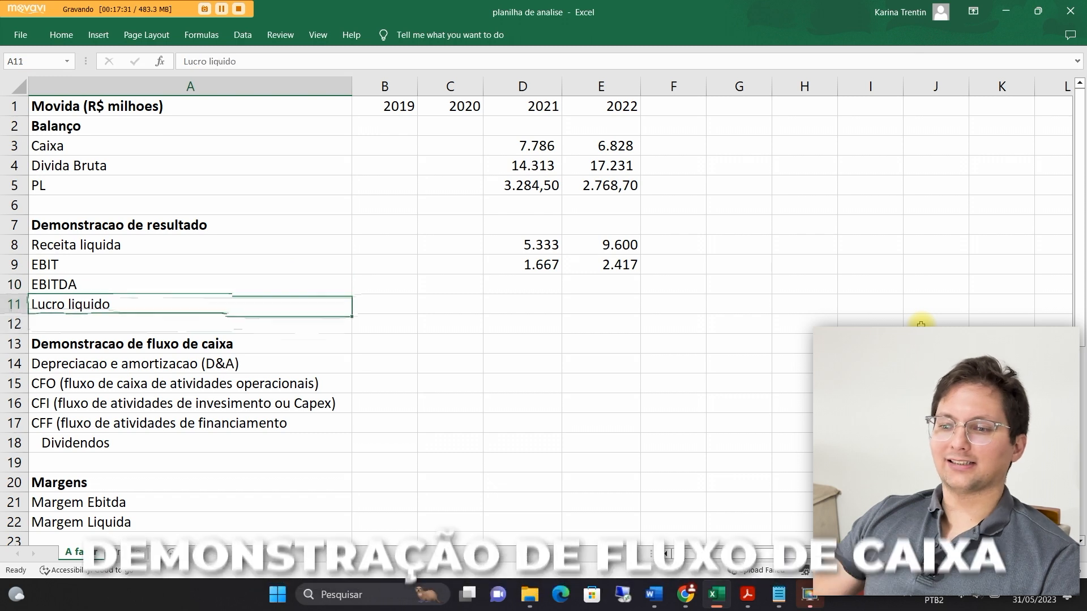
{"action": "key", "text": "Down"}
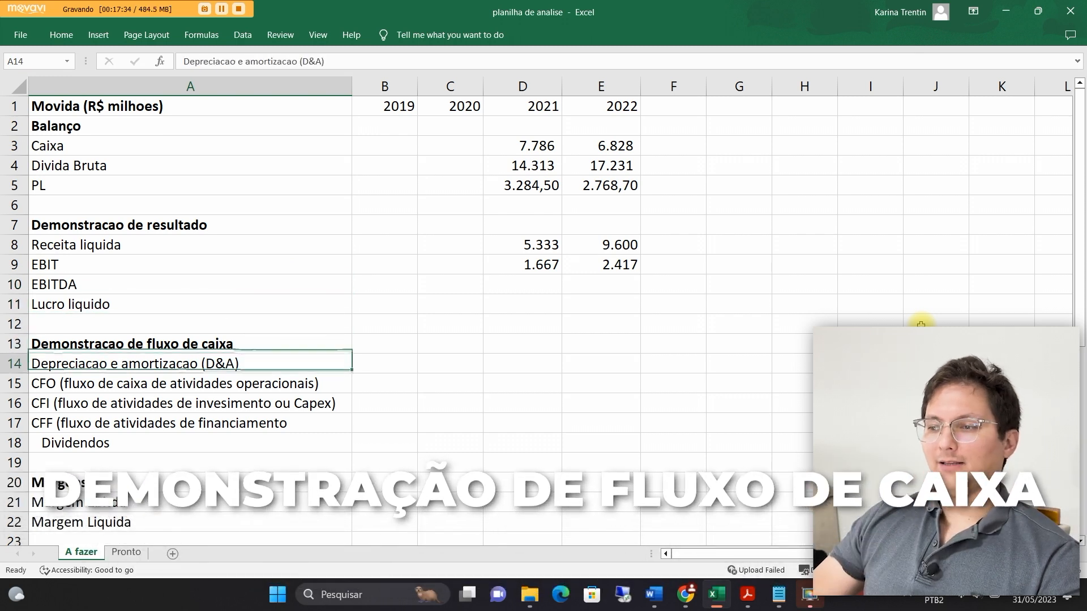
Calculate the 2022 EBITDA with a formula adding EBIT and Depreciacao e amortizacao, =E9+E14
{"action": "key", "text": "Right"}
{"action": "key", "text": "Right"}
{"action": "key", "text": "Right"}
{"action": "key", "text": "Right"}
{"action": "key", "text": "Up"}
{"action": "key", "text": "Up"}
{"action": "key", "text": "Up"}
{"action": "key", "text": "Up"}
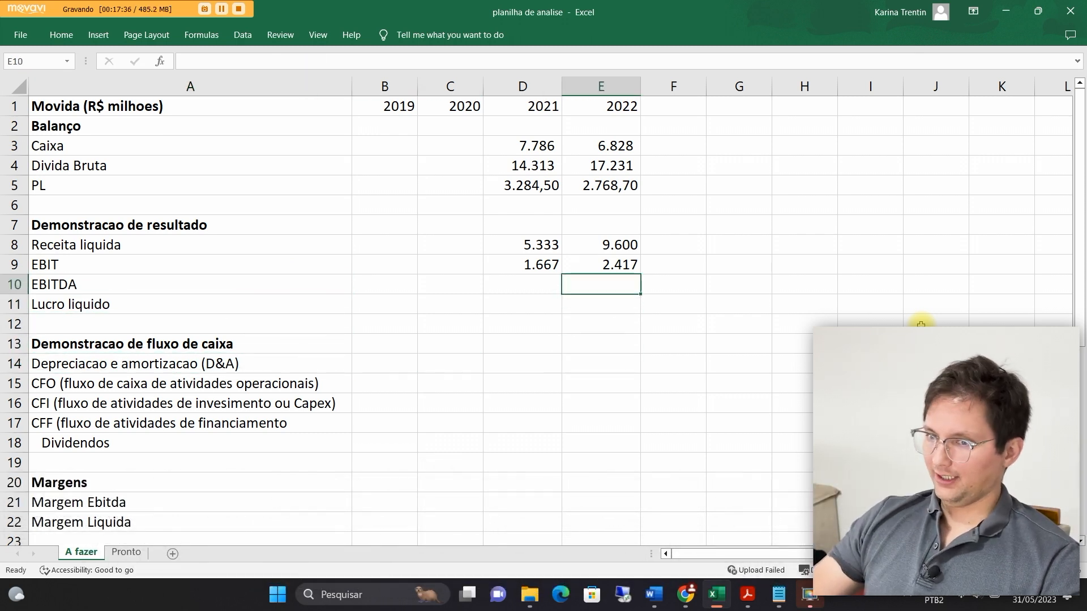
{"action": "type", "text": "="}
{"action": "key", "text": "Up"}
{"action": "type", "text": "+"}
{"action": "key", "text": "Down"}
{"action": "key", "text": "Down"}
{"action": "key", "text": "Down"}
{"action": "key", "text": "Down"}
{"action": "key", "text": "Down"}
{"action": "key", "text": "shift+space"}
{"action": "key", "text": "Up"}
{"action": "key", "text": "Left"}
{"action": "key", "text": "Right"}
{"action": "key", "text": "Return"}
Copy the 2022 EBITDA formula to the 2021 column
{"action": "key", "text": "Up"}
{"action": "key", "text": "ctrl+c"}
{"action": "key", "text": "Left"}
{"action": "key", "text": "ctrl+v"}
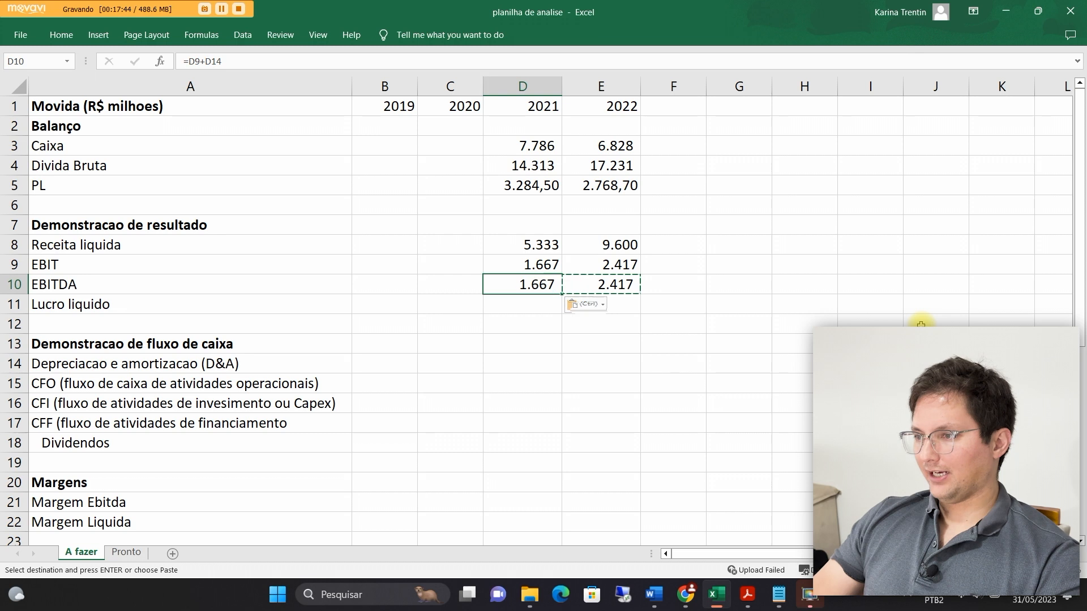
{"action": "key", "text": "Escape"}
{"action": "key", "text": "shift+Right"}
Fill in the 2022 and 2021 Lucro liquido in R$ millions from the DFP's consolidated profit line, 556.406 and 819.439
{"action": "key", "text": "Down"}
{"action": "key", "text": "Down"}
{"action": "key", "text": "Down"}
{"action": "key", "text": "Down"}
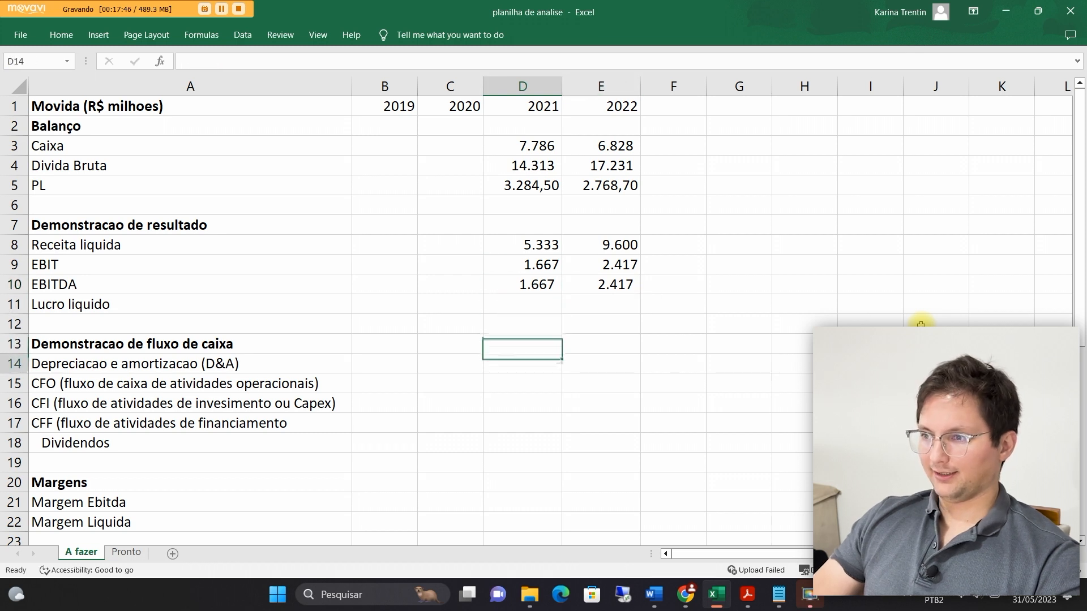
{"action": "key", "text": "Up"}
{"action": "key", "text": "Up"}
{"action": "key", "text": "Up"}
{"action": "key", "text": "alt+Tab"}
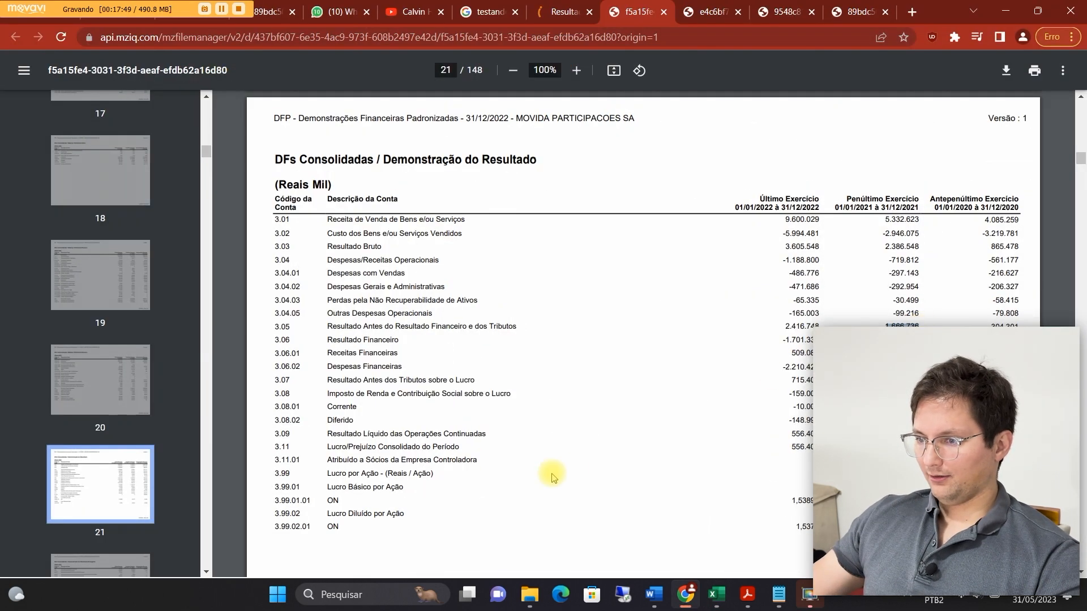
{"action": "key", "text": "alt+Tab"}
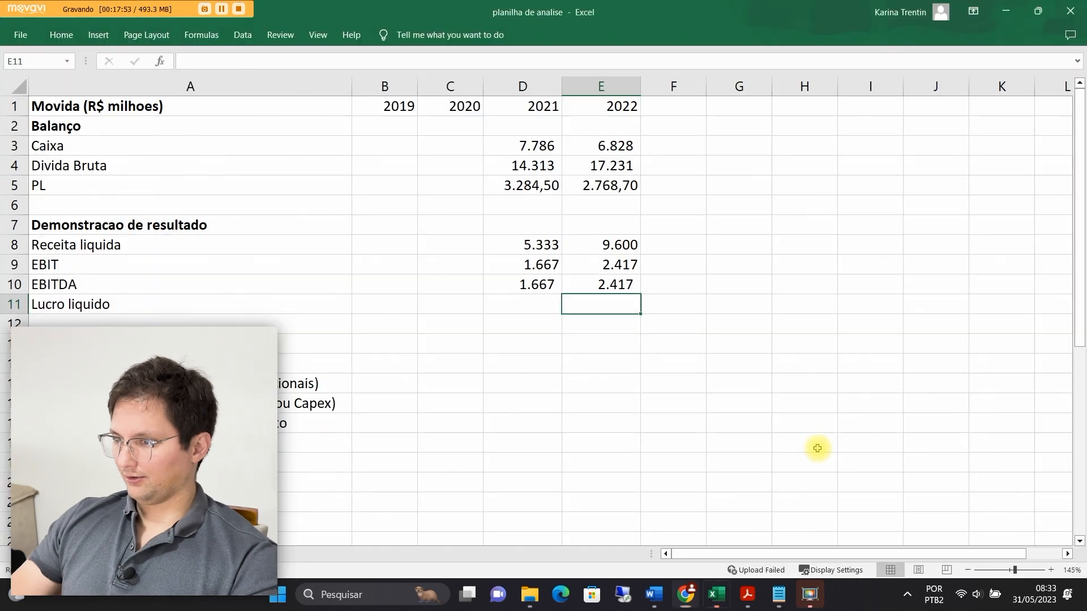
{"action": "key", "text": "alt+Tab"}
{"action": "double_click", "coordinate": [904, 446]}
{"action": "key", "text": "ctrl+c"}
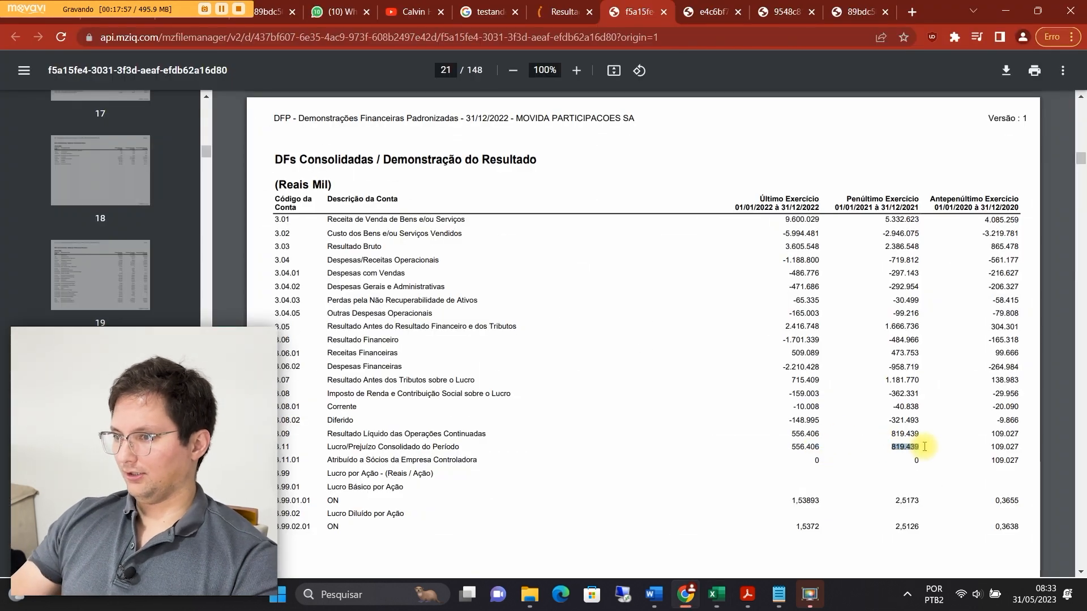
{"action": "key", "text": "alt+Tab"}
{"action": "key", "text": "Left"}
{"action": "key", "text": "ctrl+v"}
{"action": "key", "text": "Escape"}
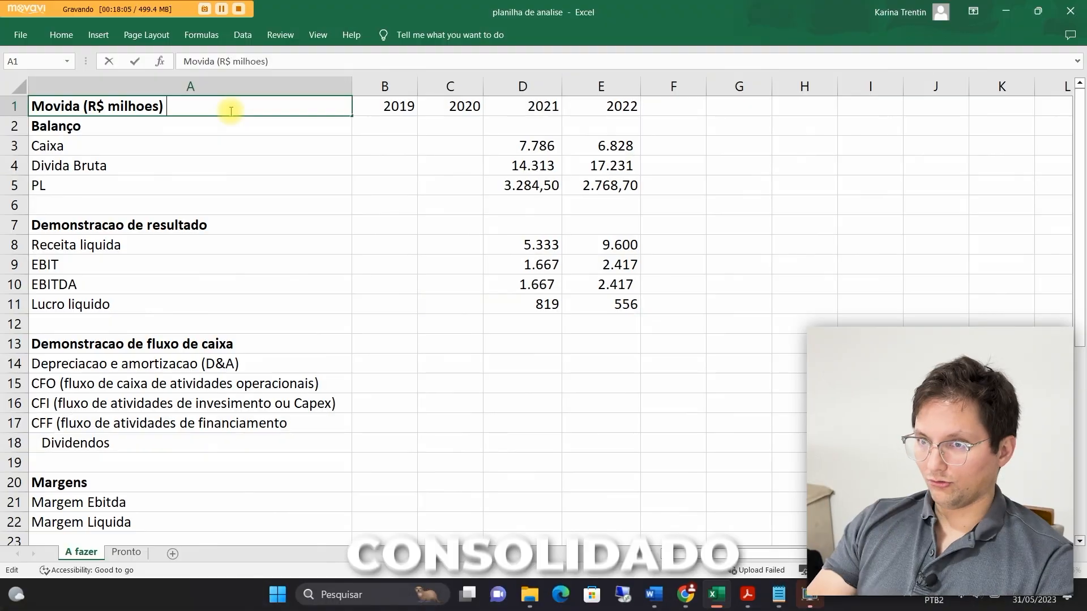
Append "- Consolidado" to the Movida (R$ milhoes) title in cell A1
{"action": "type", "text": "- Conso"}
{"action": "type", "text": "li"}
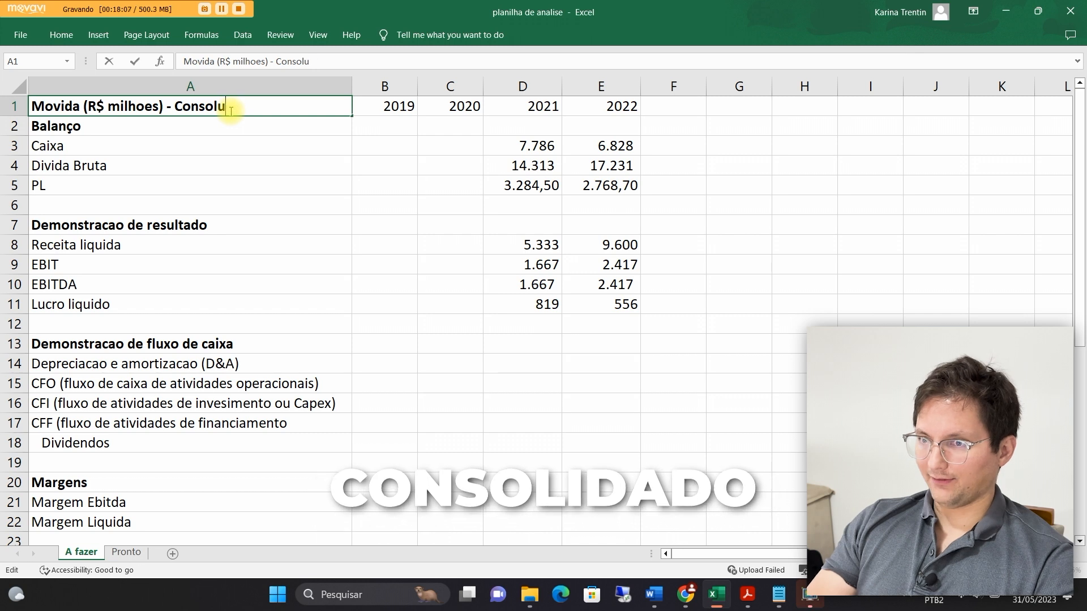
{"action": "type", "text": "dado"}
{"action": "key", "text": "Return"}
Switch to the DFP in the browser and find the consolidated Demonstração do Fluxo de Caixa (Método Indireto) on page 23
{"action": "key", "text": "alt+Tab"}
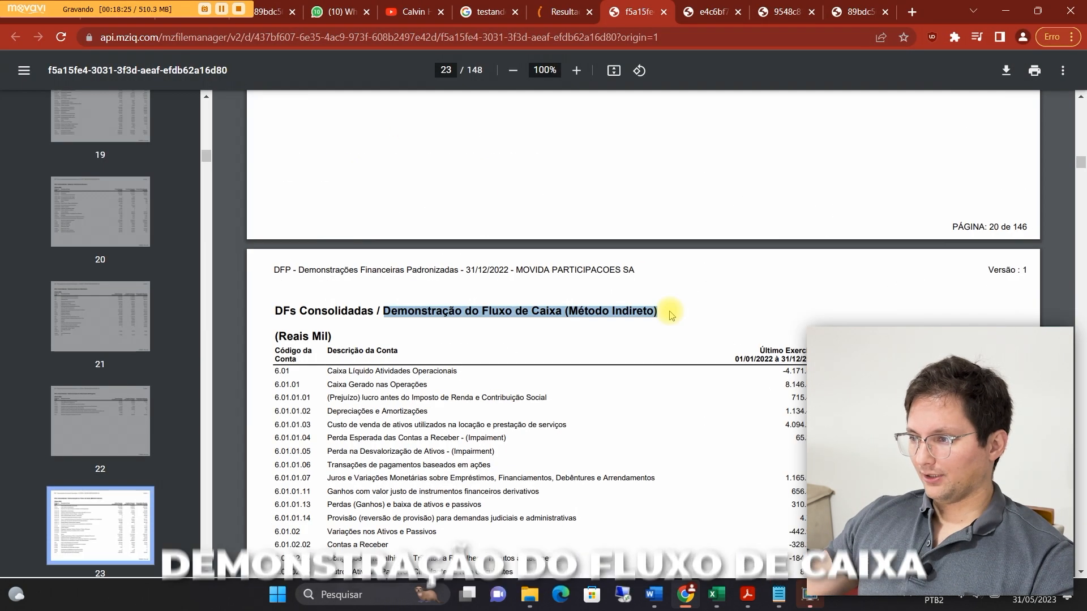
{"action": "scroll", "coordinate": [498, 275], "scroll_direction": "down", "scroll_amount": 2}
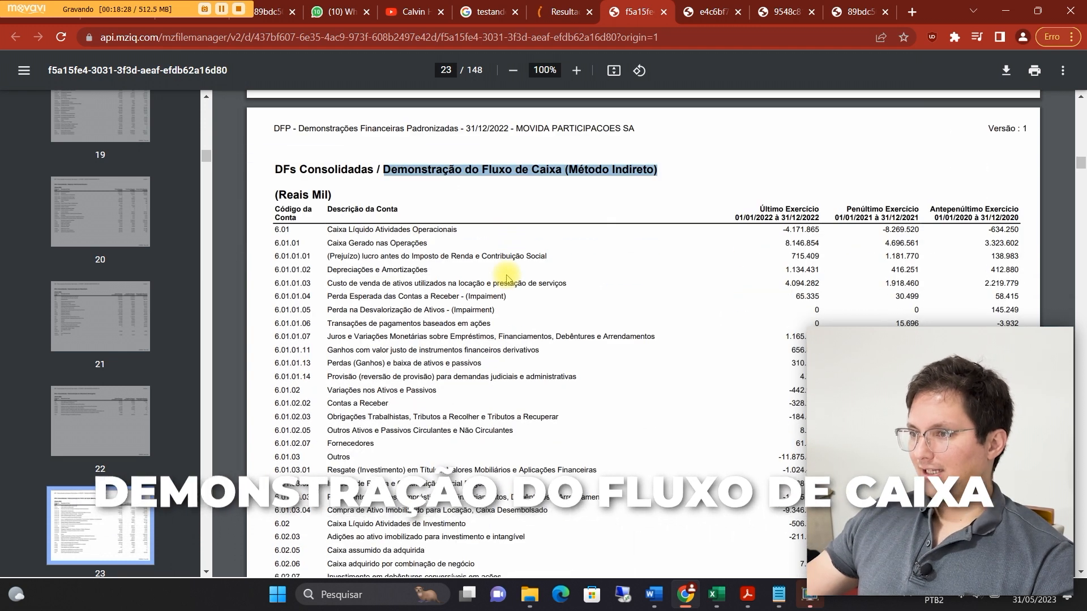
{"action": "left_click", "coordinate": [561, 182]}
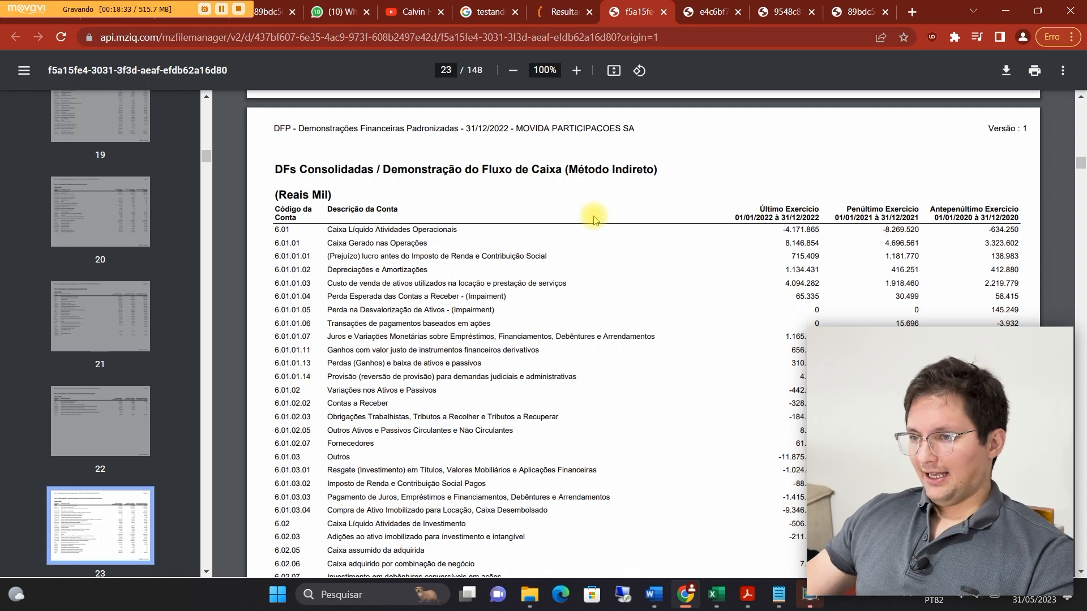
Check which cash flow rows the sheet needs: D&A, CFO, CFI, CFF and Dividendos
{"action": "left_click", "coordinate": [113, 366]}
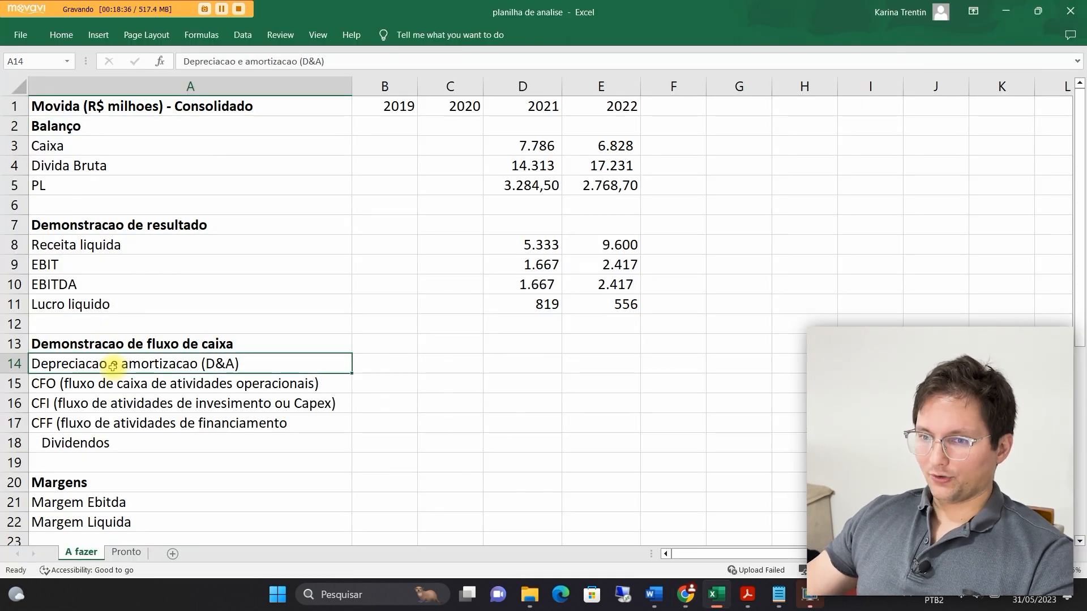
{"action": "left_click", "coordinate": [73, 383]}
{"action": "left_click", "coordinate": [68, 403]}
{"action": "left_click", "coordinate": [69, 422]}
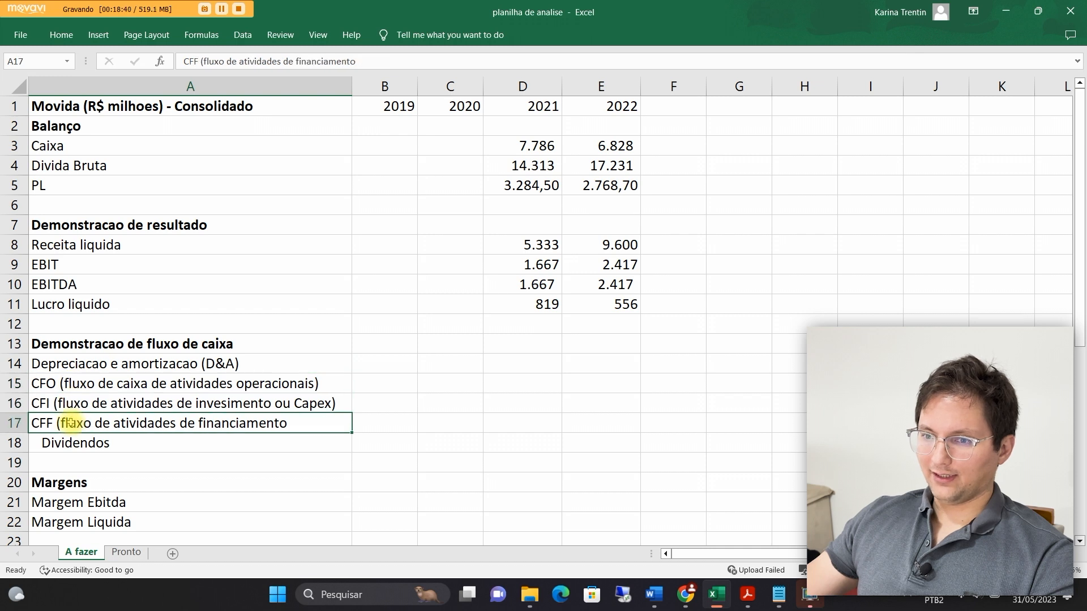
{"action": "left_click", "coordinate": [74, 442]}
{"action": "left_click", "coordinate": [100, 365]}
Enter the Depreciações e Amortizações figures from the cash flow statement, 1.134.431 for 2022 and 416.251 for 2021
{"action": "key", "text": "alt+Tab"}
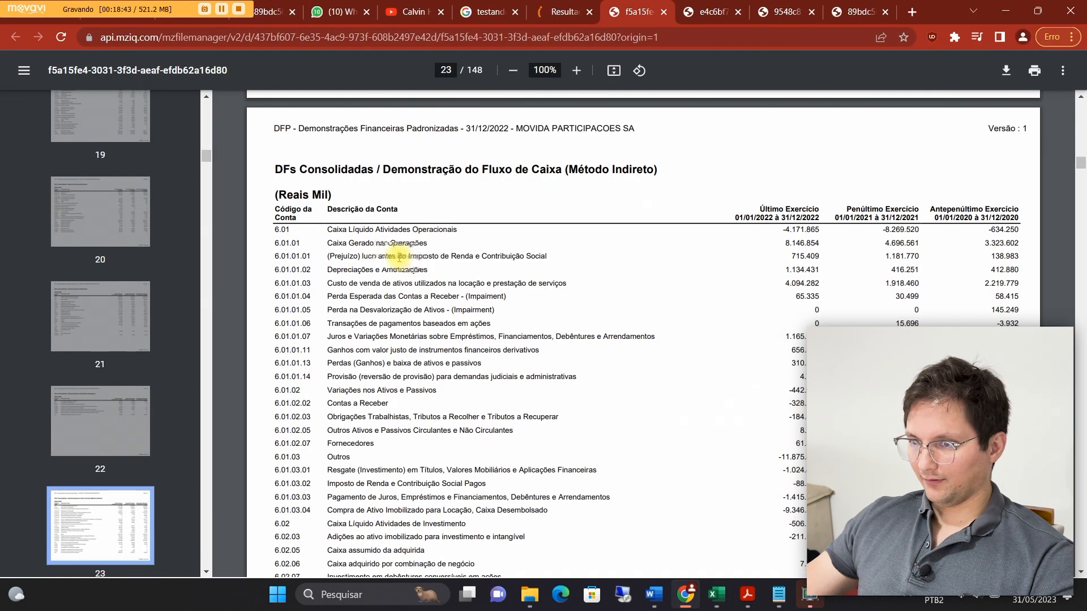
{"action": "left_click_drag", "start_coordinate": [331, 229], "coordinate": [420, 268]}
{"action": "left_click", "coordinate": [876, 275]}
{"action": "left_click_drag", "start_coordinate": [782, 270], "coordinate": [827, 265]}
{"action": "key", "text": "alt+Tab"}
{"action": "key", "text": "Right"}
{"action": "key", "text": "Right"}
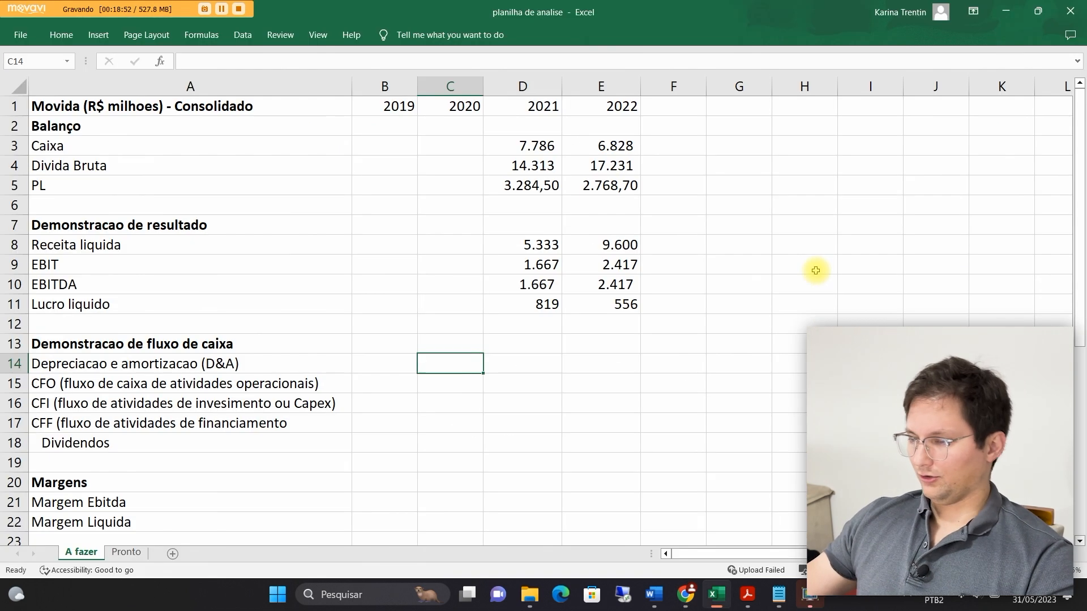
{"action": "key", "text": "Right"}
{"action": "type", "text": "1.134.431"}
{"action": "key", "text": "alt+Tab"}
{"action": "key", "text": "alt+Tab"}
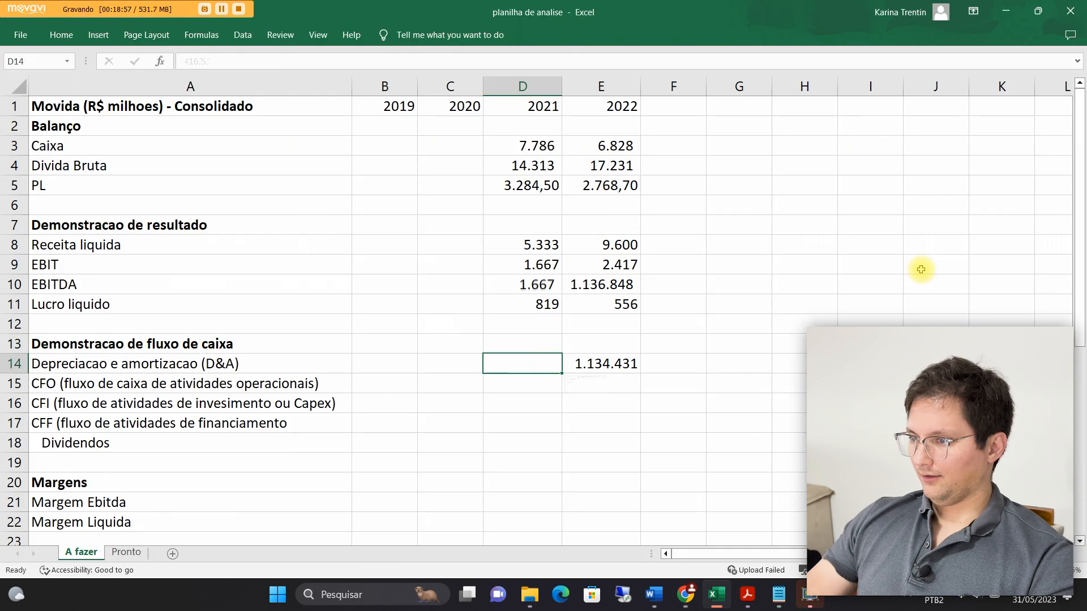
{"action": "type", "text": "416.251"}
Convert the D&A figures to millions, changing 2022 to 1134,431 and 2021 to 416,251
{"action": "key", "text": "Right"}
{"action": "key", "text": "F2"}
{"action": "key", "text": "Left"}
{"action": "key", "text": "Left"}
{"action": "key", "text": "Left"}
{"action": "type", "text": ","}
{"action": "key", "text": "Return"}
{"action": "key", "text": "Up"}
{"action": "key", "text": "Left"}
{"action": "key", "text": "F2"}
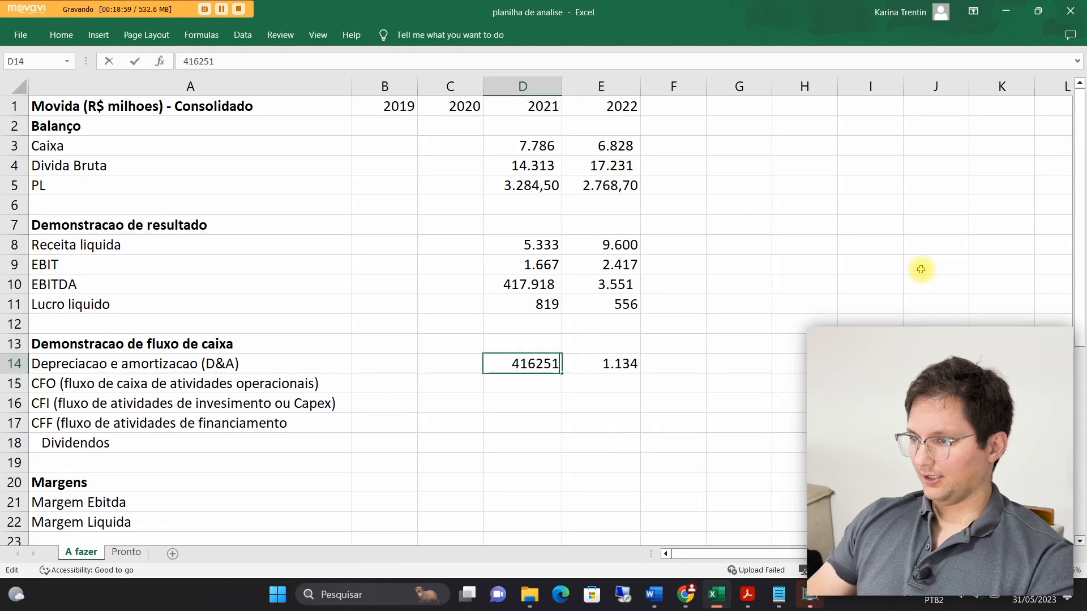
{"action": "type", "text": ","}
{"action": "key", "text": "Return"}
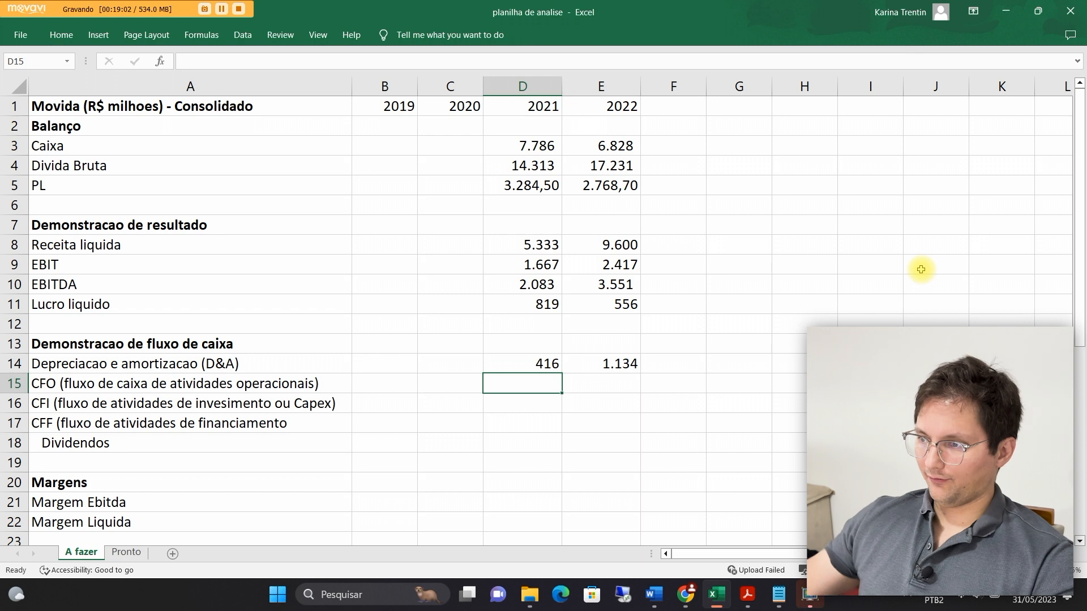
Examine how the DFP's account codes group the cash generated lines (6.01.01) and the asset and liability variations (6.01.02)
{"action": "key", "text": "alt+Tab"}
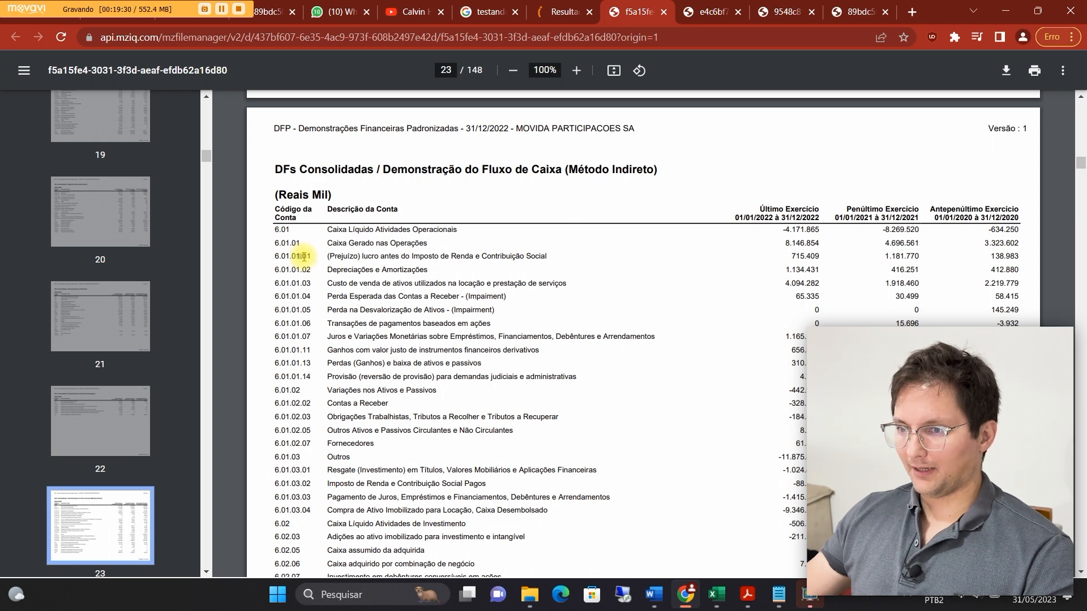
{"action": "left_click_drag", "start_coordinate": [318, 258], "coordinate": [303, 286]}
{"action": "left_click", "coordinate": [302, 286]}
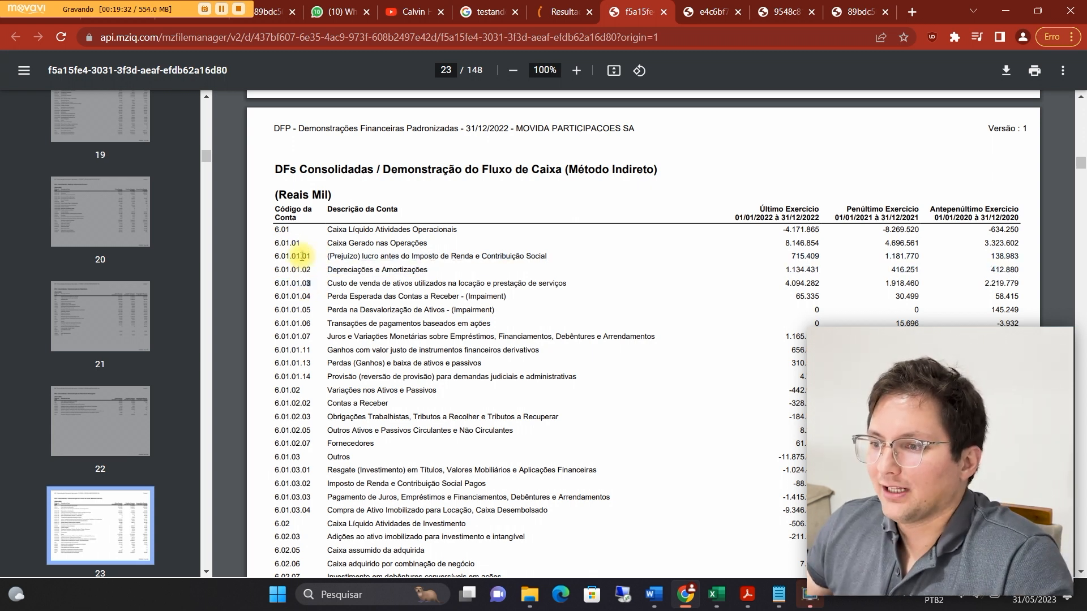
{"action": "left_click_drag", "start_coordinate": [365, 241], "coordinate": [440, 244]}
{"action": "left_click_drag", "start_coordinate": [276, 258], "coordinate": [324, 270]}
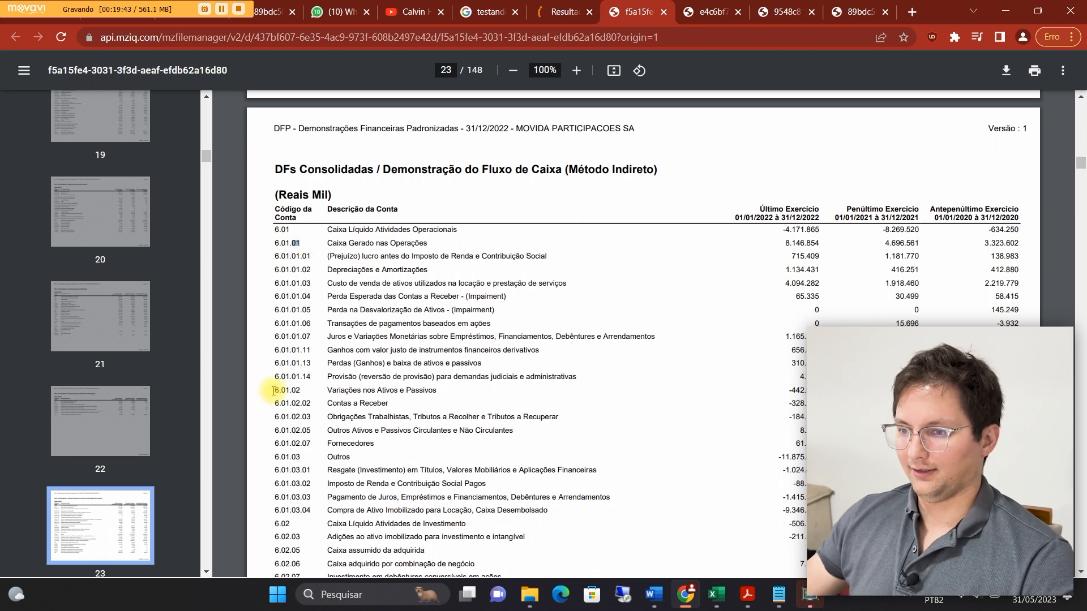
{"action": "left_click_drag", "start_coordinate": [276, 404], "coordinate": [319, 443]}
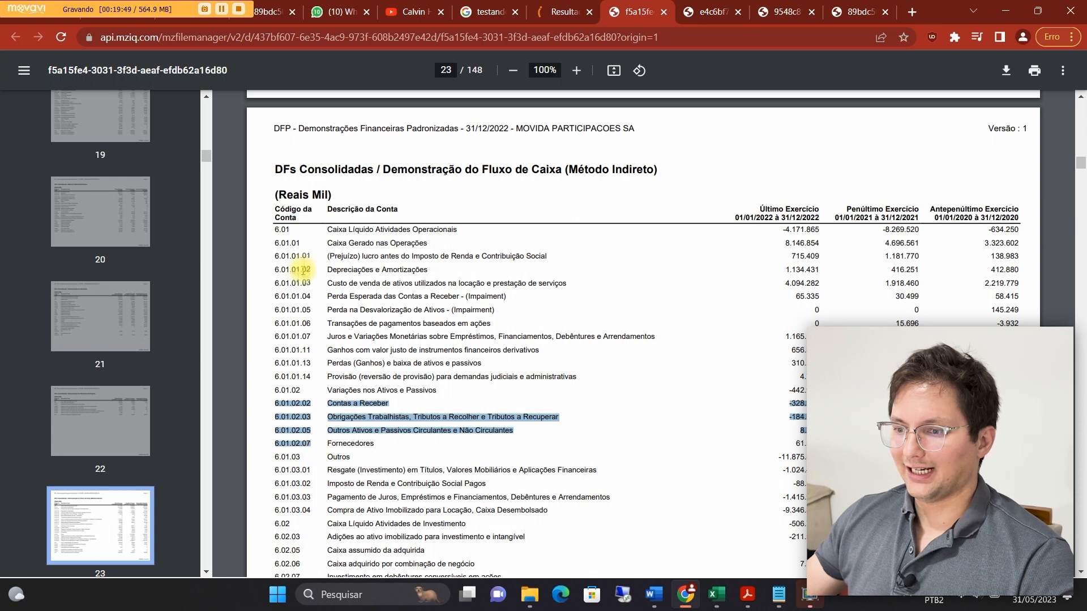
Locate the net cash lines for operating (6.01), investing (6.02) and financing (6.03) activities in the cash flow statement
{"action": "left_click_drag", "start_coordinate": [274, 229], "coordinate": [474, 233]}
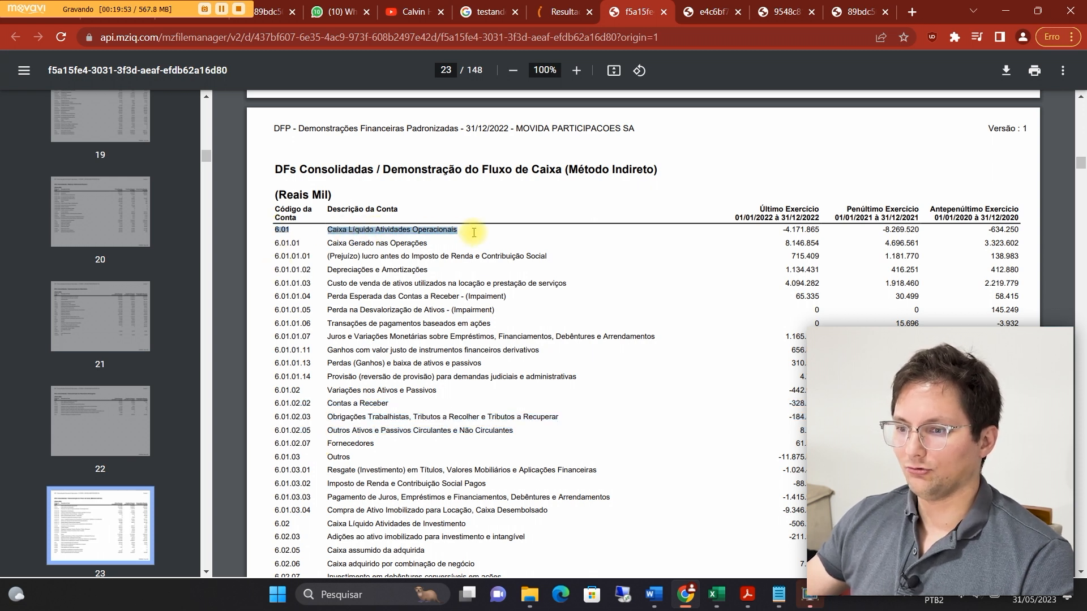
{"action": "scroll", "coordinate": [289, 383], "scroll_direction": "down", "scroll_amount": 1}
{"action": "left_click_drag", "start_coordinate": [276, 453], "coordinate": [475, 453]}
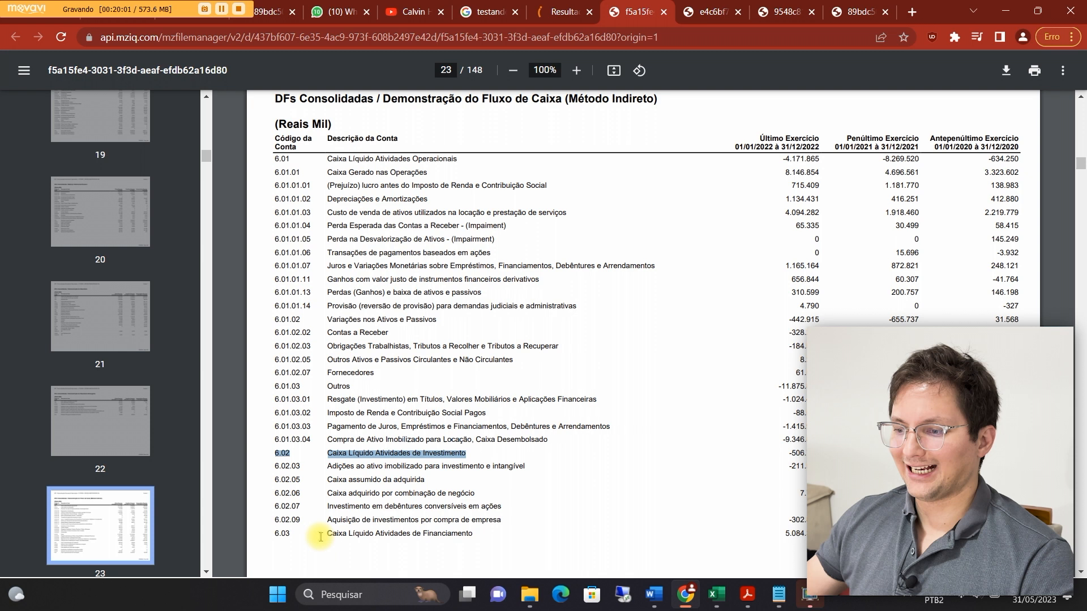
{"action": "left_click_drag", "start_coordinate": [328, 538], "coordinate": [489, 542]}
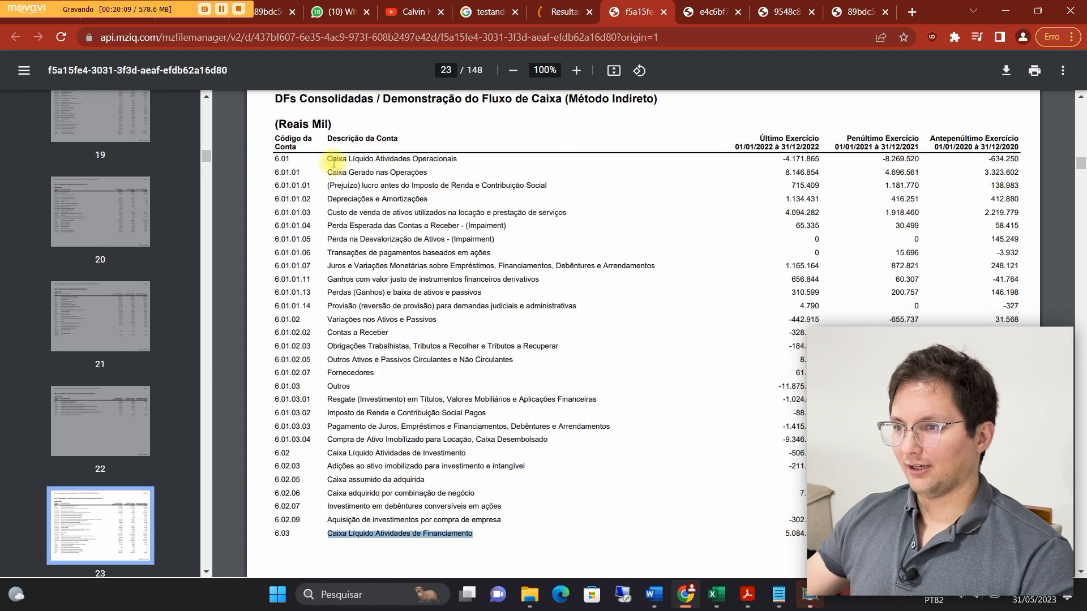
Fill in the 2021 and 2022 CFO in R$ millions from the operating net cash line, -8.269.520 and -4.171.865
{"action": "left_click_drag", "start_coordinate": [323, 159], "coordinate": [495, 162]}
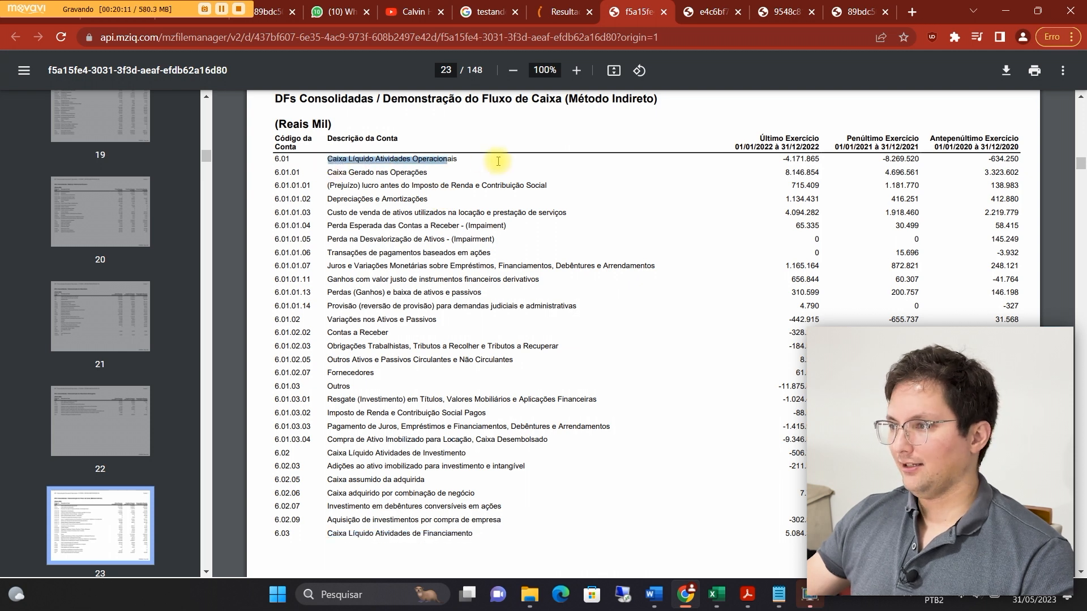
{"action": "left_click_drag", "start_coordinate": [783, 158], "coordinate": [824, 158]}
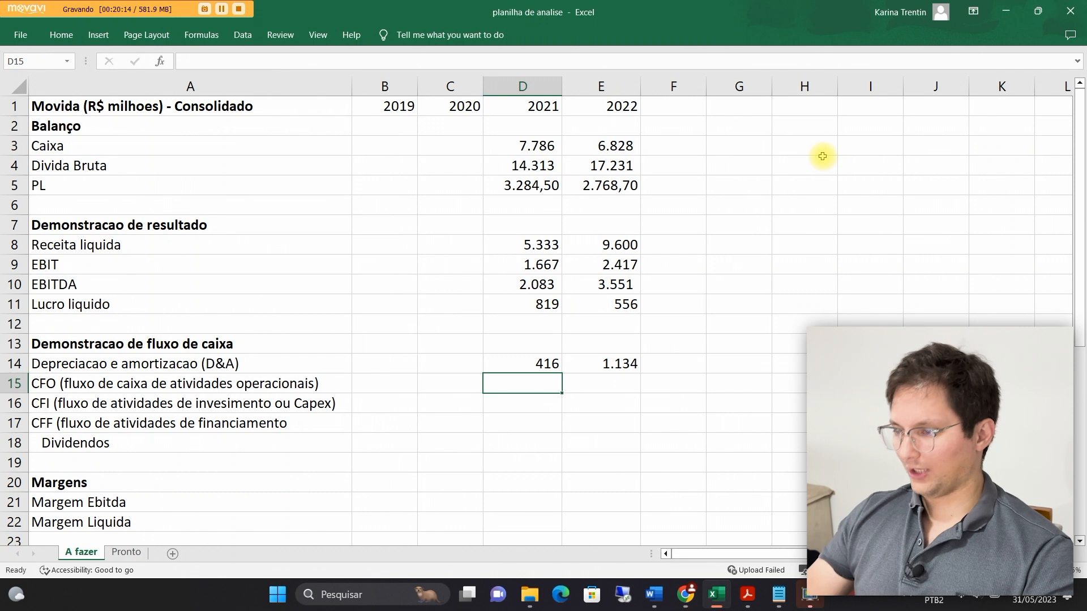
{"action": "type", "text": "-8269.52"}
{"action": "key", "text": "Tab"}
{"action": "type", "text": "-4171.865"}
{"action": "key", "text": "Return"}
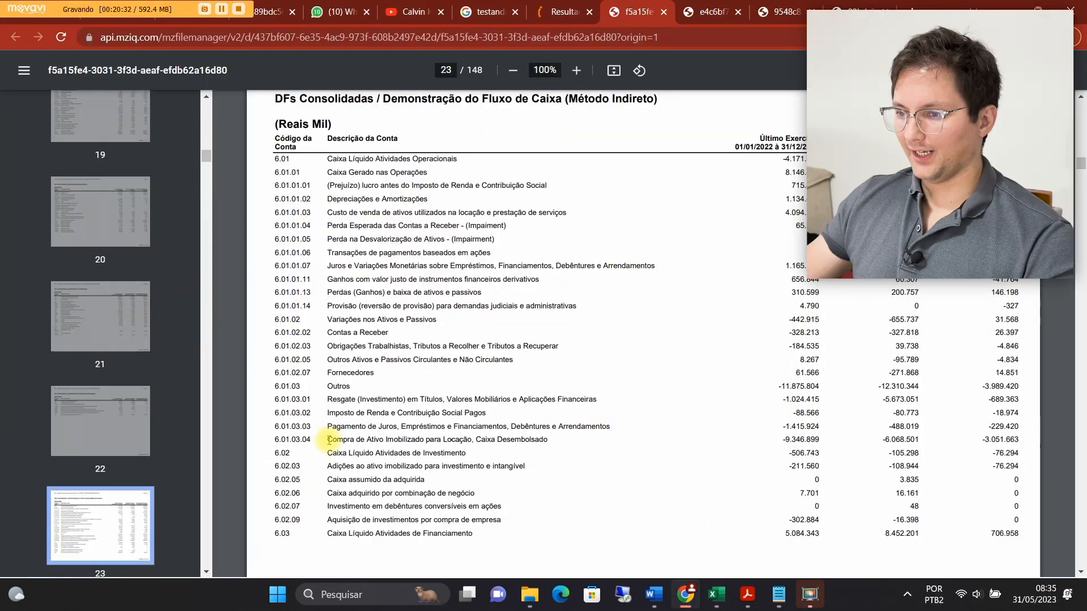
Fill in the 2022 and 2021 CFI in R$ millions from the investing net cash line, -506.743 and -105.298
{"action": "left_click_drag", "start_coordinate": [327, 452], "coordinate": [833, 455]}
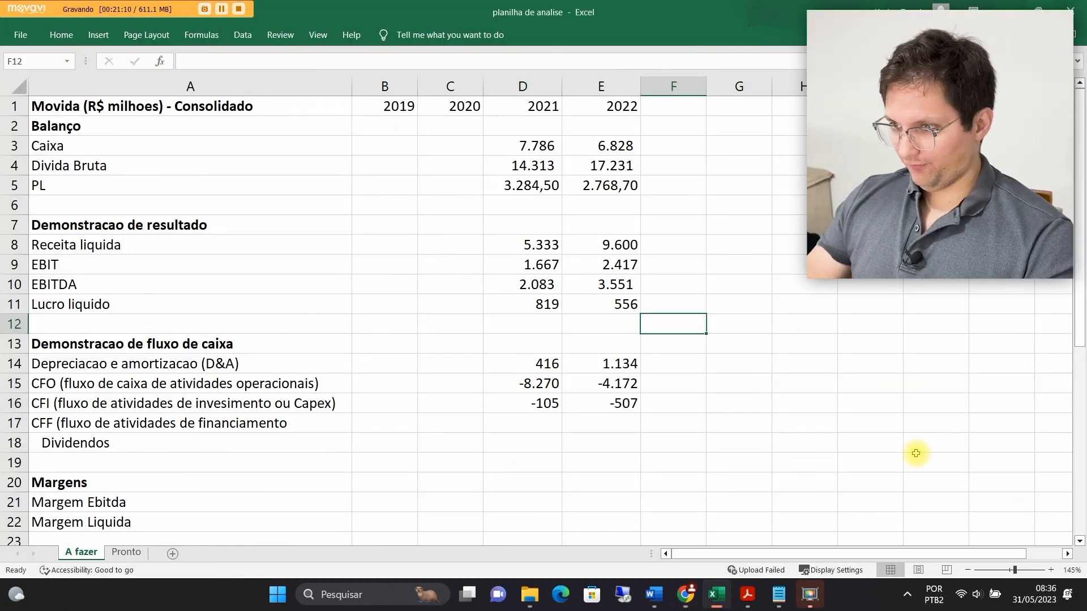
Fill in the 2022 and 2021 CFF in R$ millions from the DFP's financing net cash line (6.03), 5.084.343 and 8.452.201
{"action": "key", "text": "Left"}
{"action": "key", "text": "Down"}
{"action": "key", "text": "Down"}
{"action": "key", "text": "Down"}
{"action": "key", "text": "Down"}
{"action": "key", "text": "Down"}
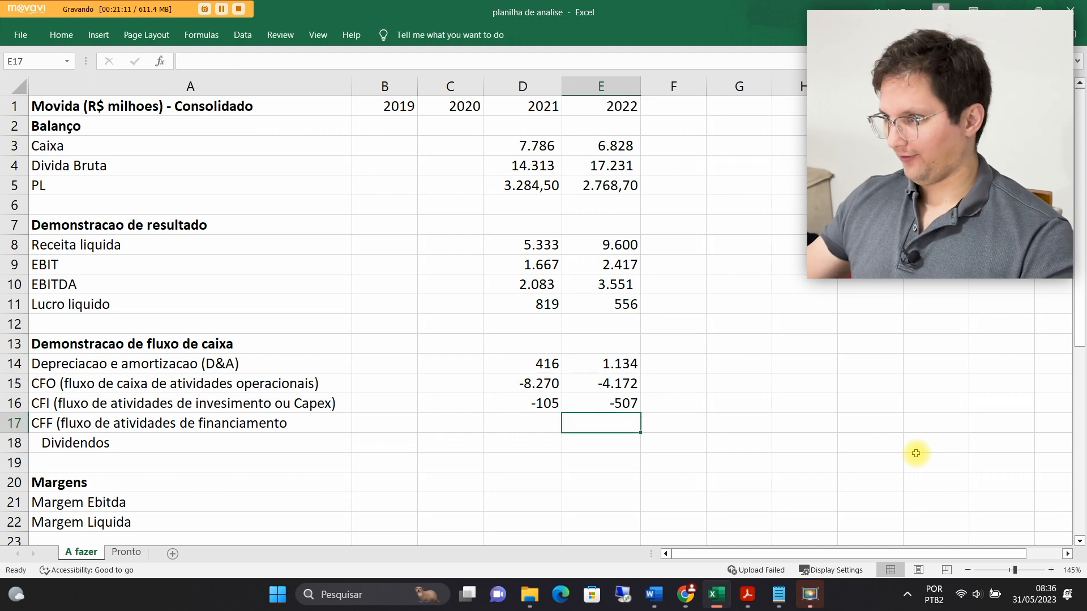
{"action": "key", "text": "alt+Tab"}
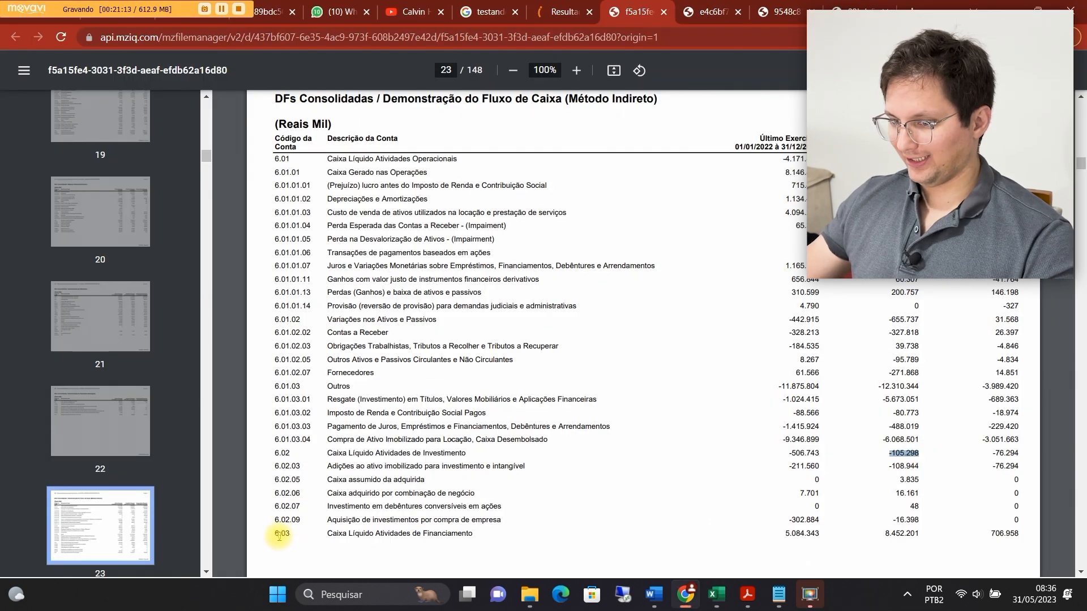
{"action": "left_click_drag", "start_coordinate": [784, 533], "coordinate": [831, 532]}
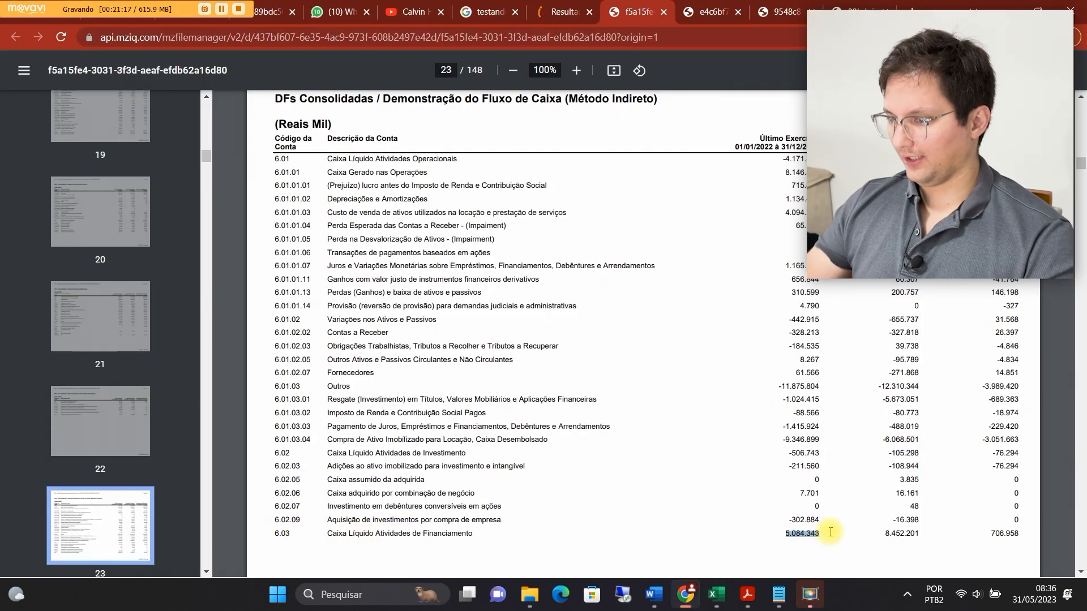
{"action": "key", "text": "ctrl+c"}
{"action": "key", "text": "alt+Tab"}
{"action": "key", "text": "ctrl+v"}
{"action": "key", "text": "Up"}
{"action": "key", "text": "Down"}
{"action": "key", "text": "F2"}
{"action": "key", "text": "Left"}
{"action": "key", "text": "Left"}
{"action": "key", "text": "Left"}
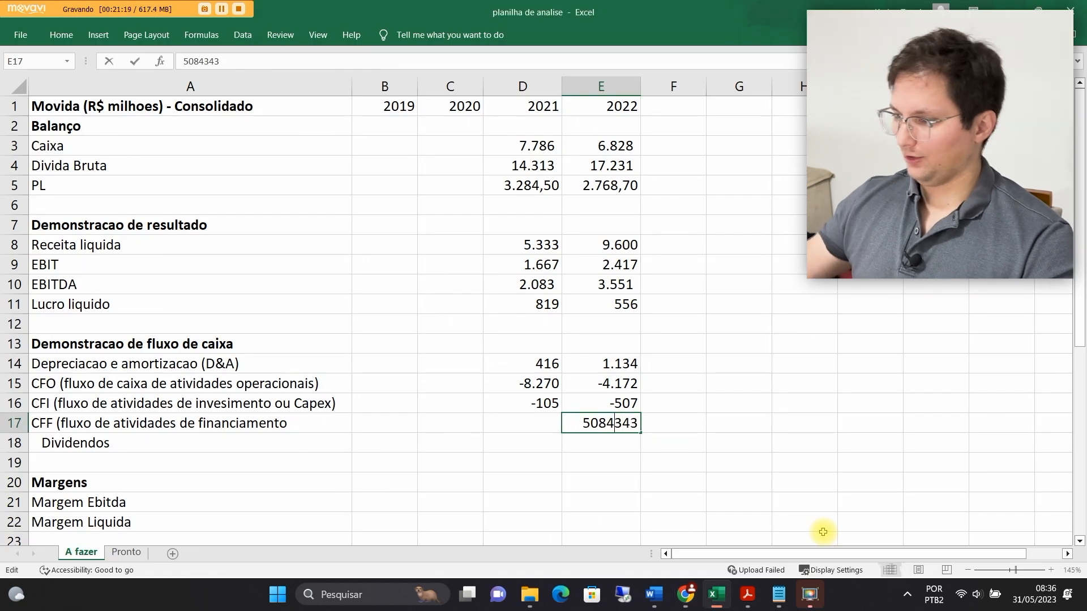
{"action": "type", "text": ","}
{"action": "key", "text": "Return"}
{"action": "key", "text": "Up"}
{"action": "key", "text": "alt+Tab"}
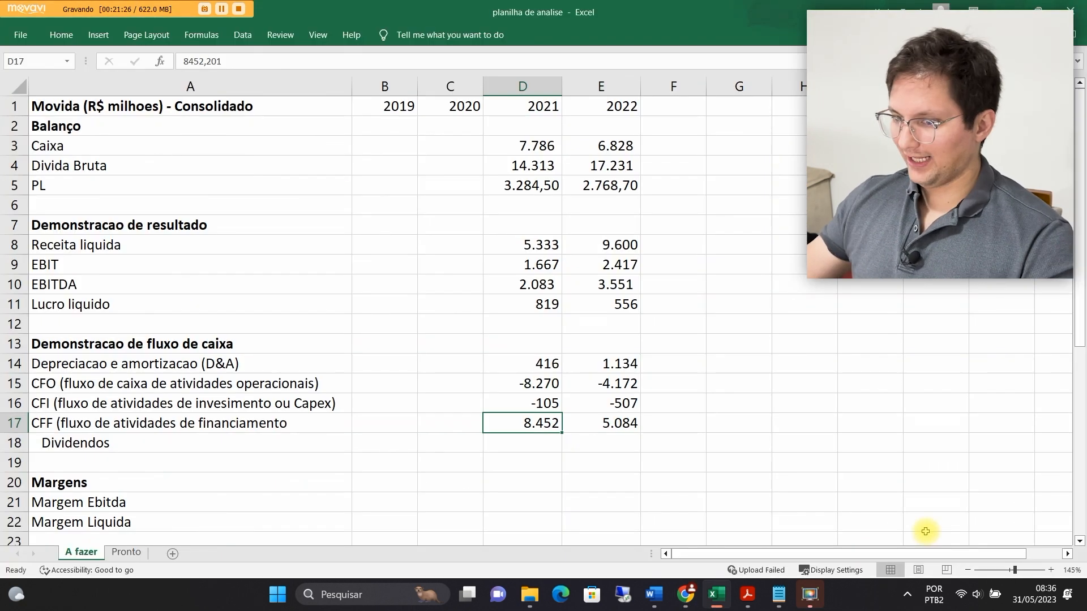
Fill in the 2022 Dividendos in R$ millions from the DFP's dividends and interest on equity paid line (6.03.01), -447.638
{"action": "key", "text": "Down"}
{"action": "key", "text": "alt+Tab"}
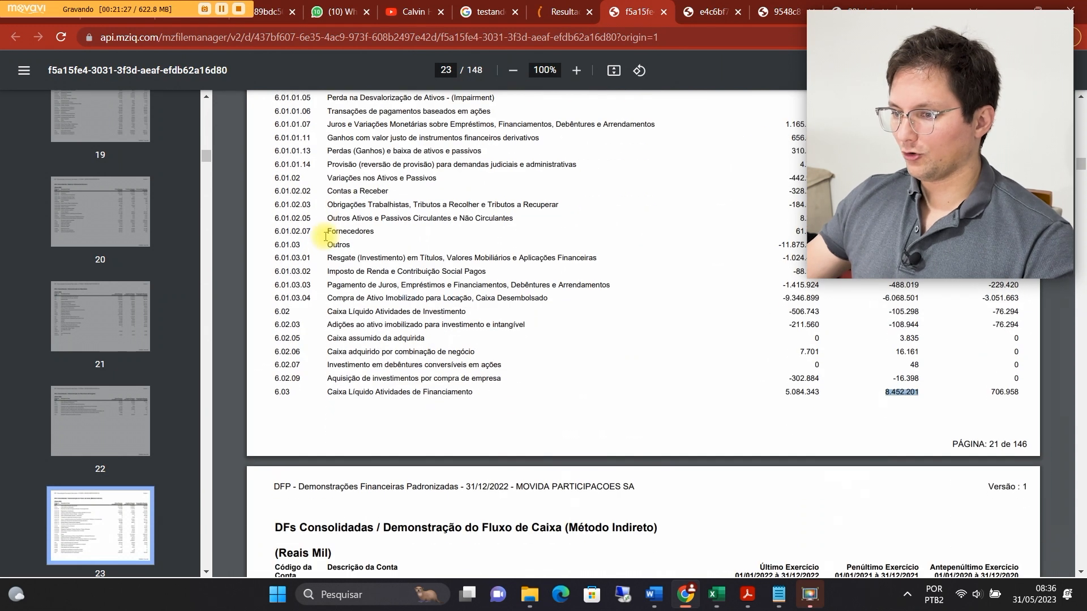
{"action": "scroll", "coordinate": [454, 358], "scroll_direction": "down", "scroll_amount": 5}
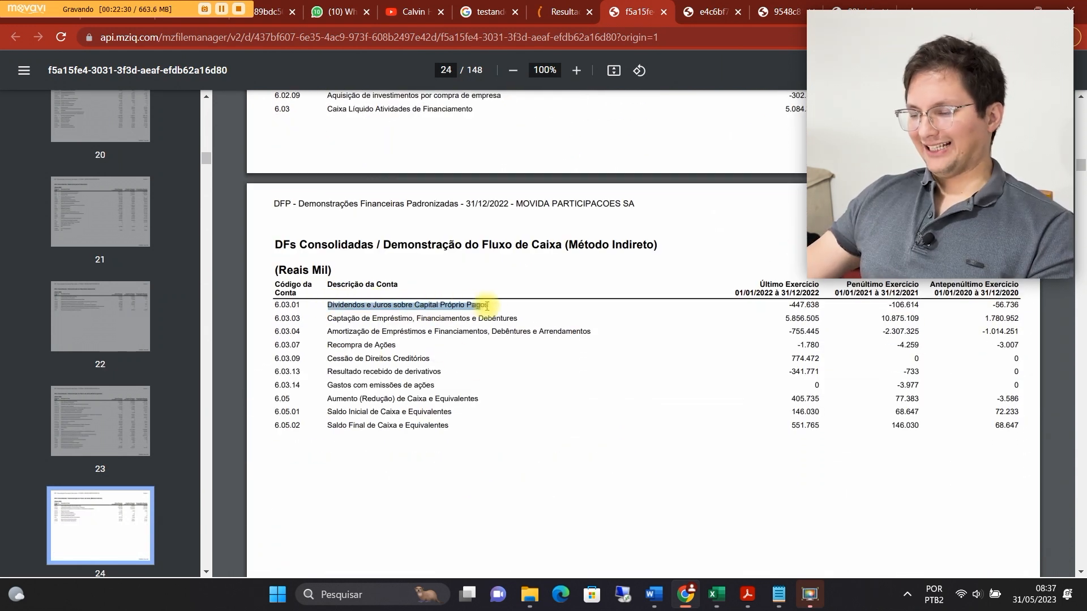
{"action": "left_click", "coordinate": [796, 307]}
{"action": "left_click_drag", "start_coordinate": [785, 304], "coordinate": [830, 307]}
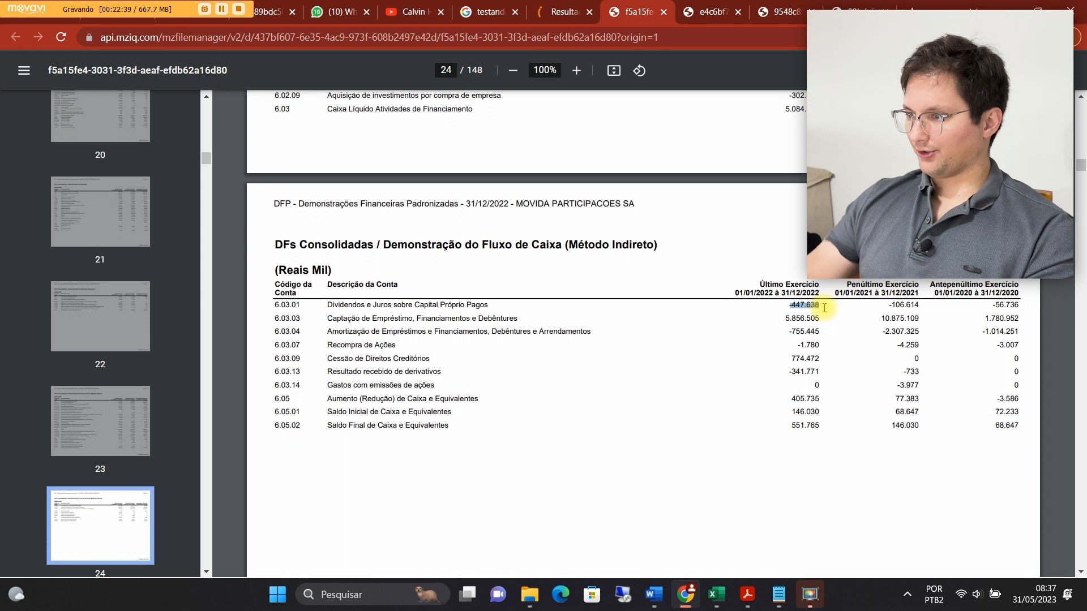
{"action": "key", "text": "alt+Tab"}
{"action": "key", "text": "Right"}
{"action": "key", "text": "ctrl+v"}
{"action": "key", "text": "Return"}
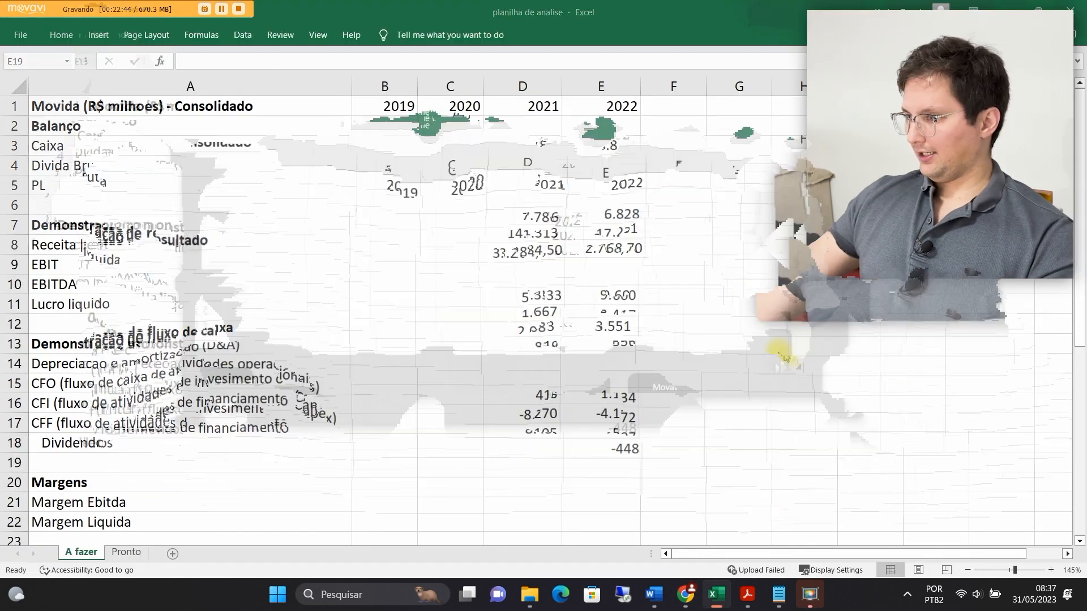
Fill in the 2021 Dividendos in R$ millions from the same DFP line, -106.614
{"action": "key", "text": "alt+Tab"}
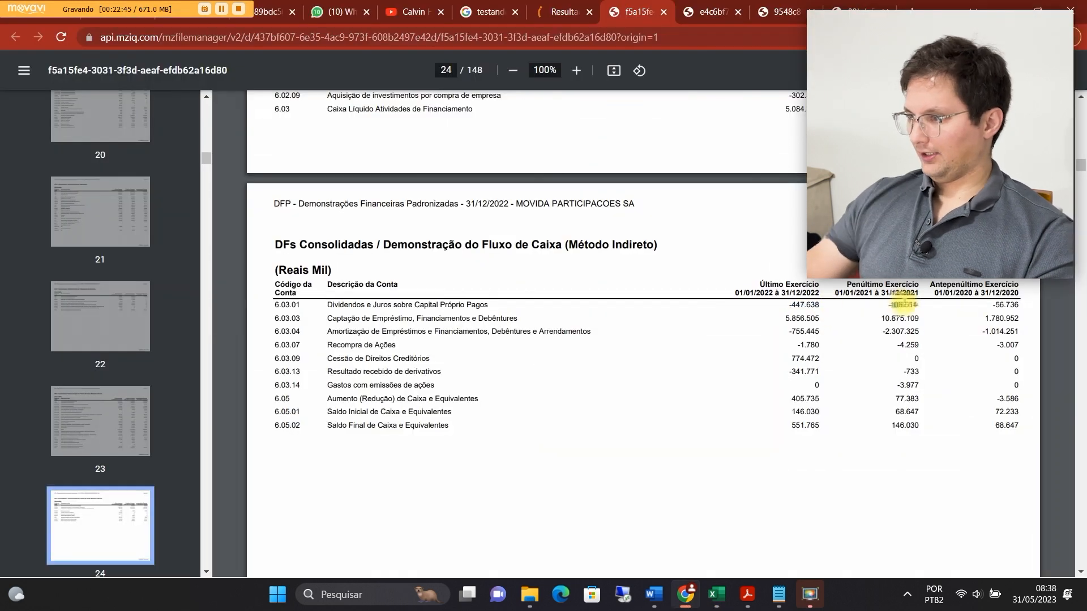
{"action": "left_click_drag", "start_coordinate": [896, 306], "coordinate": [925, 306]}
{"action": "key", "text": "alt+Tab"}
{"action": "key", "text": "Left"}
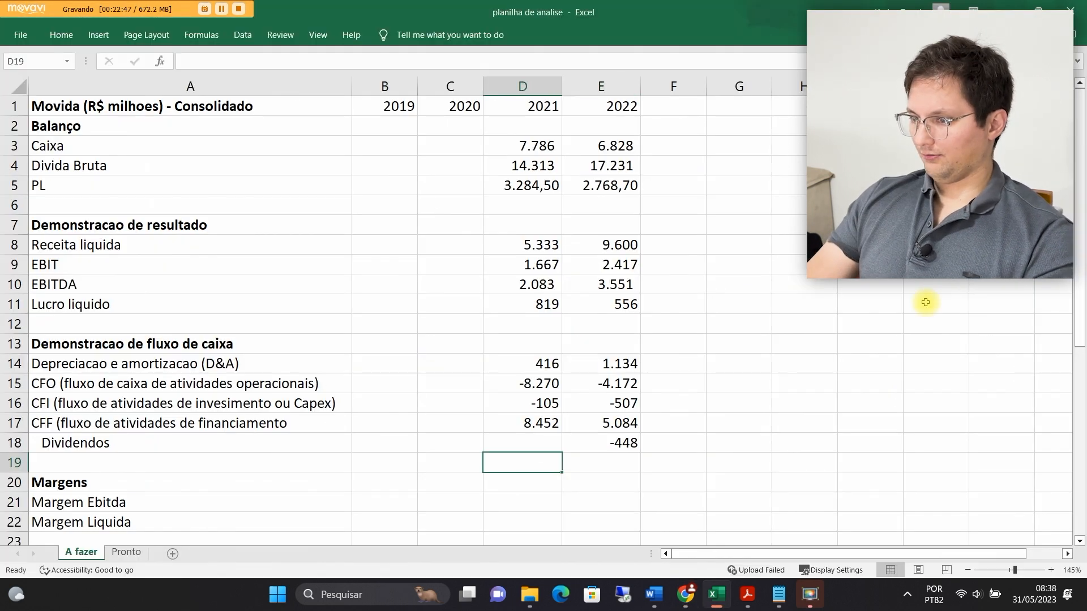
{"action": "key", "text": "Up"}
{"action": "type", "text": "106614"}
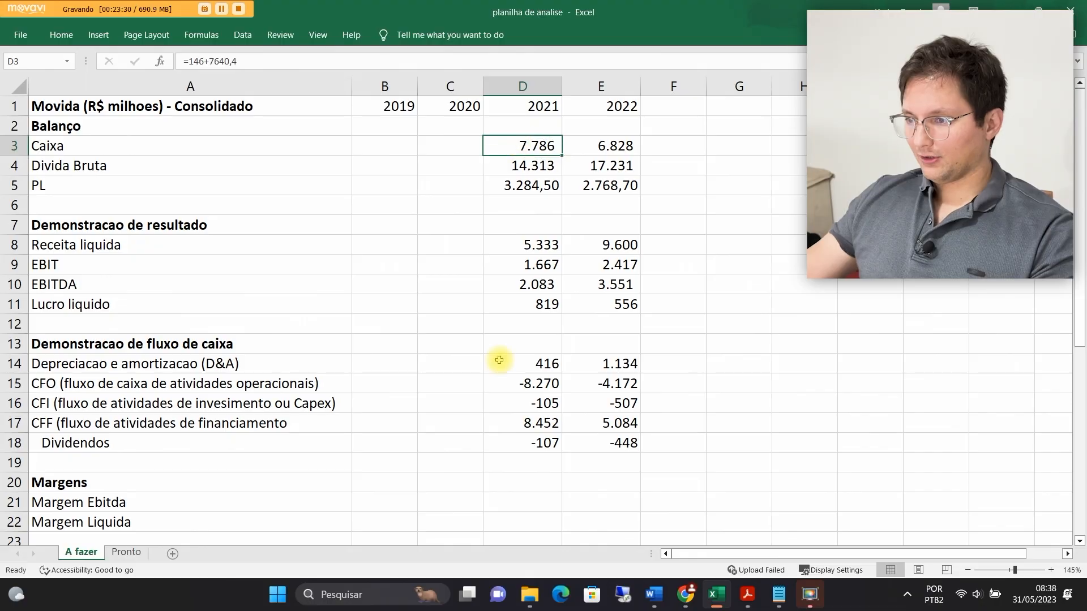
Check how the 2021 and 2022 EBITDA formulas combine EBIT with depreciation and amortization
{"action": "scroll", "coordinate": [499, 360], "scroll_direction": "down", "scroll_amount": 1}
{"action": "left_click", "coordinate": [526, 433]}
{"action": "key", "text": "Tab"}
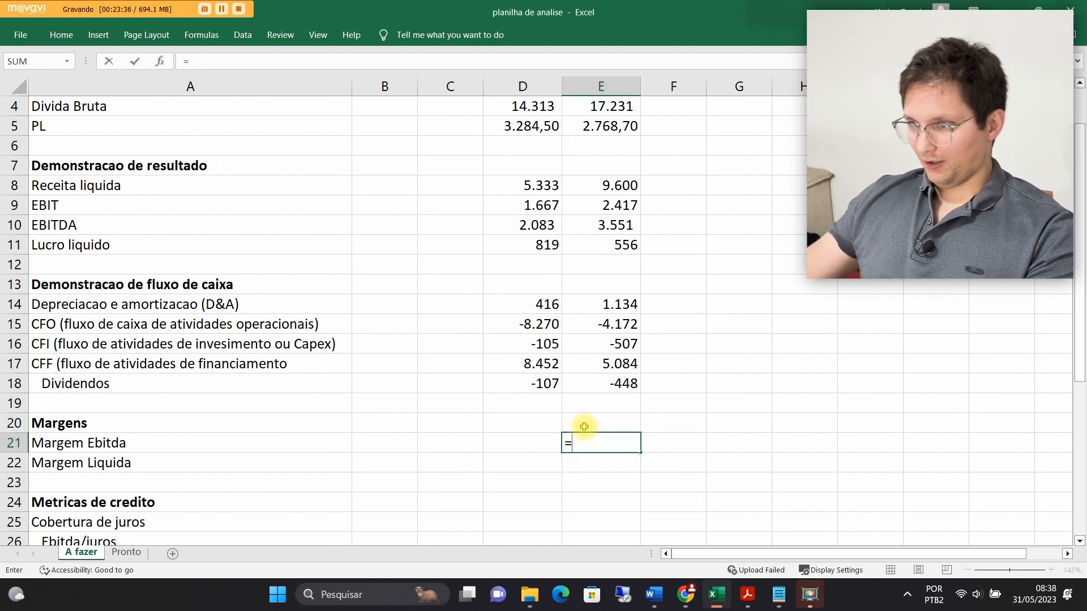
{"action": "key", "text": "Up"}
{"action": "key", "text": "Up"}
{"action": "key", "text": "Up"}
{"action": "key", "text": "Up"}
{"action": "key", "text": "Up"}
{"action": "key", "text": "Up"}
{"action": "key", "text": "Up"}
{"action": "key", "text": "Up"}
{"action": "key", "text": "Up"}
{"action": "key", "text": "Up"}
{"action": "key", "text": "Up"}
{"action": "type", "text": "=E9+E14"}
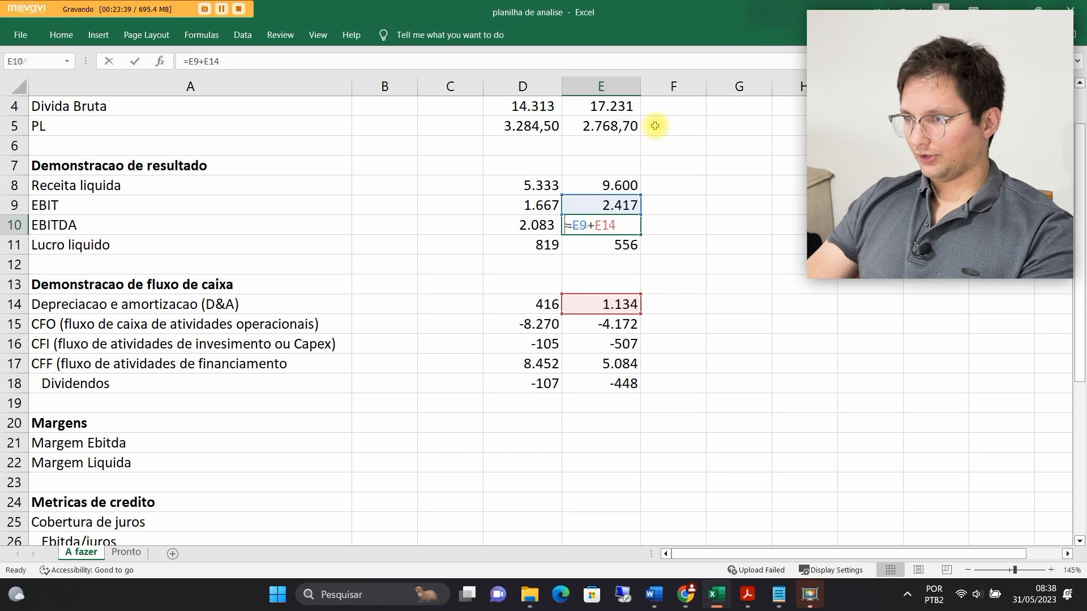
{"action": "key", "text": "Escape"}
{"action": "key", "text": "Left"}
{"action": "key", "text": "F2"}
{"action": "key", "text": "Escape"}
{"action": "key", "text": "Right"}
{"action": "key", "text": "F2"}
{"action": "key", "text": "Escape"}
{"action": "key", "text": "Left"}
{"action": "key", "text": "F2"}
{"action": "key", "text": "Escape"}
{"action": "key", "text": "shift+space"}
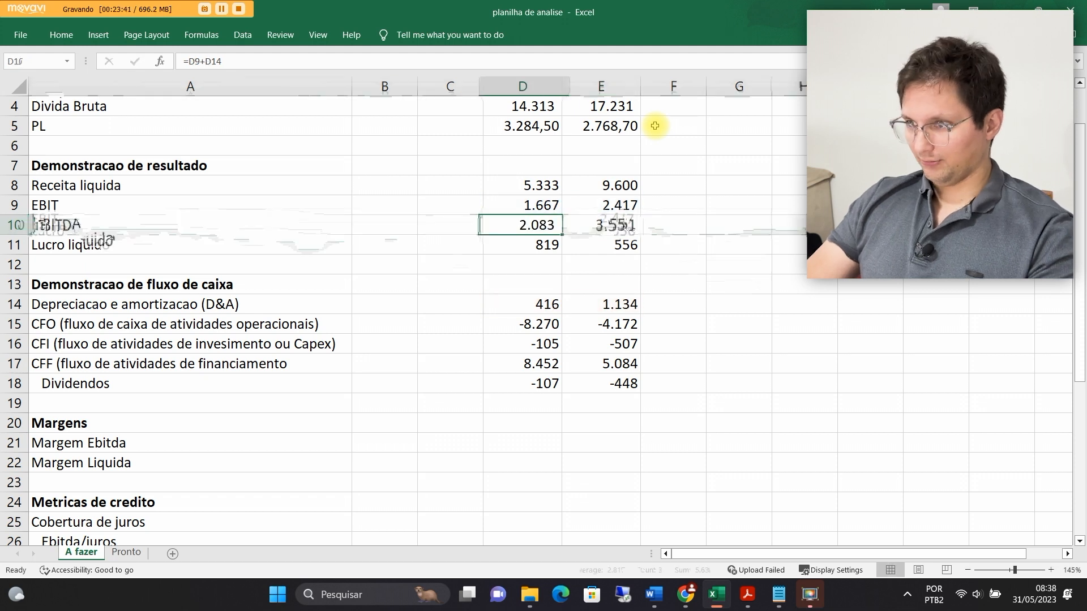
{"action": "key", "text": "Right"}
{"action": "key", "text": "Up"}
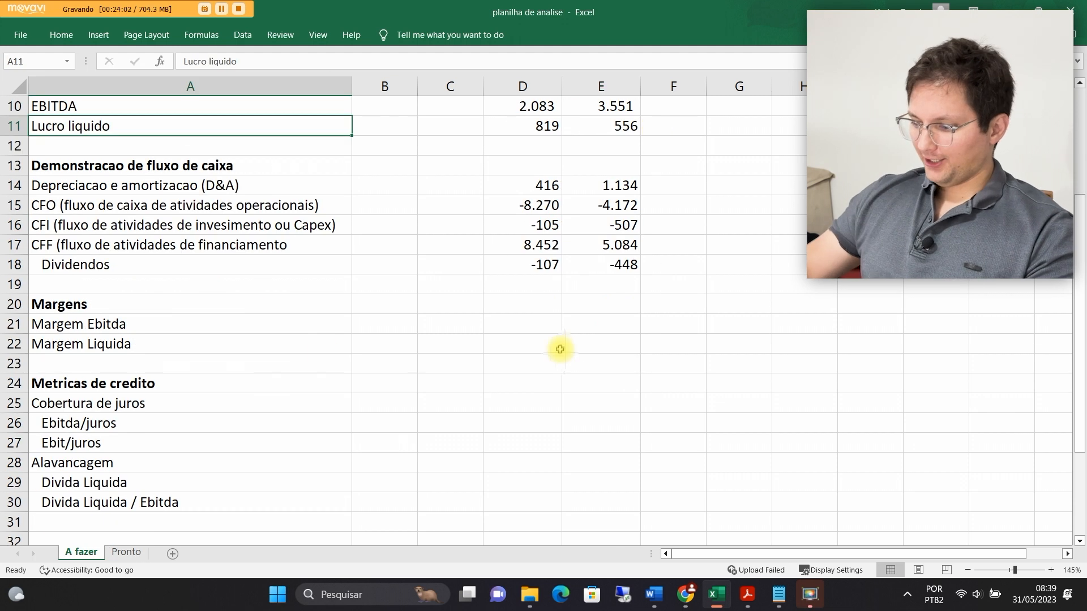
Calculate Margem Ebitda for 2022 and 2021 as EBITDA divided by Receita liquida and format both cells as percentages
{"action": "left_click", "coordinate": [606, 317]}
{"action": "type", "text": "="}
{"action": "scroll", "coordinate": [629, 272], "scroll_direction": "up", "scroll_amount": 3}
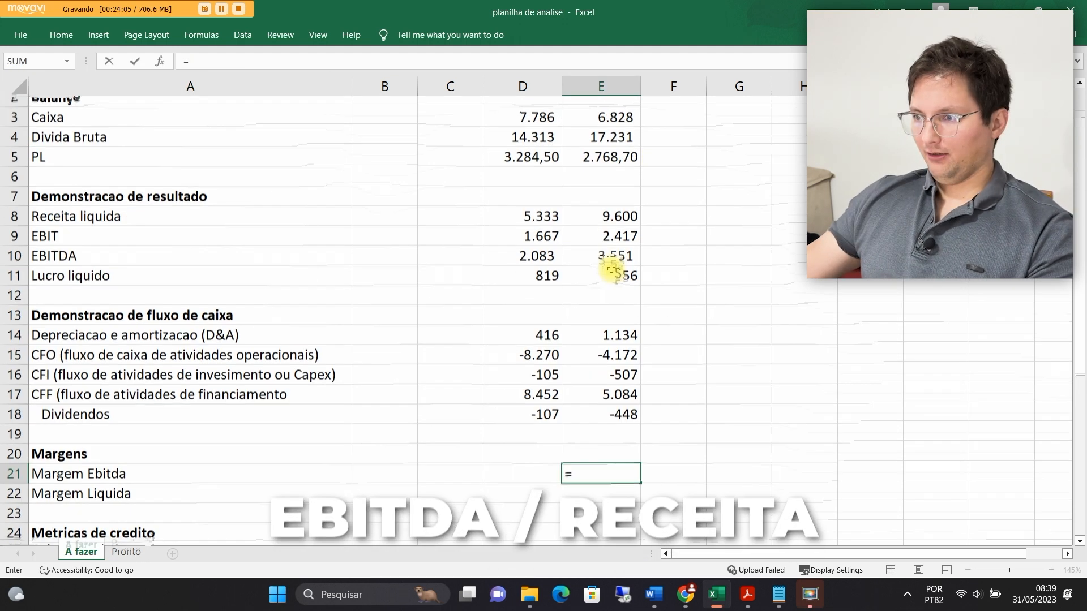
{"action": "left_click", "coordinate": [589, 286]}
{"action": "type", "text": "/"}
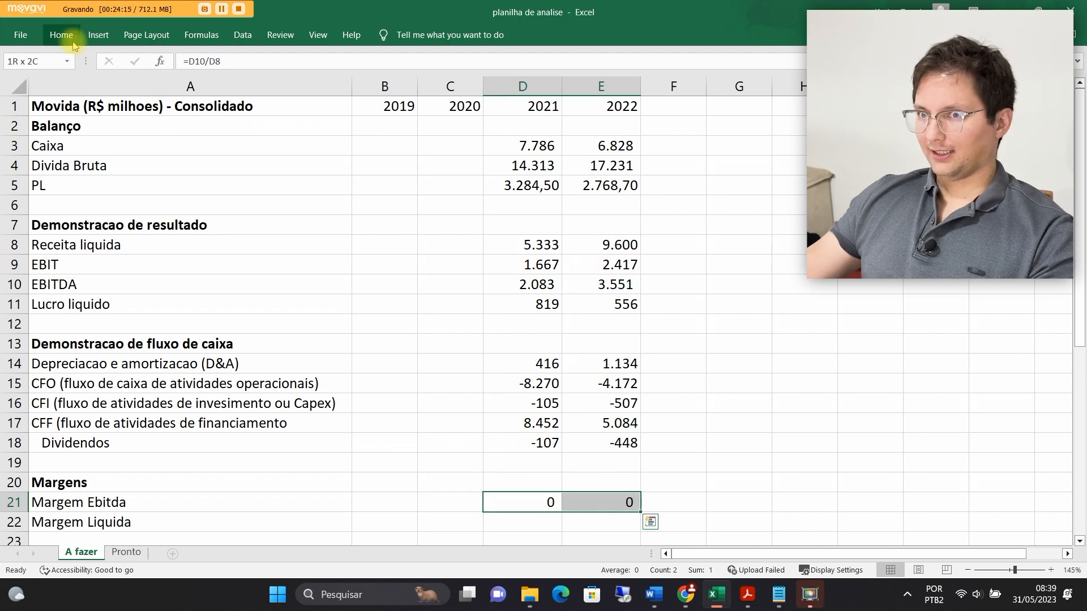
{"action": "left_click", "coordinate": [62, 35]}
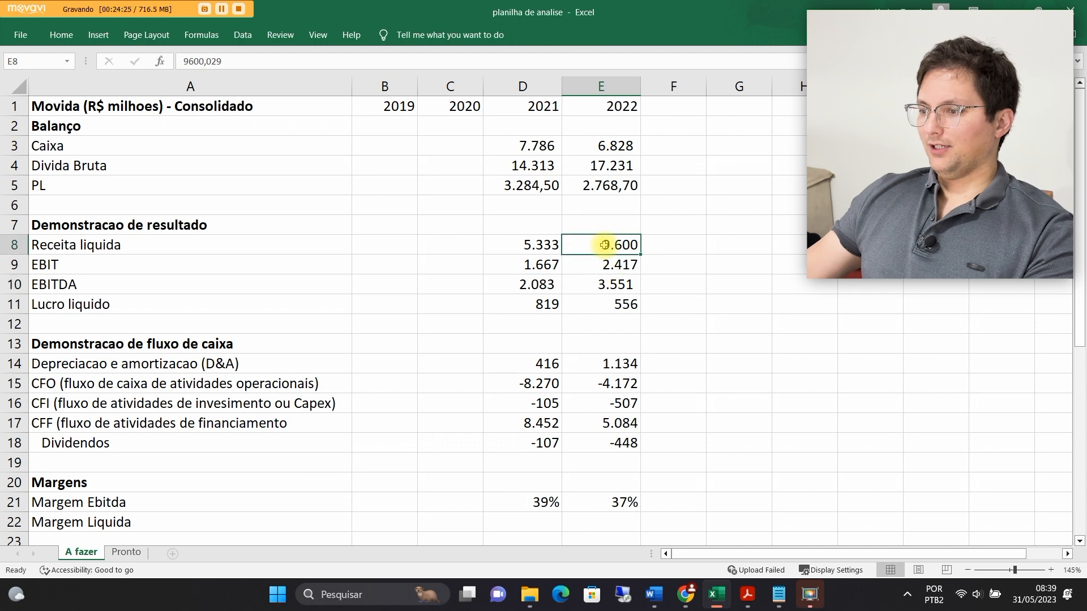
Lock the Receita liquida row in the 2022 Margem Ebitda formula, making it =E10/E$8
{"action": "left_click", "coordinate": [622, 501]}
{"action": "key", "text": "Left"}
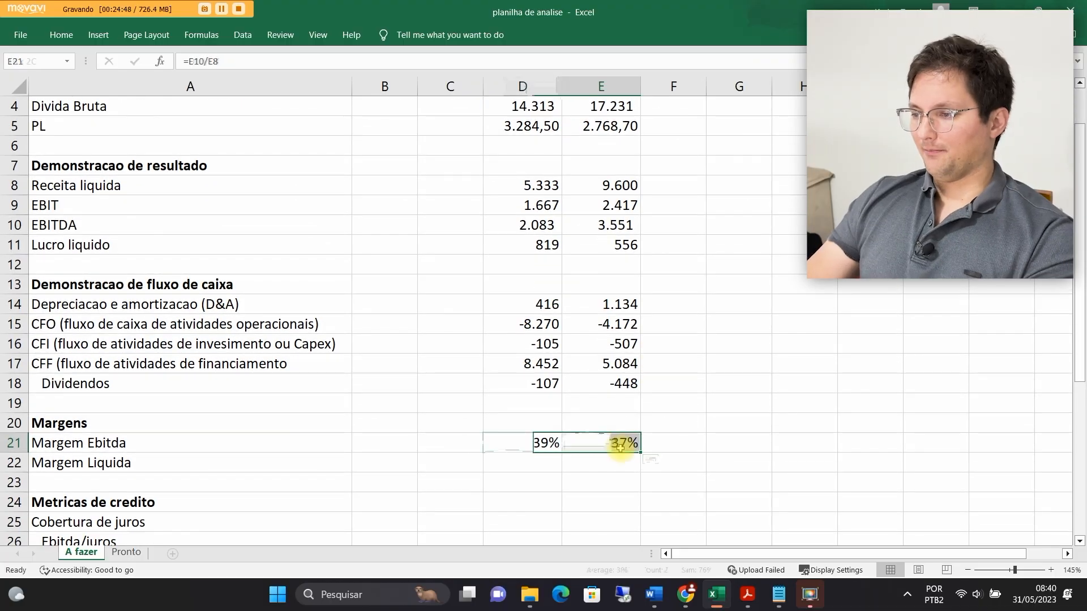
{"action": "double_click", "coordinate": [621, 444]}
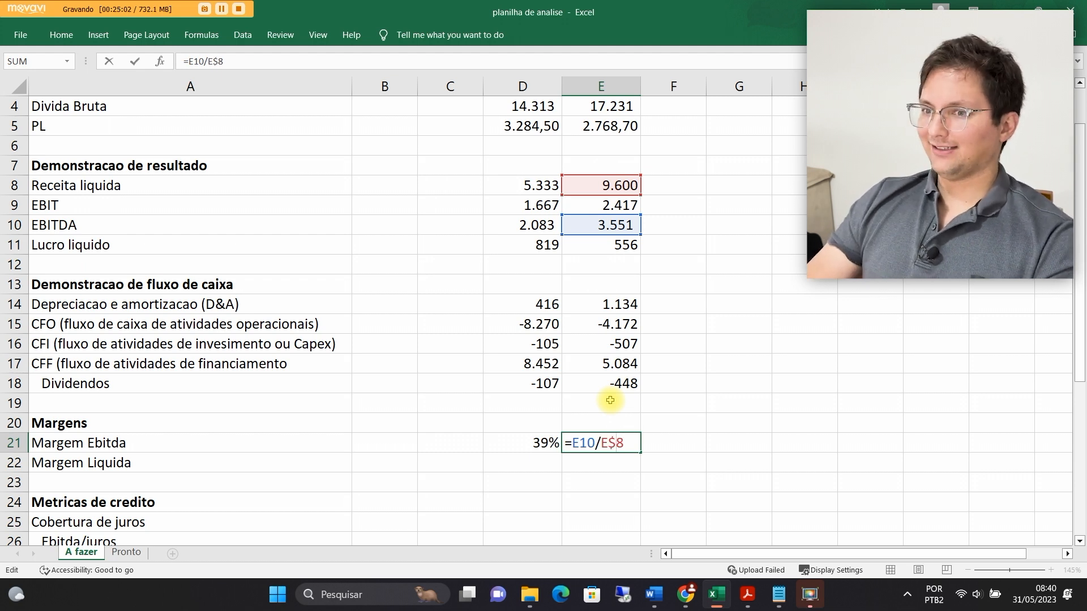
{"action": "key", "text": "ctrl+Return"}
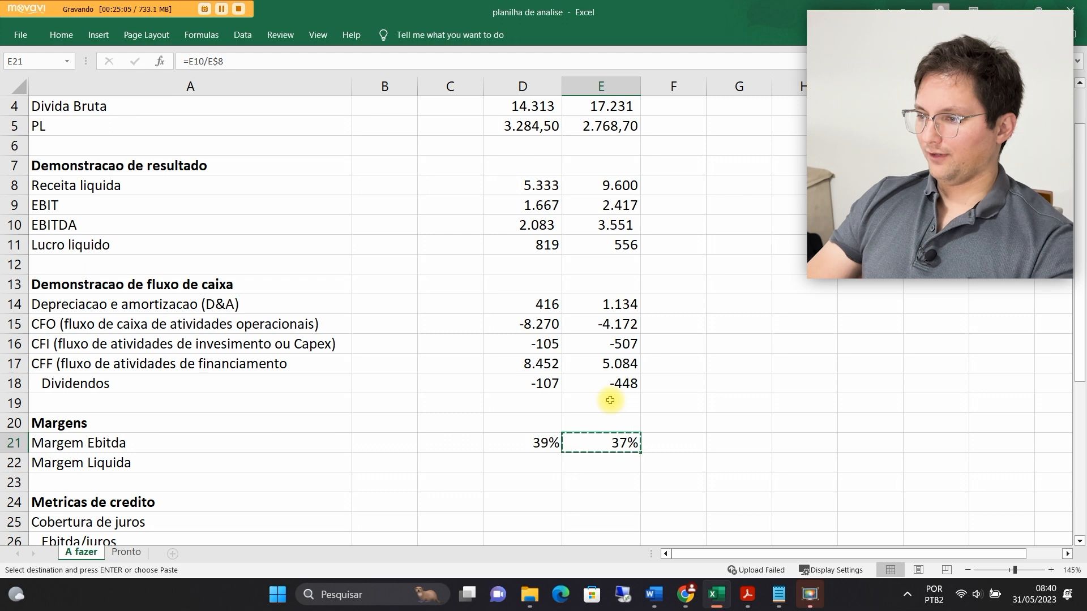
Fill in Margem Liquida for 2022 with =E11/E$8 and copy the formula to 2021
{"action": "key", "text": "F2"}
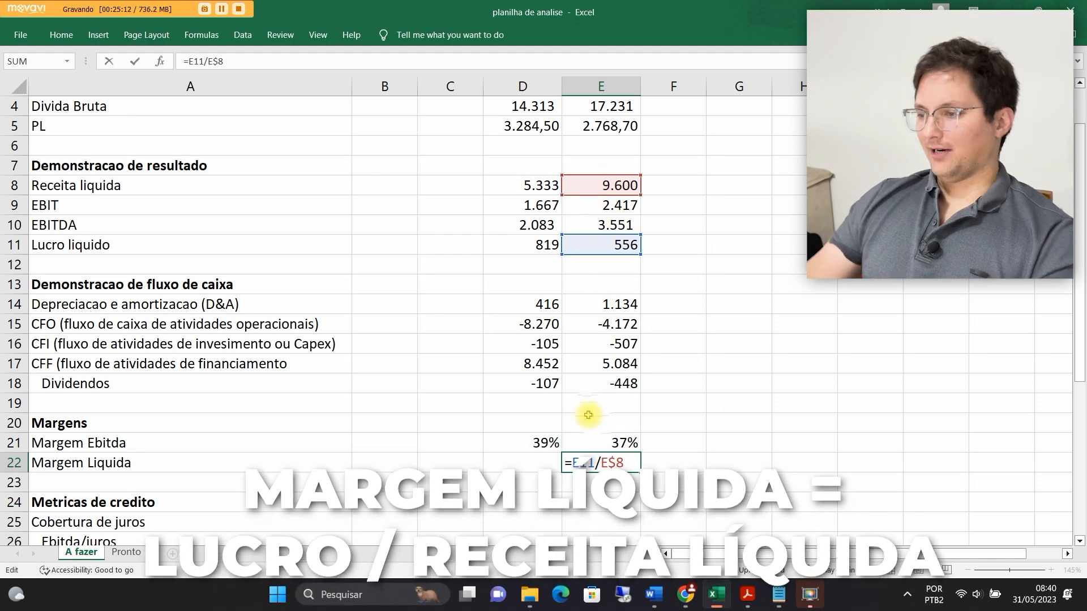
{"action": "key", "text": "ctrl+Return"}
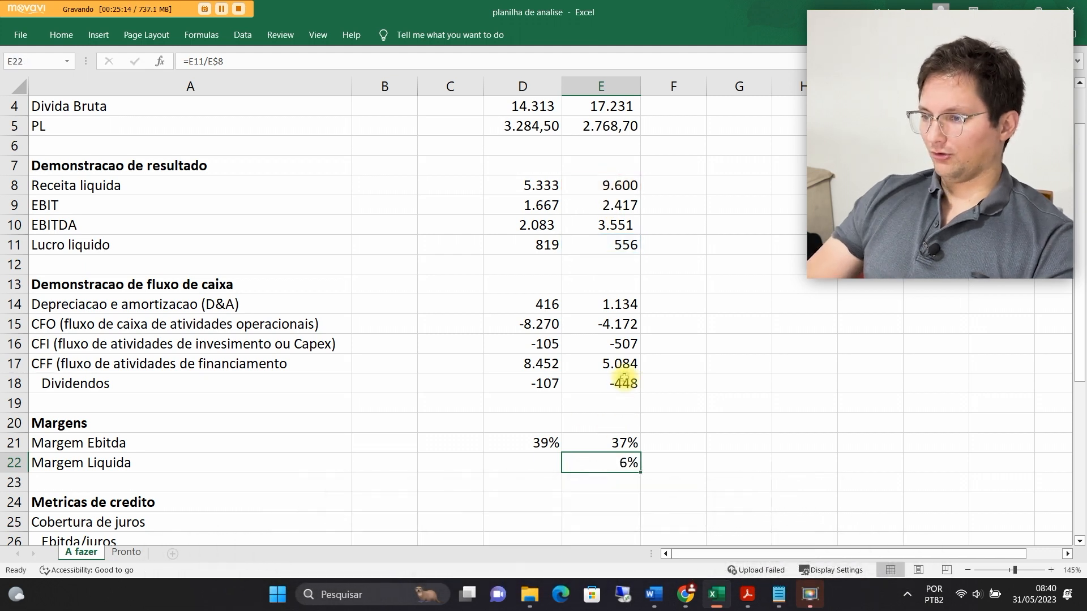
{"action": "key", "text": "ctrl+c"}
{"action": "key", "text": "Left"}
{"action": "key", "text": "ctrl+v"}
{"action": "scroll", "coordinate": [517, 317], "scroll_direction": "up", "scroll_amount": 1}
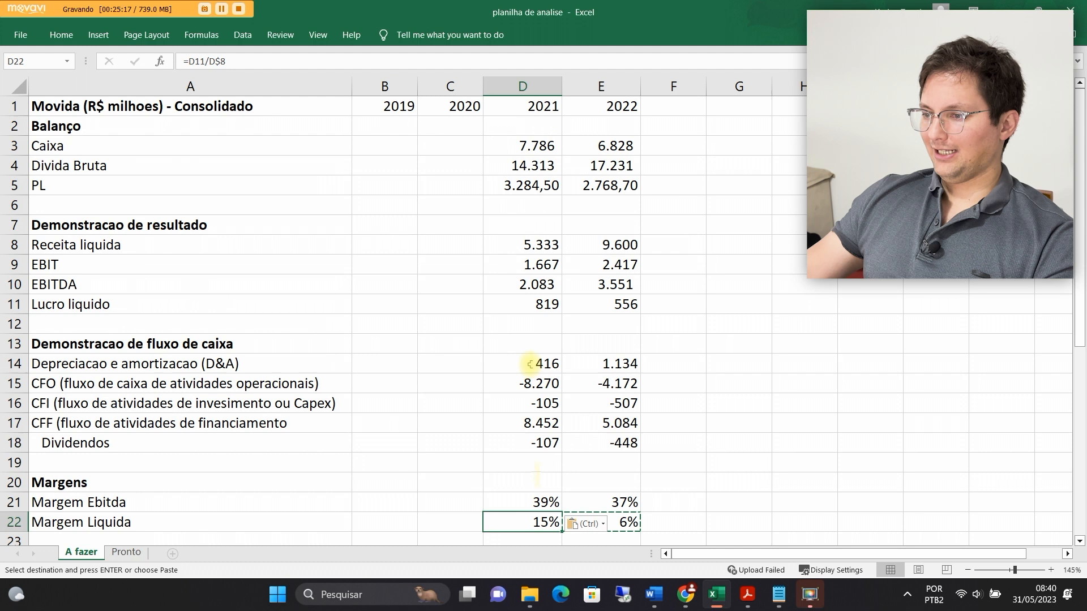
{"action": "scroll", "coordinate": [531, 459], "scroll_direction": "down", "scroll_amount": 1}
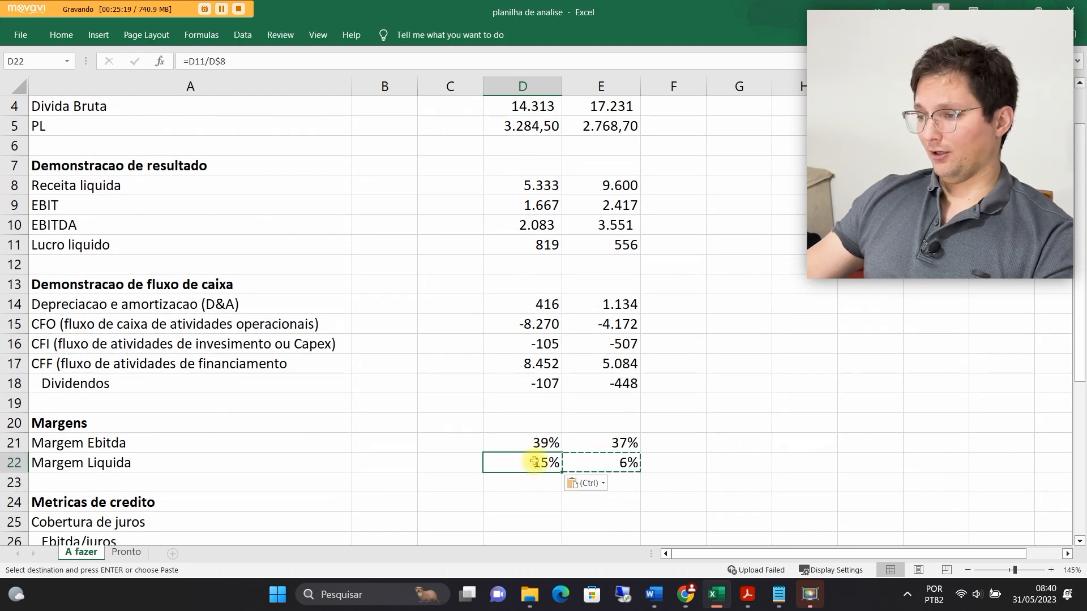
{"action": "key", "text": "Escape"}
Freeze the panes at cell B2 so the year header row and the account name column stay in view
{"action": "scroll", "coordinate": [534, 463], "scroll_direction": "up", "scroll_amount": 1}
{"action": "left_click", "coordinate": [400, 229]}
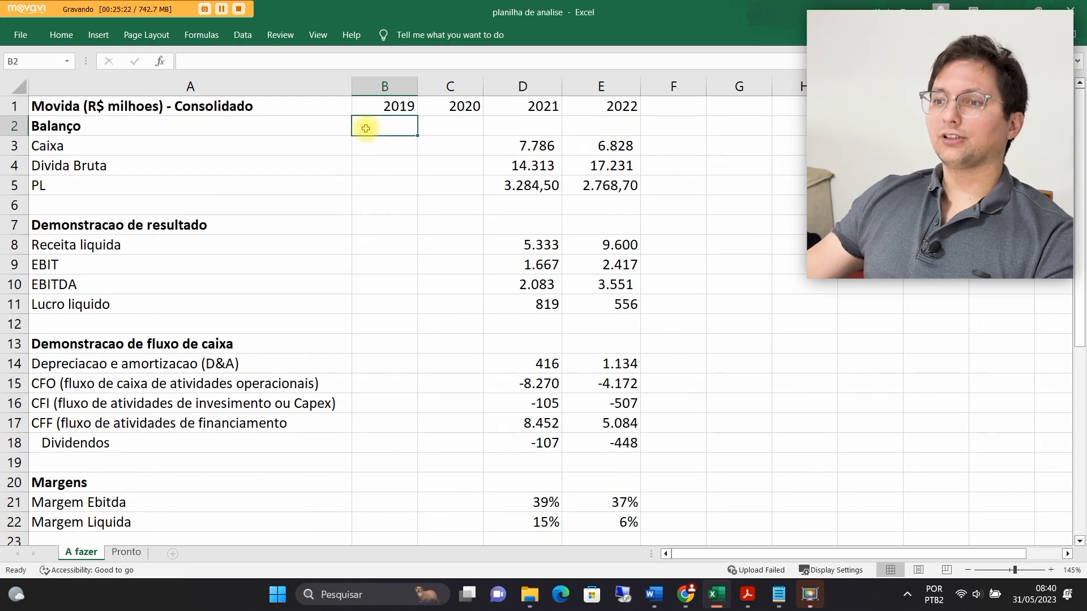
{"action": "left_click", "coordinate": [322, 38]}
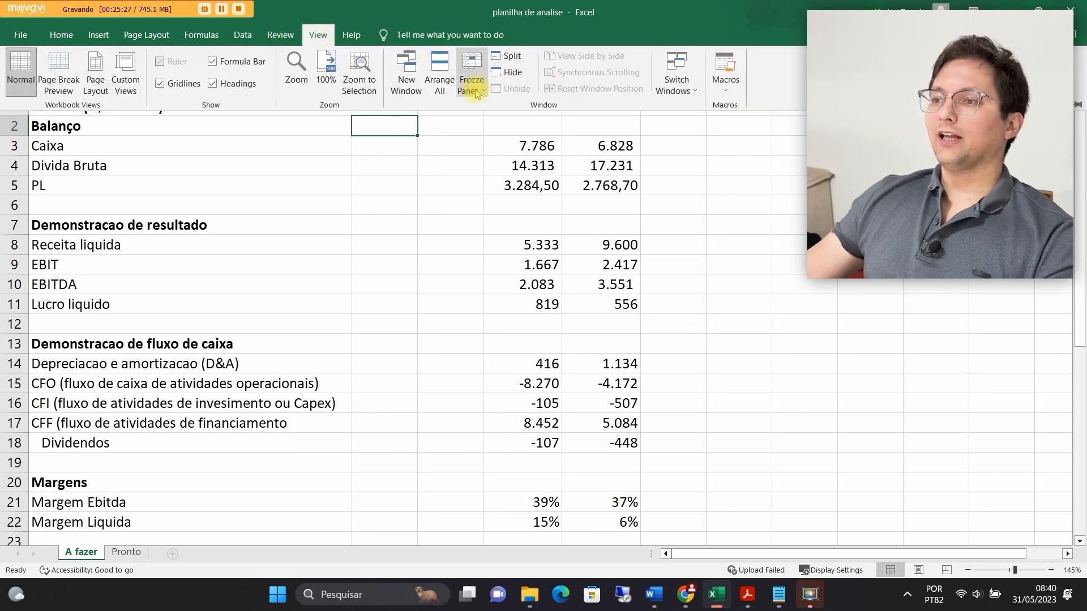
{"action": "left_click", "coordinate": [476, 97]}
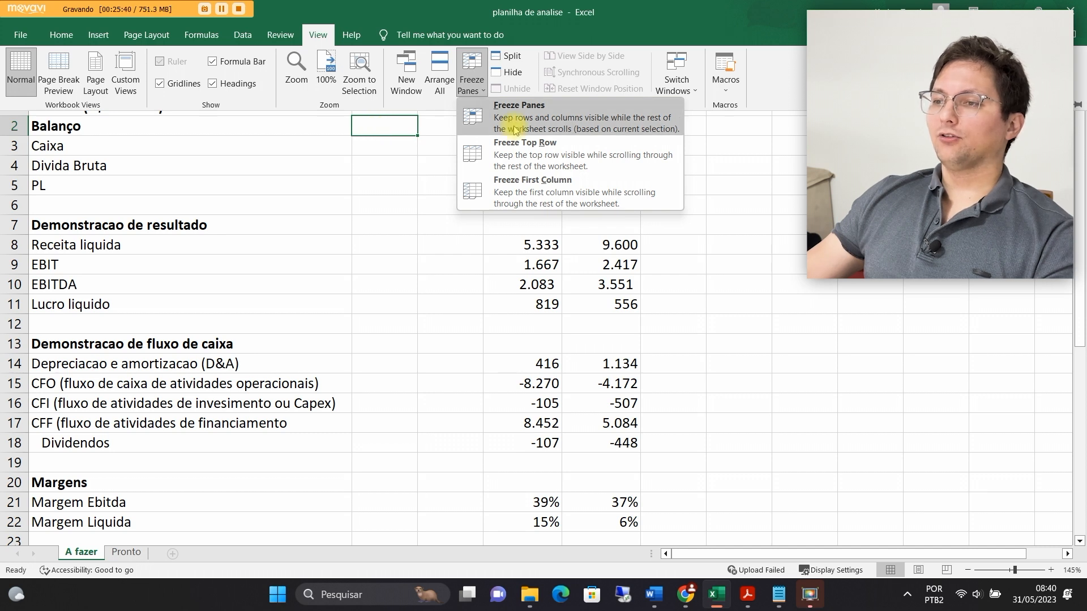
{"action": "left_click", "coordinate": [482, 122]}
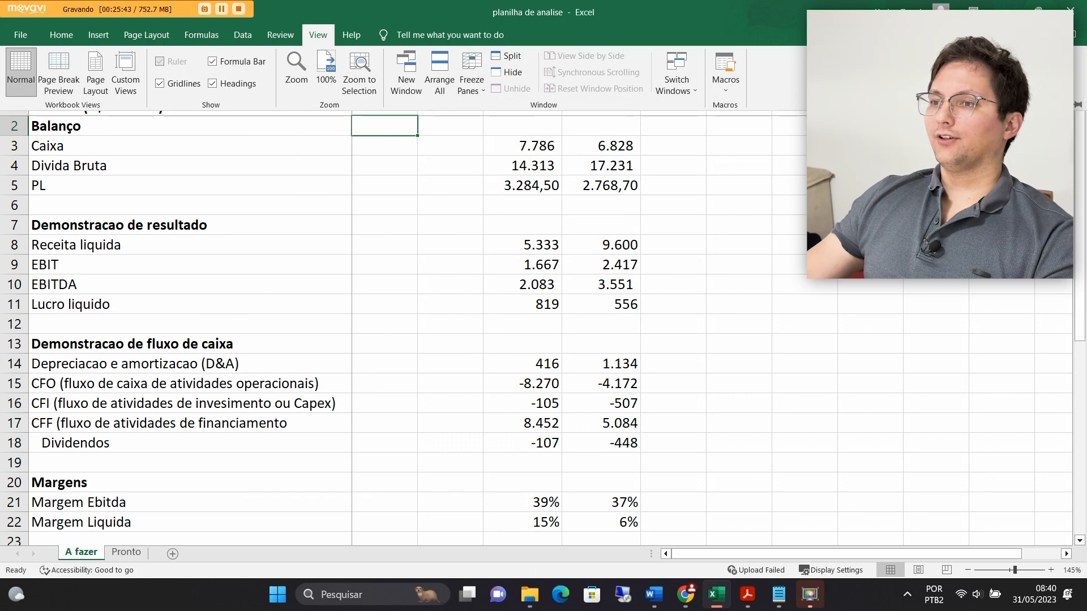
{"action": "left_click", "coordinate": [316, 44]}
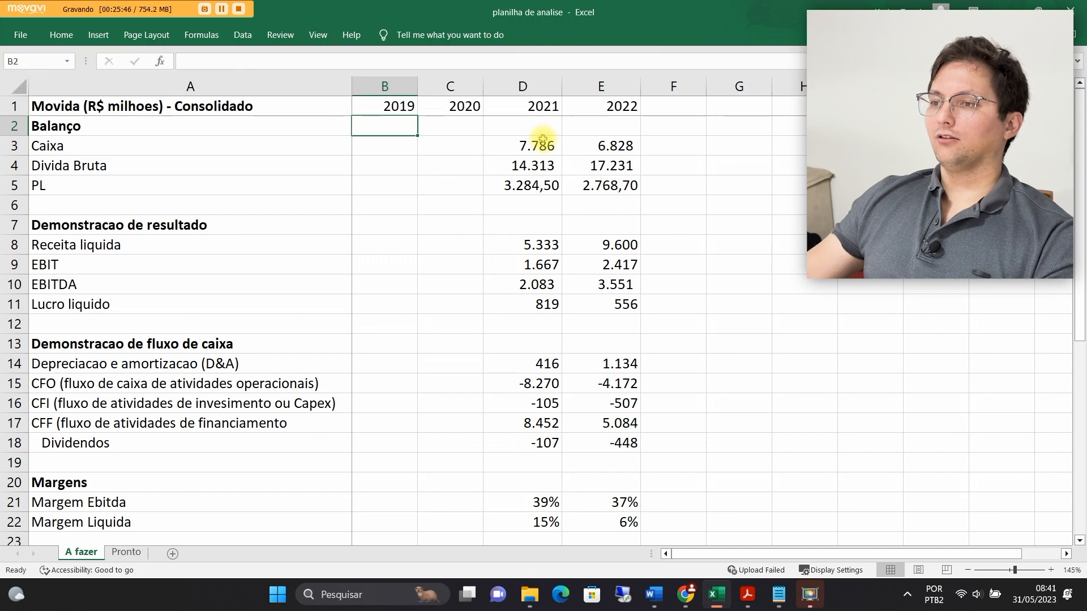
{"action": "scroll", "coordinate": [404, 146], "scroll_direction": "down", "scroll_amount": 3}
{"action": "scroll", "coordinate": [410, 240], "scroll_direction": "up", "scroll_amount": 3}
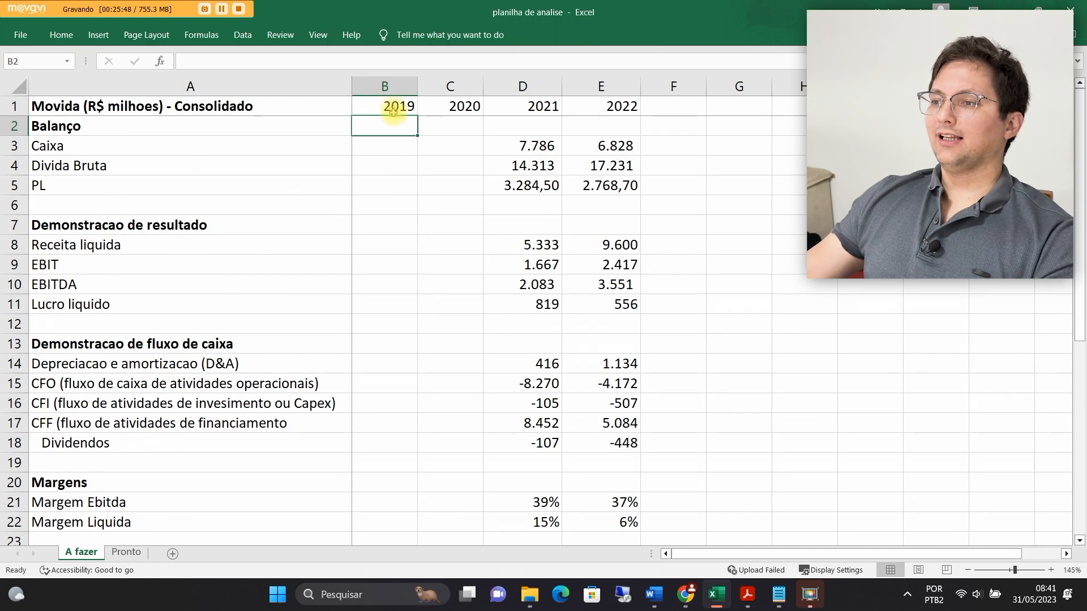
Examine the Margem Ebitda and Margem Liquida values for 2021 and 2022
{"action": "scroll", "coordinate": [408, 300], "scroll_direction": "down", "scroll_amount": 5}
{"action": "scroll", "coordinate": [424, 348], "scroll_direction": "up", "scroll_amount": 1}
{"action": "left_click", "coordinate": [522, 265]}
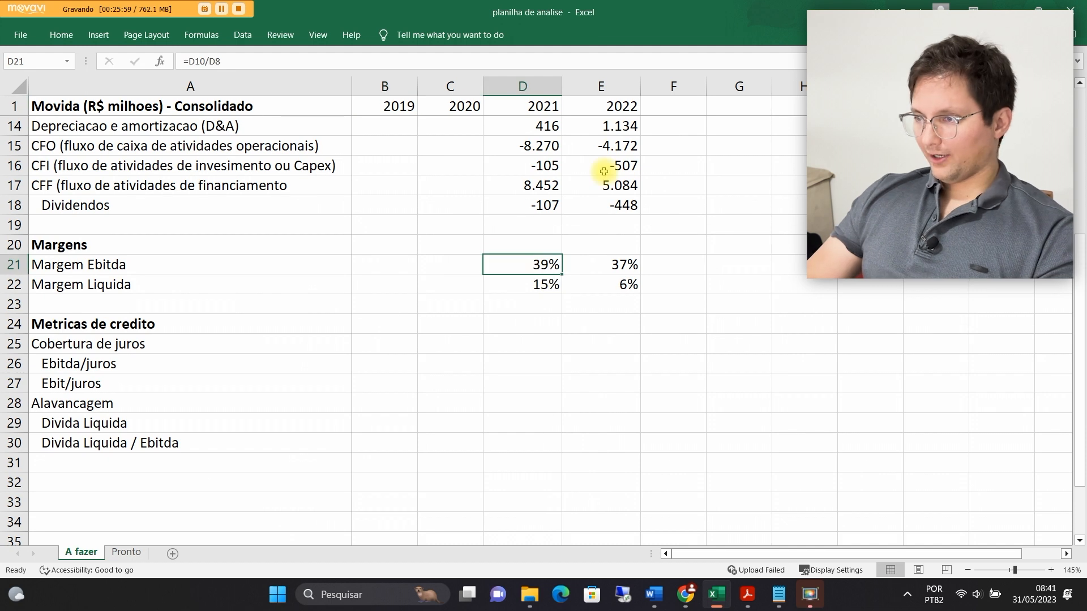
{"action": "key", "text": "shift+Right"}
{"action": "key", "text": "shift+Down"}
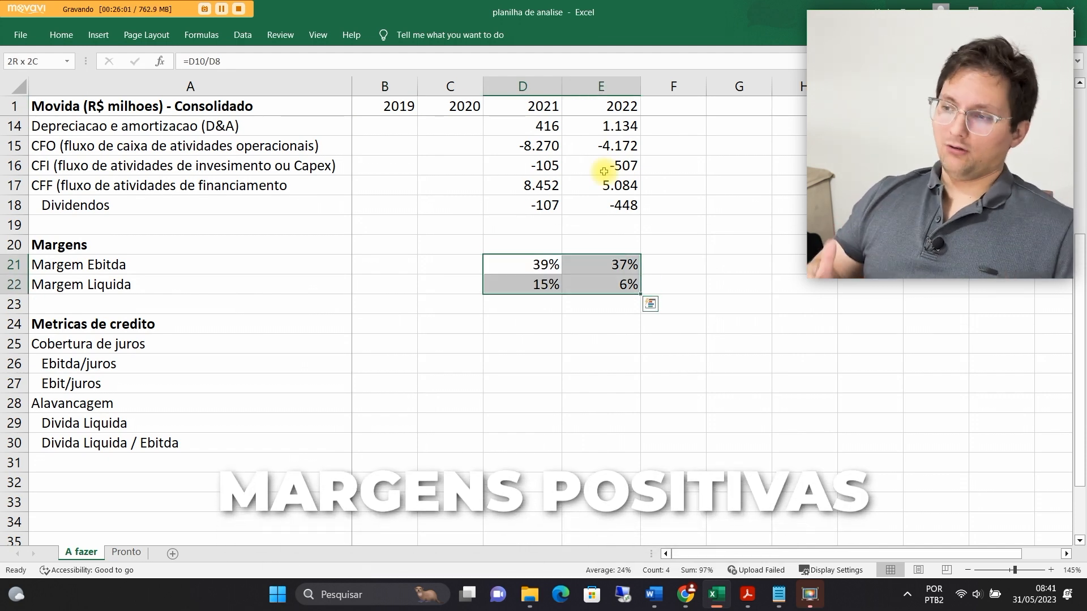
{"action": "key", "text": "Up"}
{"action": "key", "text": "Down"}
{"action": "key", "text": "ctrl+c"}
{"action": "key", "text": "Down"}
{"action": "key", "text": "shift+Right"}
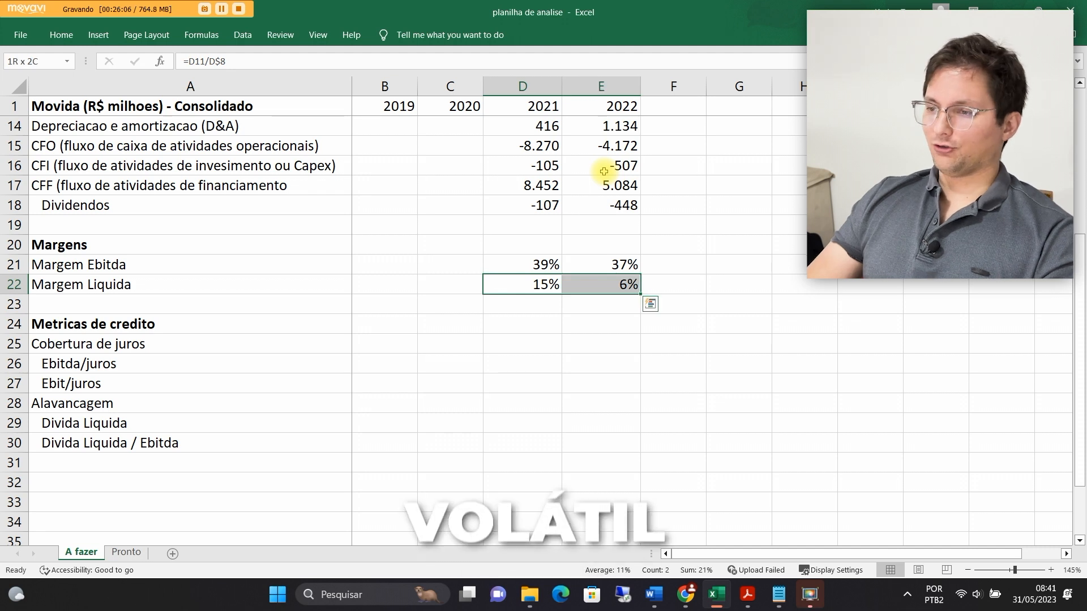
Compare Margem Ebitda between 2021 and 2022, along with both margin rows across the year columns
{"action": "key", "text": "Up"}
{"action": "key", "text": "shift+Right"}
{"action": "key", "text": "ctrl+v"}
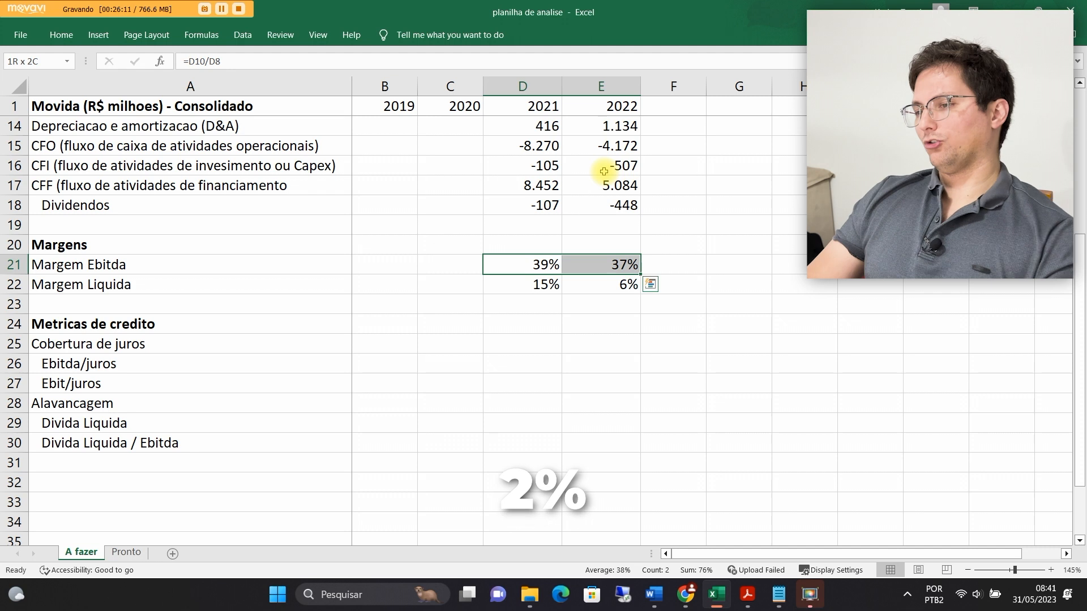
{"action": "key", "text": "shift+Left"}
{"action": "key", "text": "Right"}
{"action": "key", "text": "shift+Left"}
{"action": "key", "text": "shift+Left"}
{"action": "key", "text": "shift+Left"}
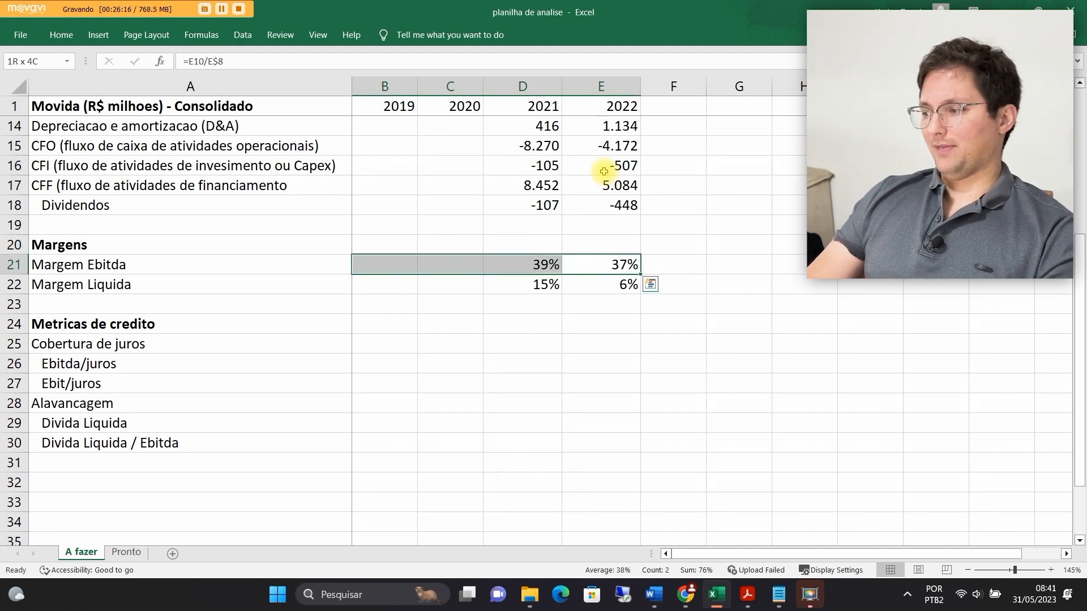
{"action": "key", "text": "shift+Down"}
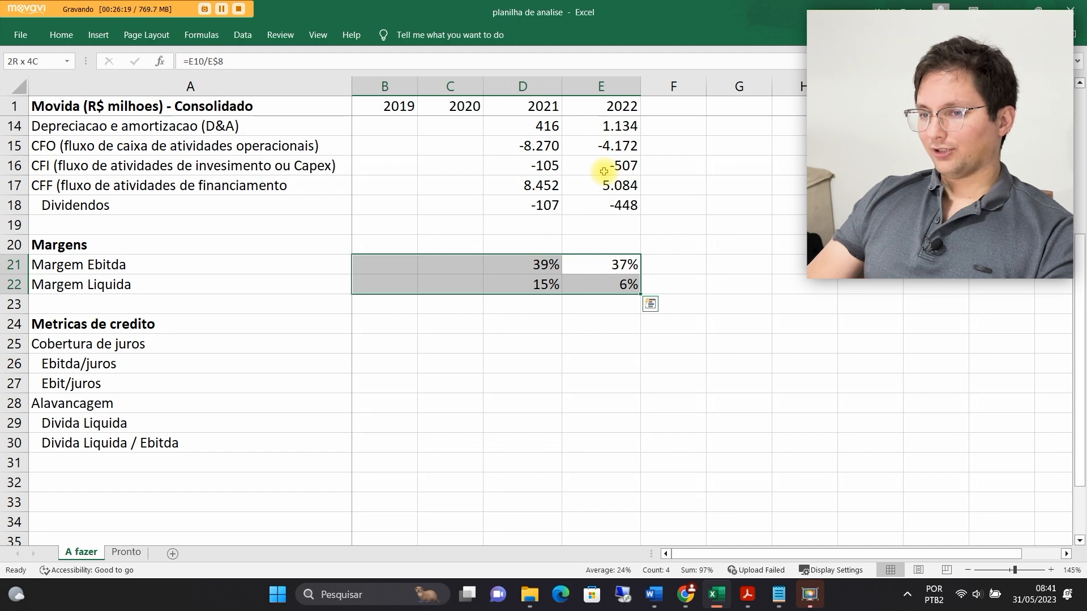
Calculate Divida Liquida for 2022 as Divida Bruta minus Caixa with =E4-E3 and copy the formula to 2021
{"action": "key", "text": "Down"}
{"action": "key", "text": "Down"}
{"action": "key", "text": "Down"}
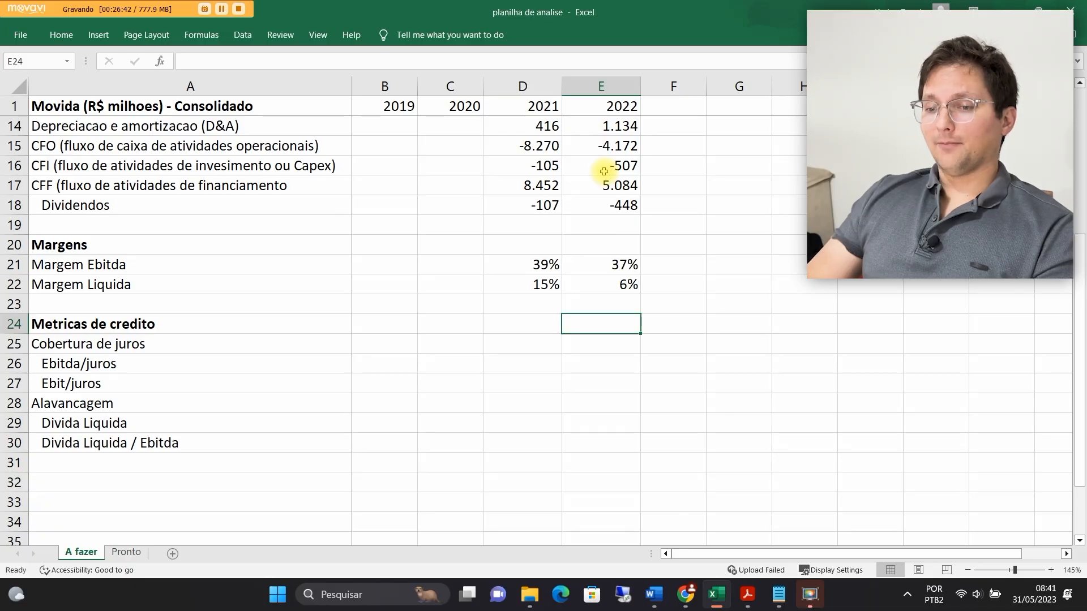
{"action": "key", "text": "Down"}
{"action": "key", "text": "Down"}
{"action": "key", "text": "Down"}
{"action": "key", "text": "Down"}
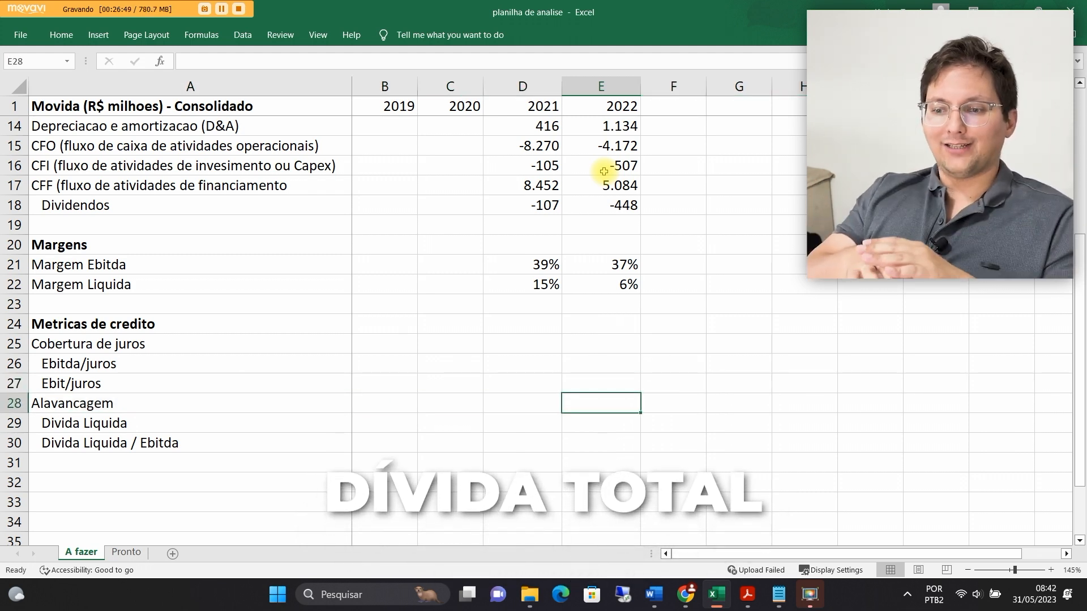
{"action": "key", "text": "Down"}
{"action": "type", "text": "="}
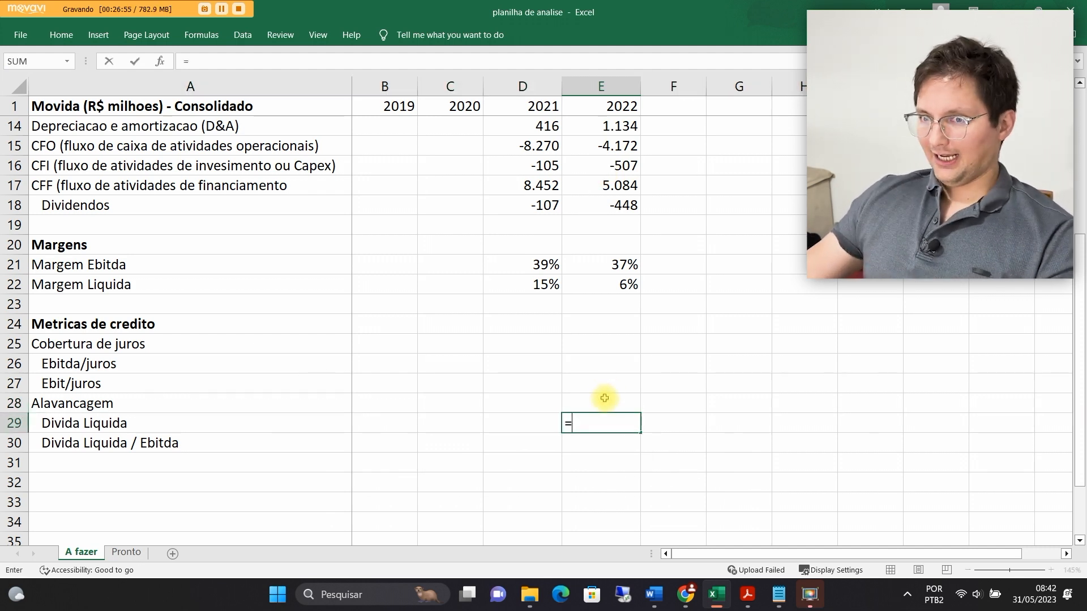
{"action": "scroll", "coordinate": [604, 398], "scroll_direction": "up", "scroll_amount": 4}
{"action": "left_click", "coordinate": [604, 165]}
{"action": "type", "text": "-"}
{"action": "left_click", "coordinate": [609, 146]}
{"action": "key", "text": "Return"}
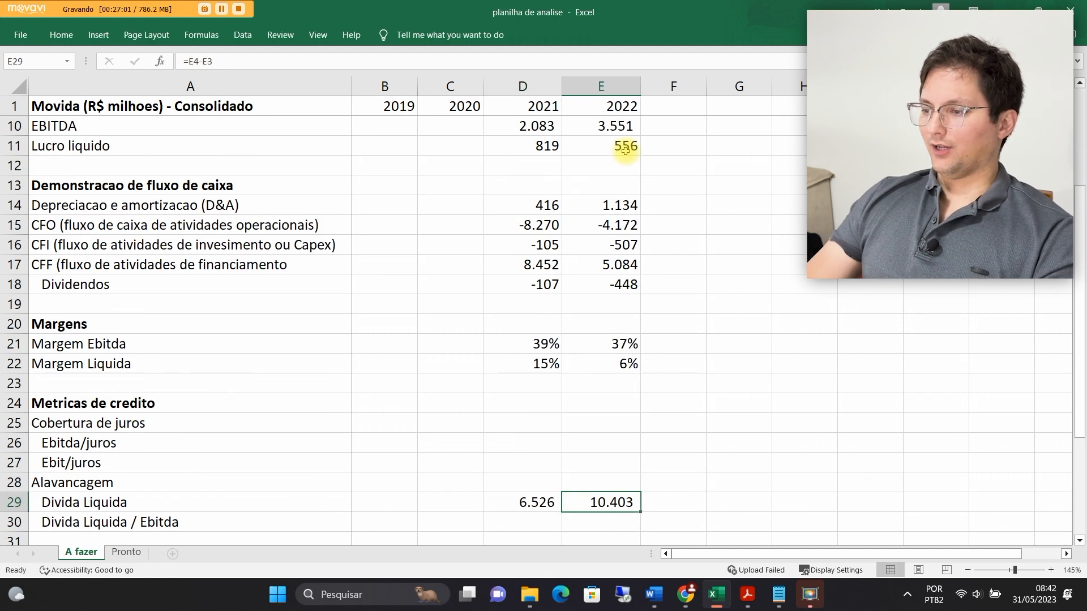
{"action": "key", "text": "Left"}
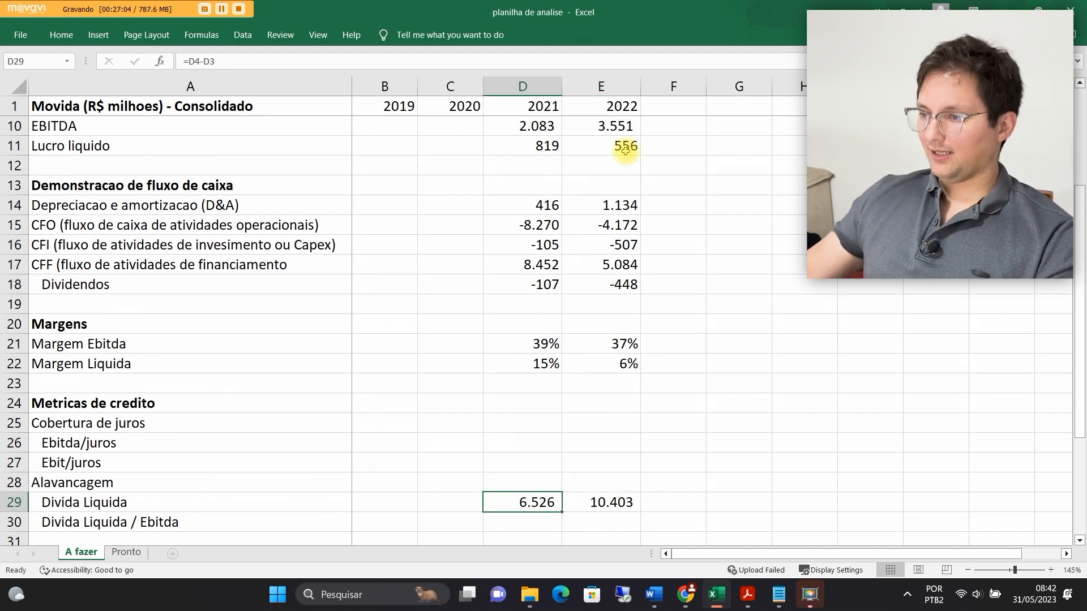
Calculate Divida Liquida / Ebitda for 2022 with the formula =E29/E10
{"action": "scroll", "coordinate": [646, 271], "scroll_direction": "down", "scroll_amount": 2}
{"action": "key", "text": "Right"}
{"action": "key", "text": "Down"}
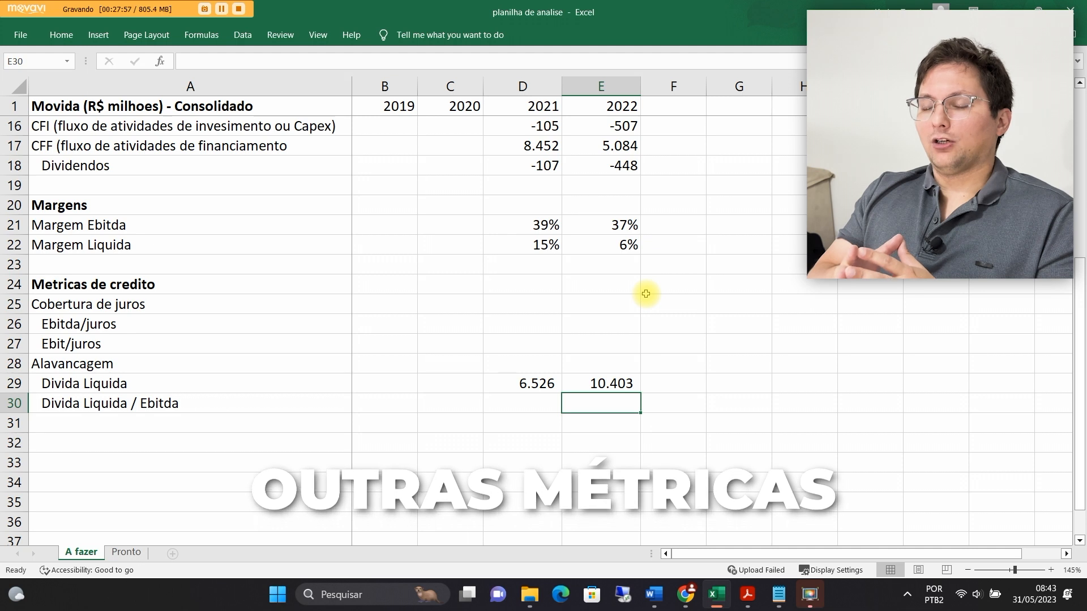
{"action": "type", "text": "="}
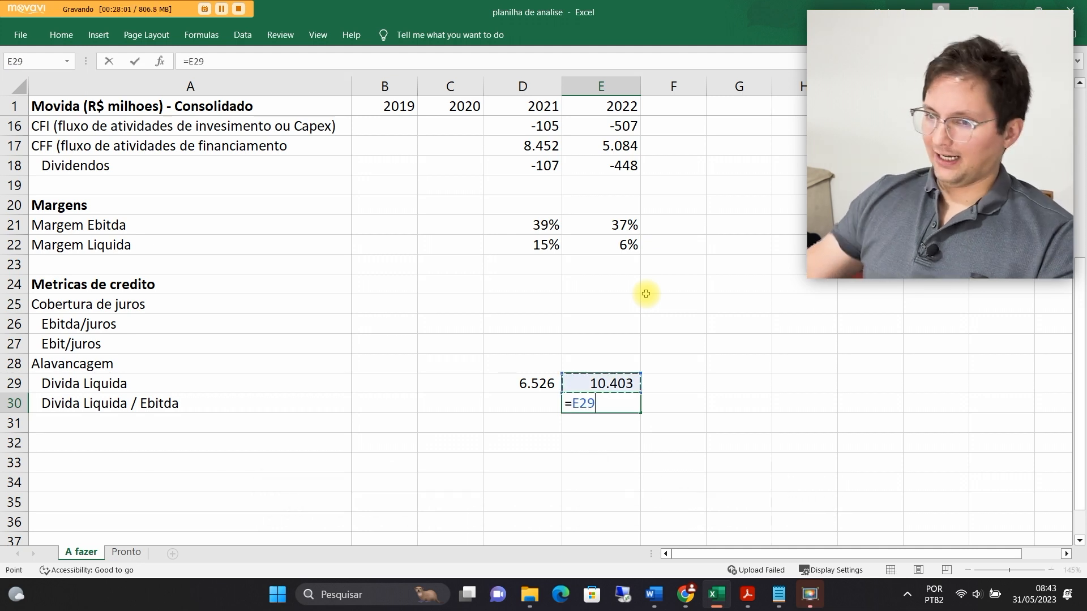
{"action": "scroll", "coordinate": [646, 294], "scroll_direction": "up", "scroll_amount": 3}
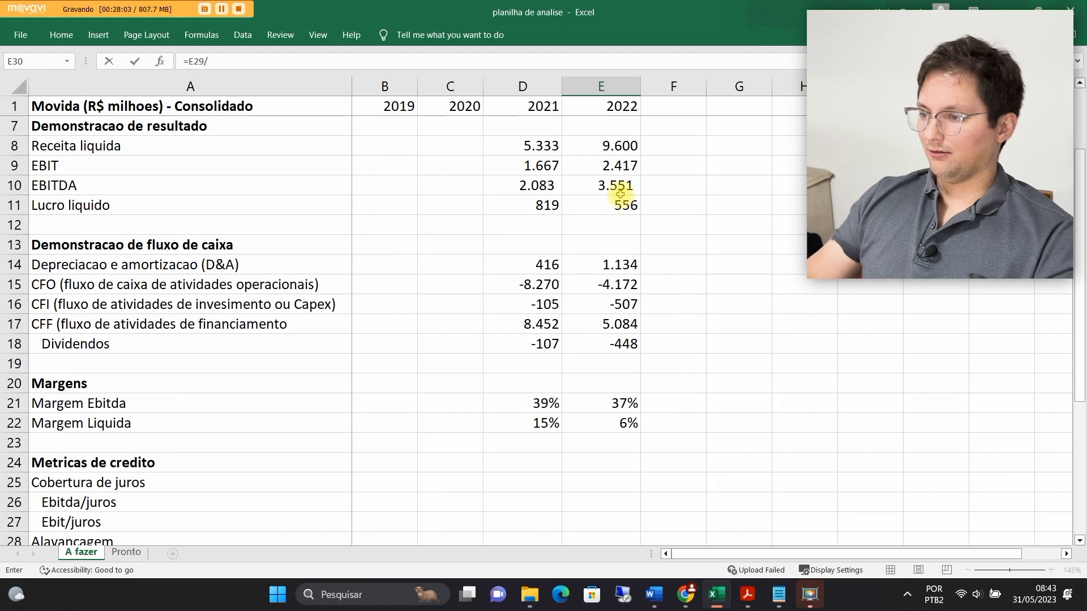
{"action": "key", "text": "ctrl+Return"}
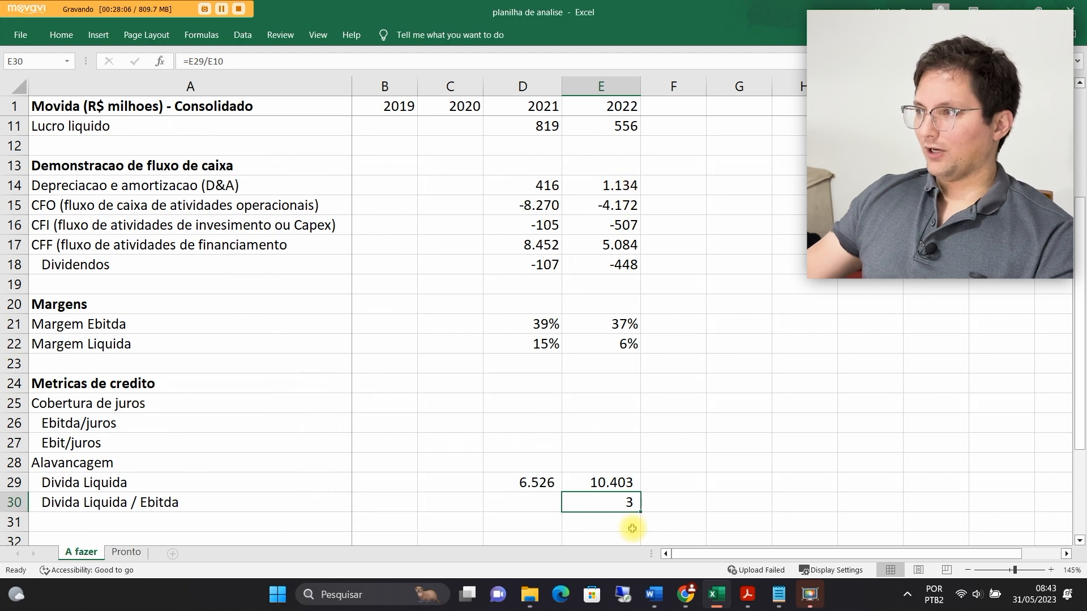
Show the 2022 Divida Liquida / Ebitda ratio with one decimal place and copy it to 2021
{"action": "left_click", "coordinate": [99, 36]}
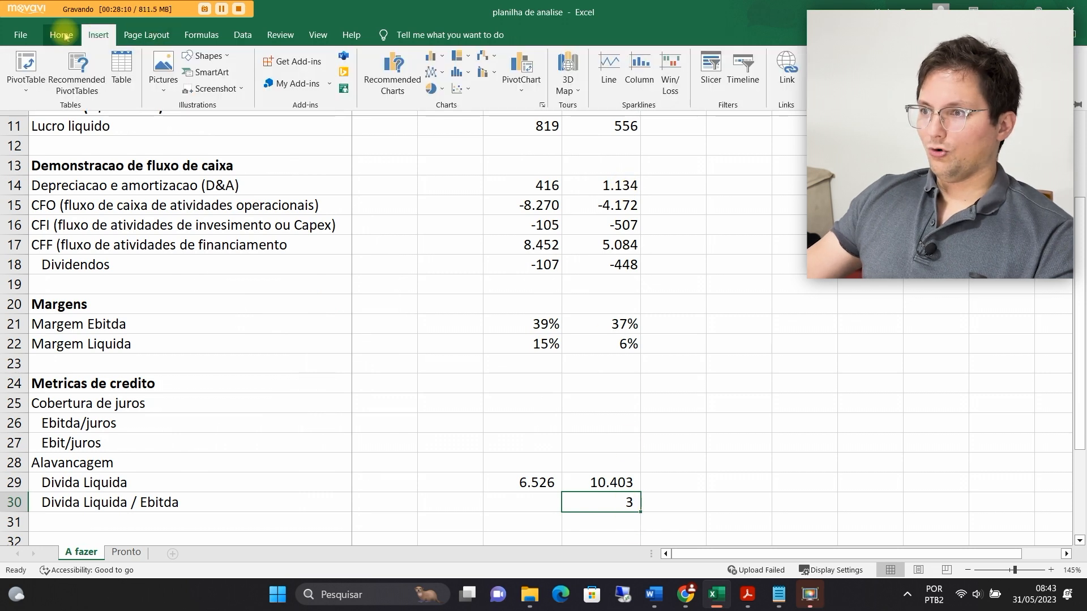
{"action": "left_click", "coordinate": [62, 35]}
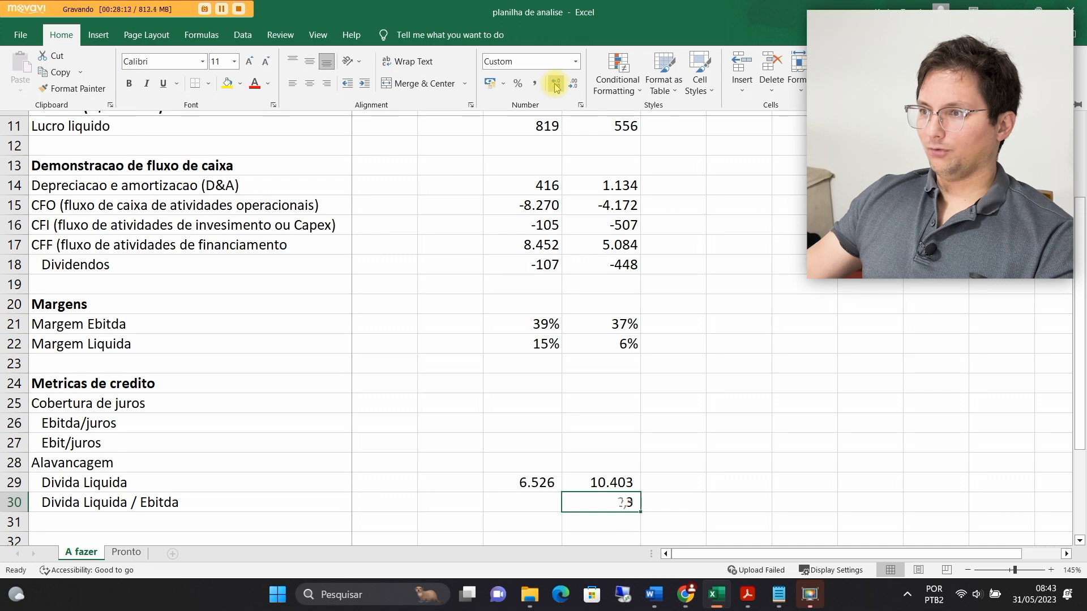
{"action": "left_click", "coordinate": [633, 476]}
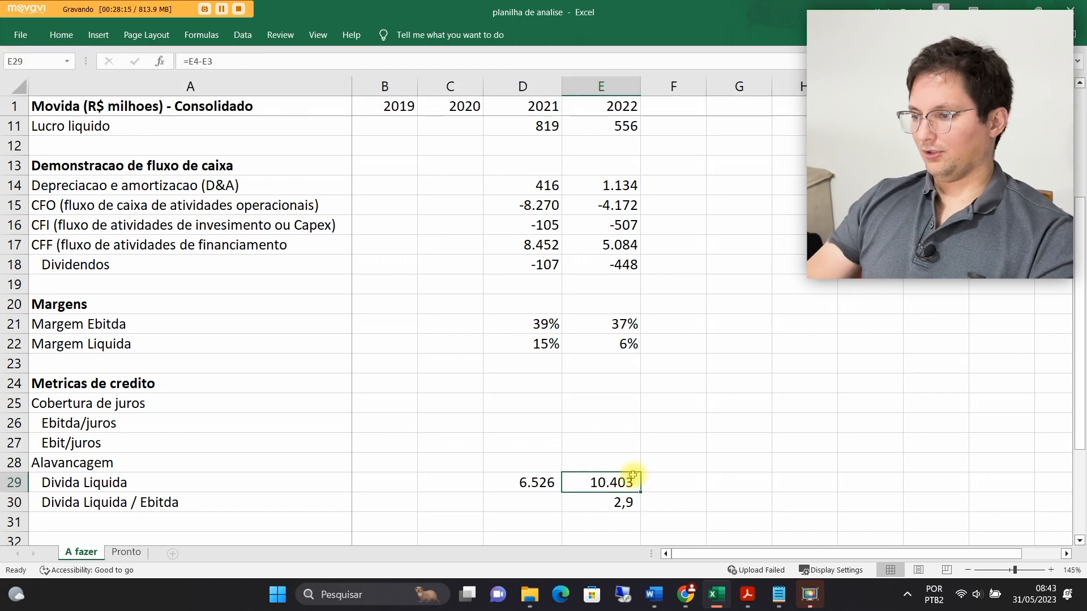
{"action": "key", "text": "ctrl+c"}
{"action": "key", "text": "Left"}
{"action": "key", "text": "ctrl+v"}
{"action": "key", "text": "Escape"}
{"action": "key", "text": "Right"}
{"action": "key", "text": "Up"}
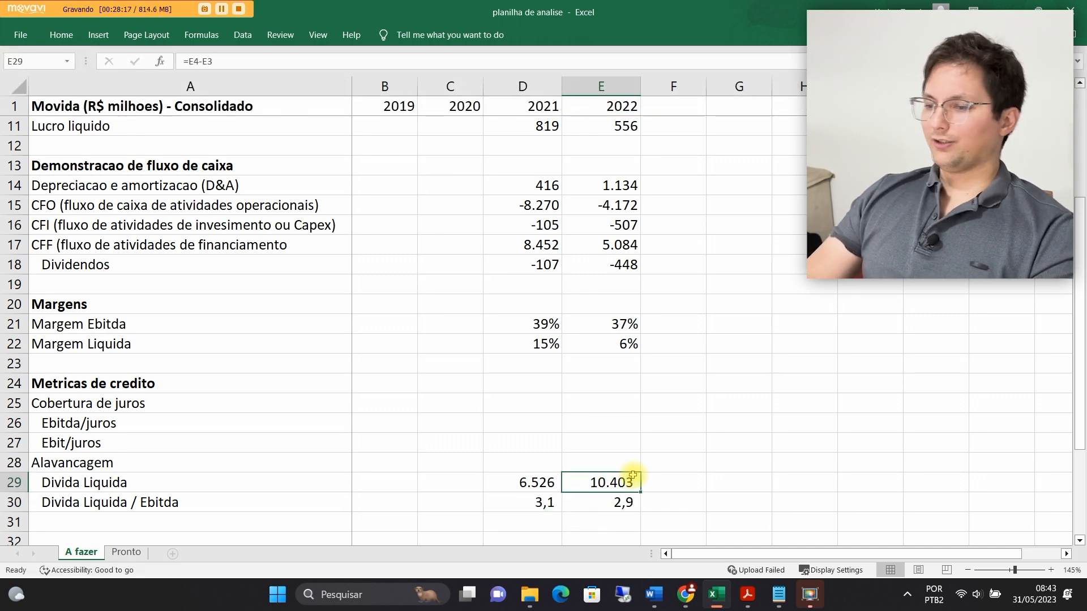
{"action": "key", "text": "Left"}
{"action": "key", "text": "Down"}
{"action": "key", "text": "shift+Right"}
{"action": "key", "text": "Up"}
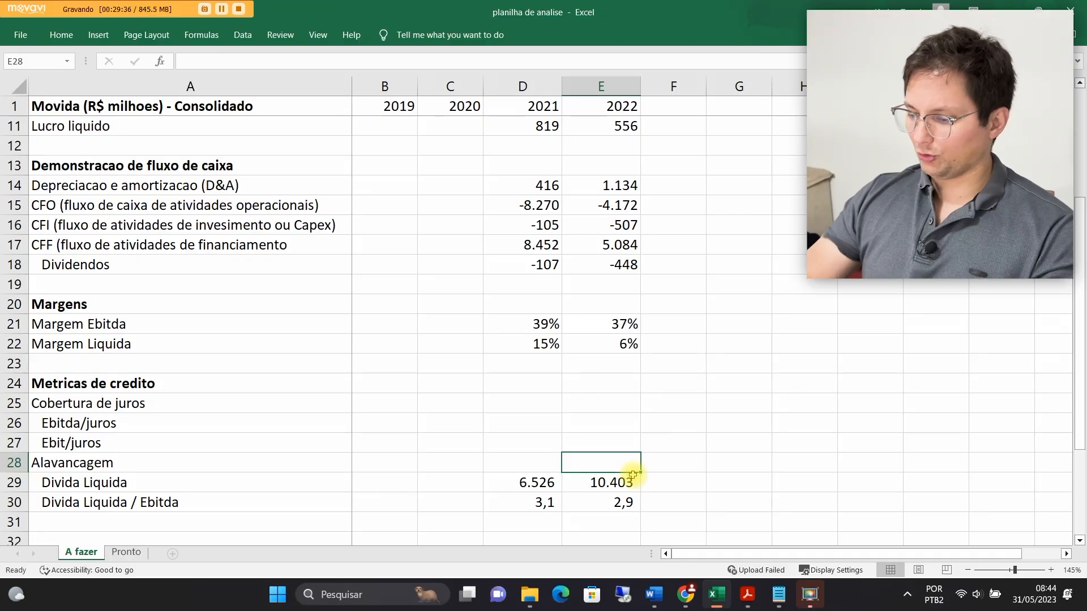
{"action": "scroll", "coordinate": [598, 344], "scroll_direction": "up", "scroll_amount": 3}
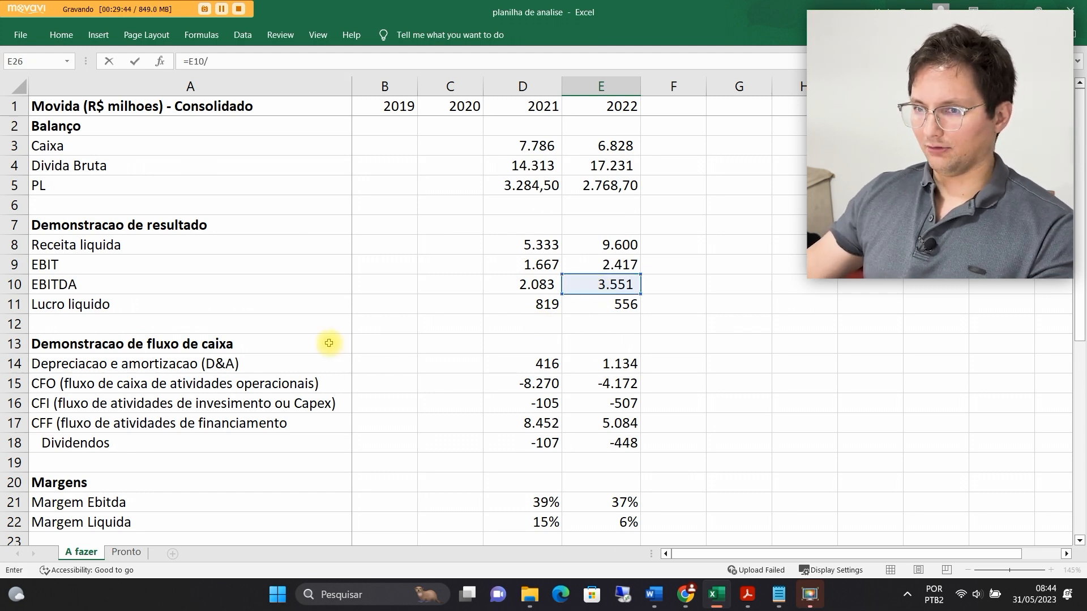
{"action": "scroll", "coordinate": [329, 343], "scroll_direction": "down", "scroll_amount": 2}
{"action": "scroll", "coordinate": [352, 339], "scroll_direction": "up", "scroll_amount": 2}
{"action": "key", "text": "Escape"}
Insert a row above Lucro liquido and label it "Resultado financeiro liquido"
{"action": "left_click", "coordinate": [143, 300]}
{"action": "key", "text": "shift+space"}
{"action": "key", "text": "ctrl+plus"}
{"action": "key", "text": "Up"}
{"action": "key", "text": "Down"}
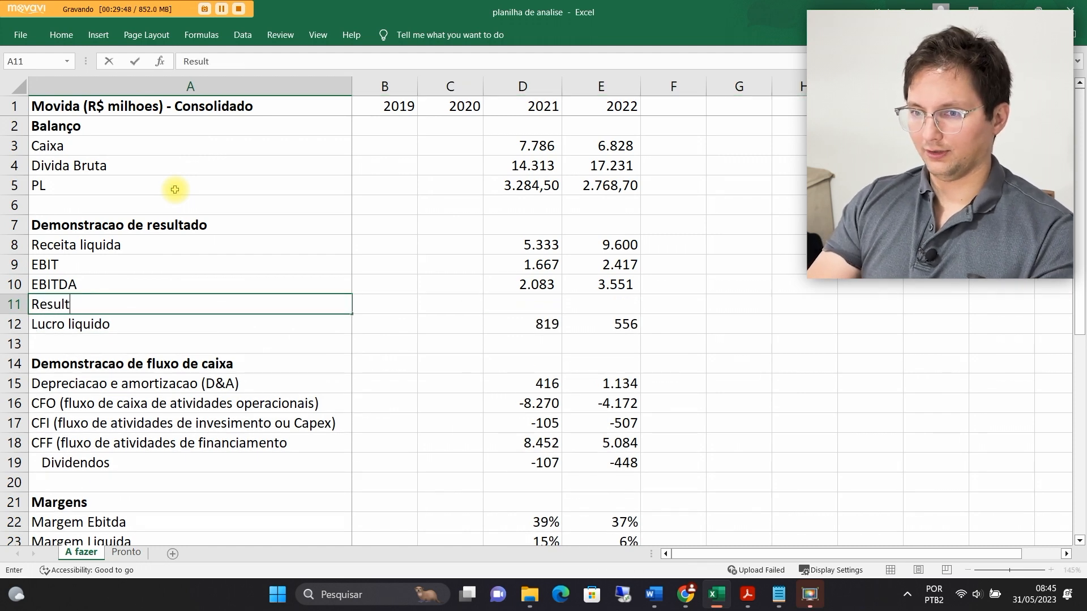
{"action": "type", "text": "Resultado financeiro liquido"}
{"action": "key", "text": "Return"}
Fill in Resultado financeiro liquido with -1.701 for 2022 and -484,966 for 2021, taken from the consolidated Resultado Financeiro line of the DFP in the browser
{"action": "key", "text": "Up"}
{"action": "key", "text": "Right"}
{"action": "key", "text": "Right"}
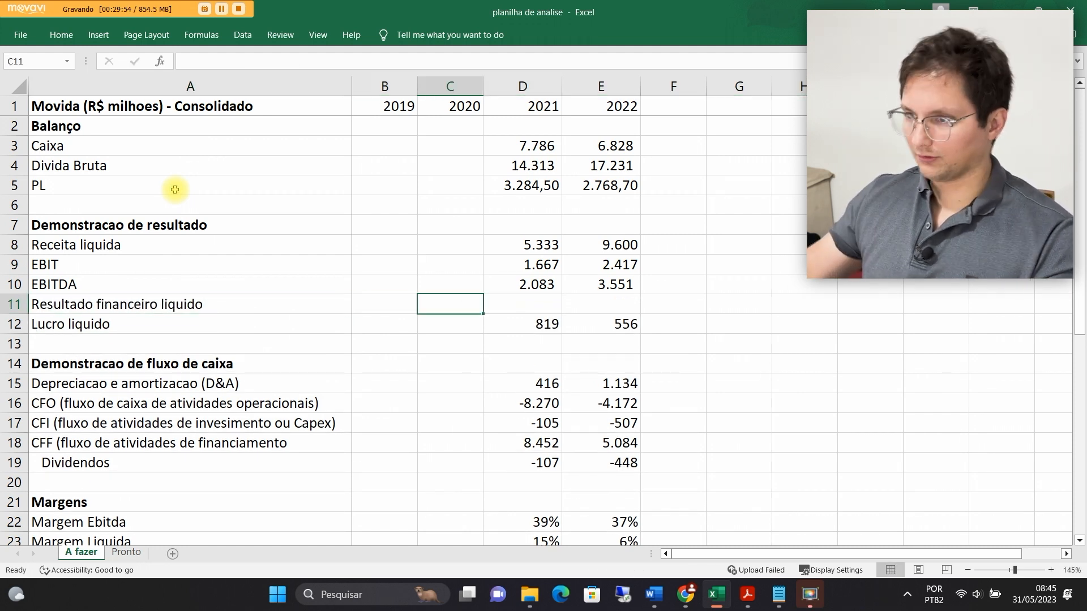
{"action": "key", "text": "Right"}
{"action": "key", "text": "Right"}
{"action": "key", "text": "alt+Tab"}
{"action": "scroll", "coordinate": [528, 375], "scroll_direction": "up", "scroll_amount": 20}
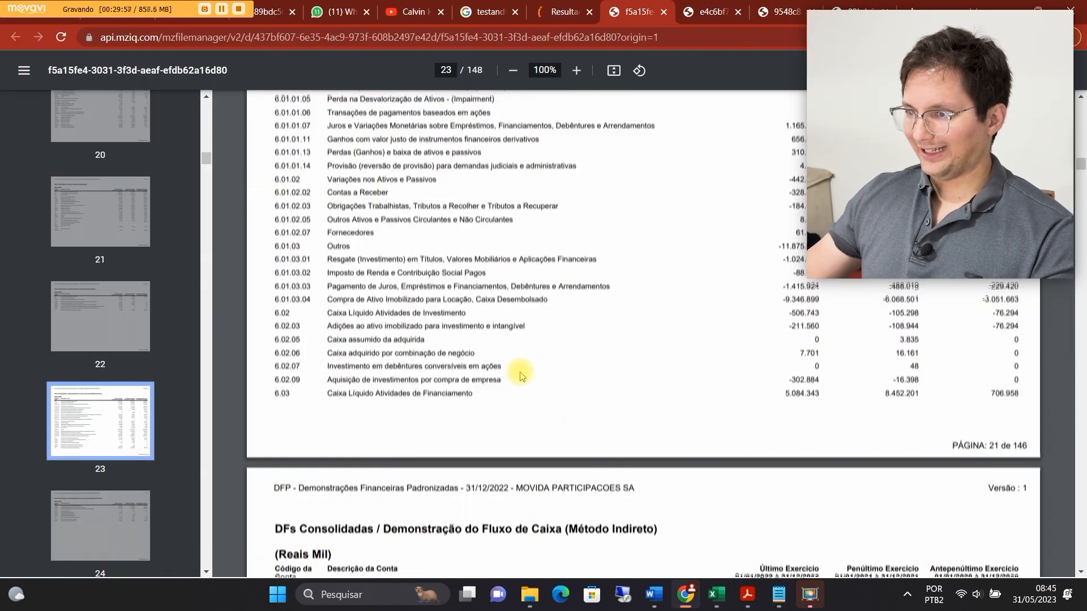
{"action": "scroll", "coordinate": [509, 393], "scroll_direction": "up", "scroll_amount": 10}
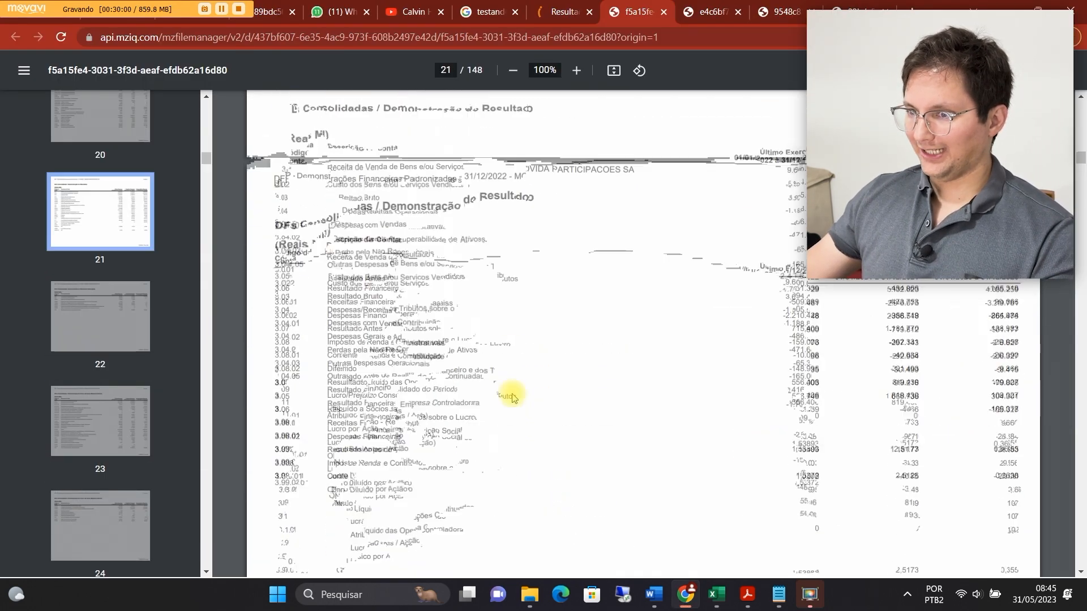
{"action": "left_click_drag", "start_coordinate": [316, 232], "coordinate": [521, 234]}
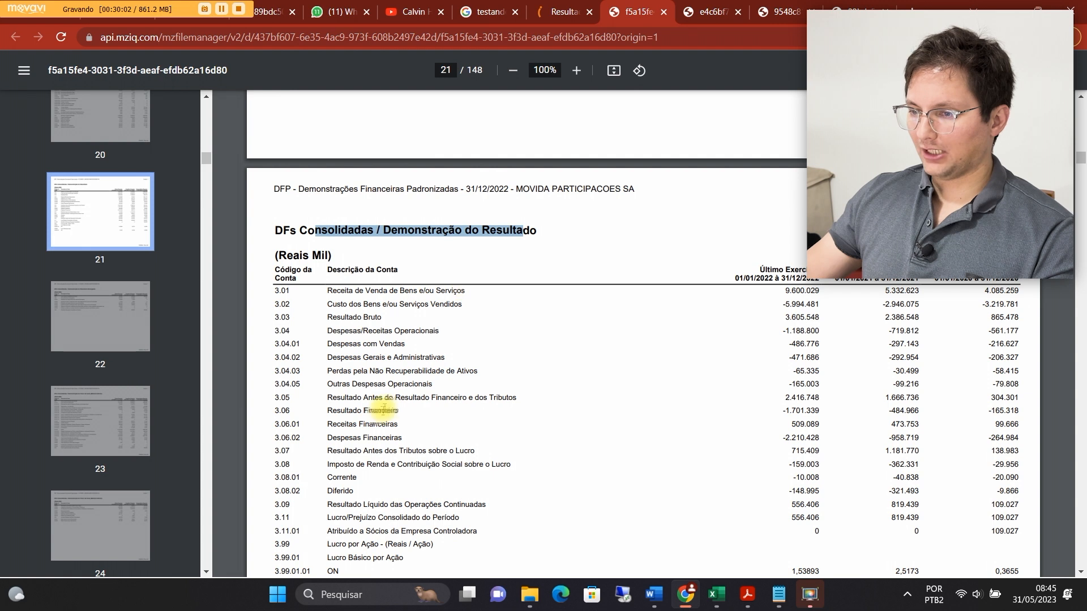
{"action": "left_click_drag", "start_coordinate": [333, 410], "coordinate": [426, 410]}
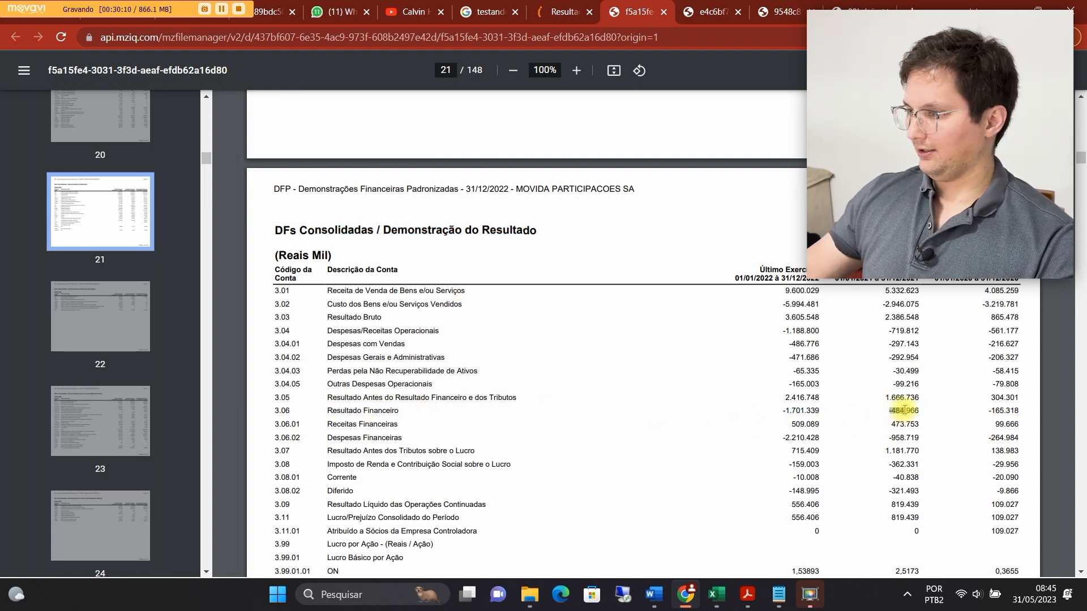
{"action": "key", "text": "alt+Tab"}
Calculate Ebitda/juros for 2022 as a positive ratio of EBITDA to Resultado financeiro liquido with =-E10/E11
{"action": "scroll", "coordinate": [647, 358], "scroll_direction": "down", "scroll_amount": 3}
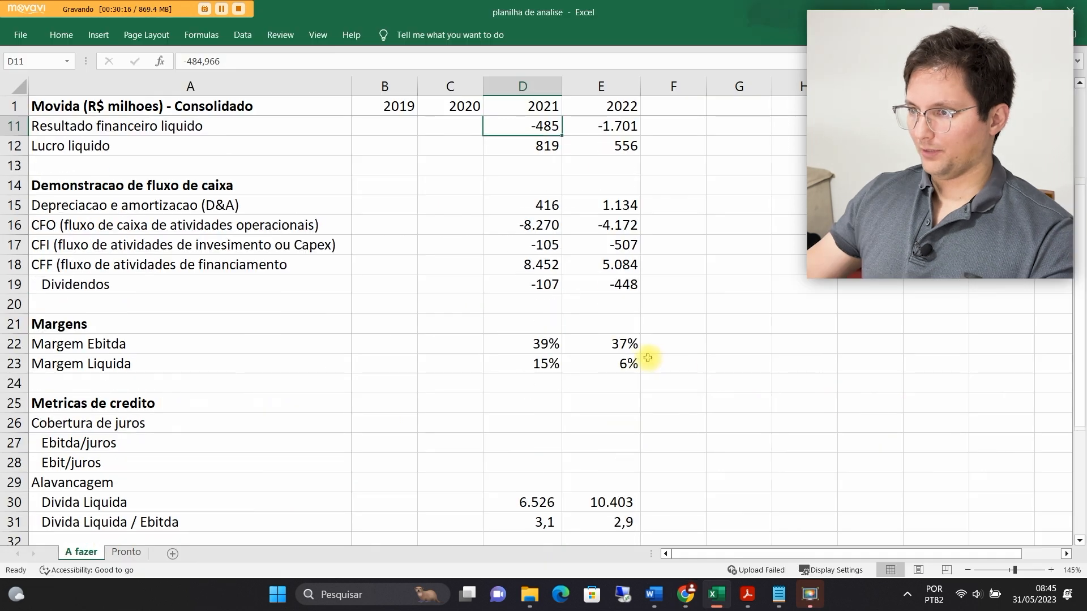
{"action": "scroll", "coordinate": [566, 344], "scroll_direction": "down", "scroll_amount": 2}
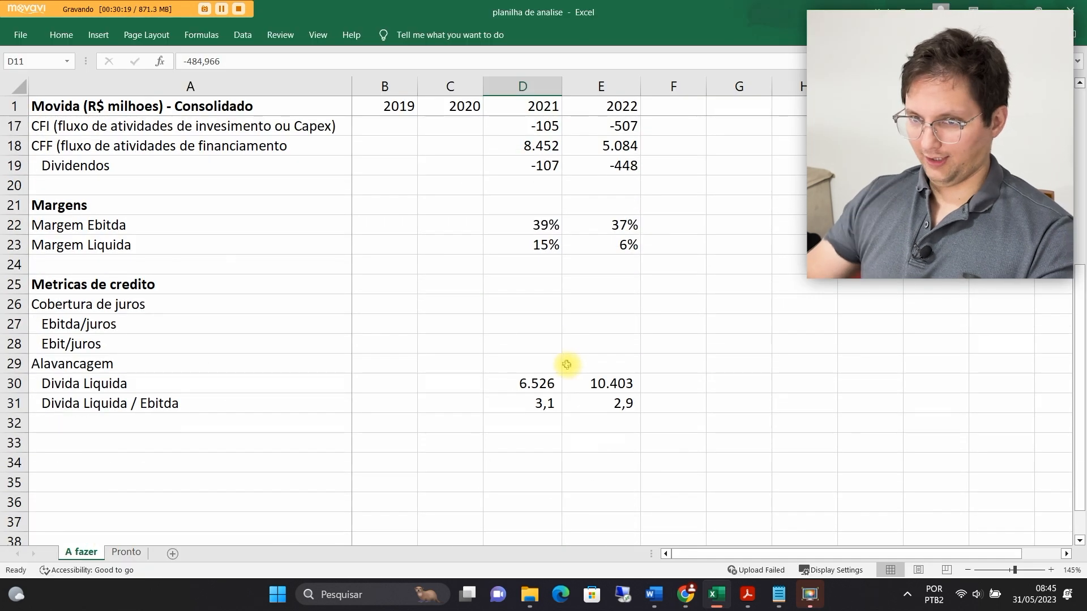
{"action": "left_click", "coordinate": [600, 305]}
{"action": "type", "text": "="}
{"action": "scroll", "coordinate": [543, 285], "scroll_direction": "up", "scroll_amount": 5}
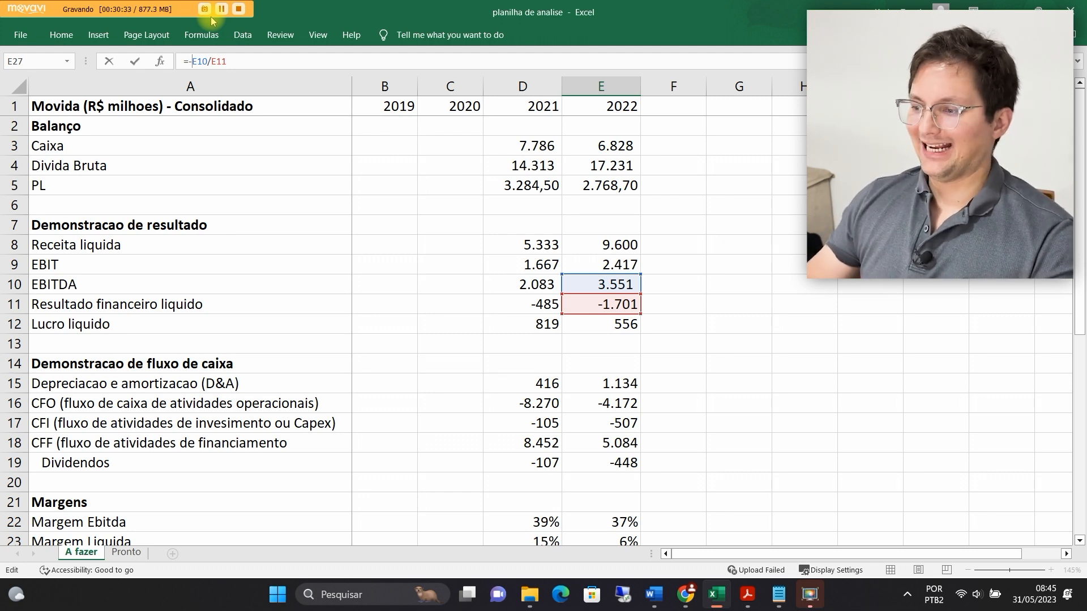
{"action": "key", "text": "Return"}
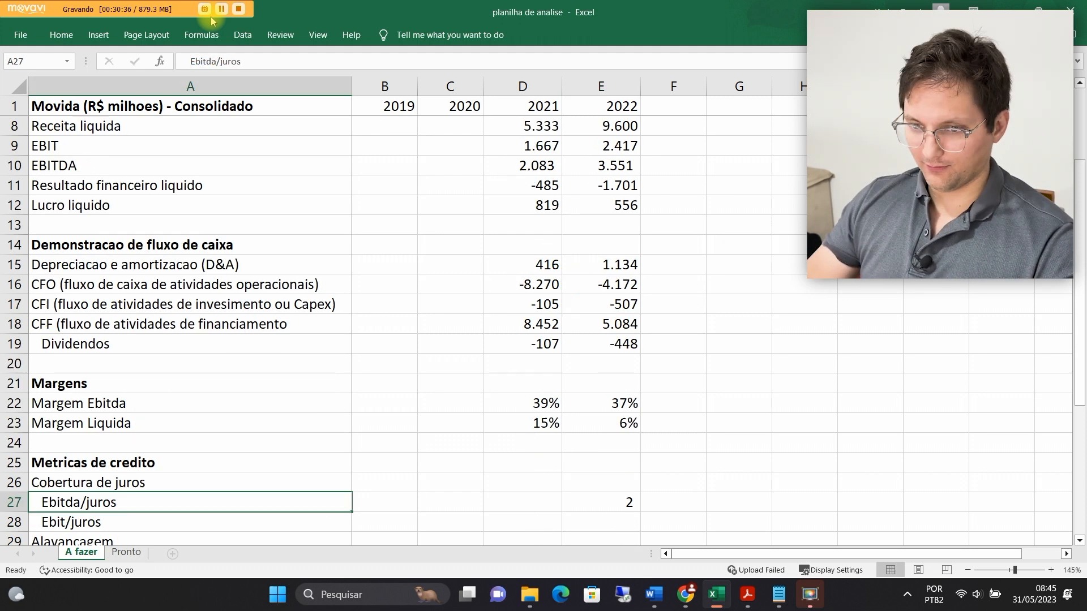
Rename the Ebitda/juros row label as "Ebitda/Despesa de juros liquida"
{"action": "key", "text": "F2"}
{"action": "key", "text": "Left"}
{"action": "key", "text": "Left"}
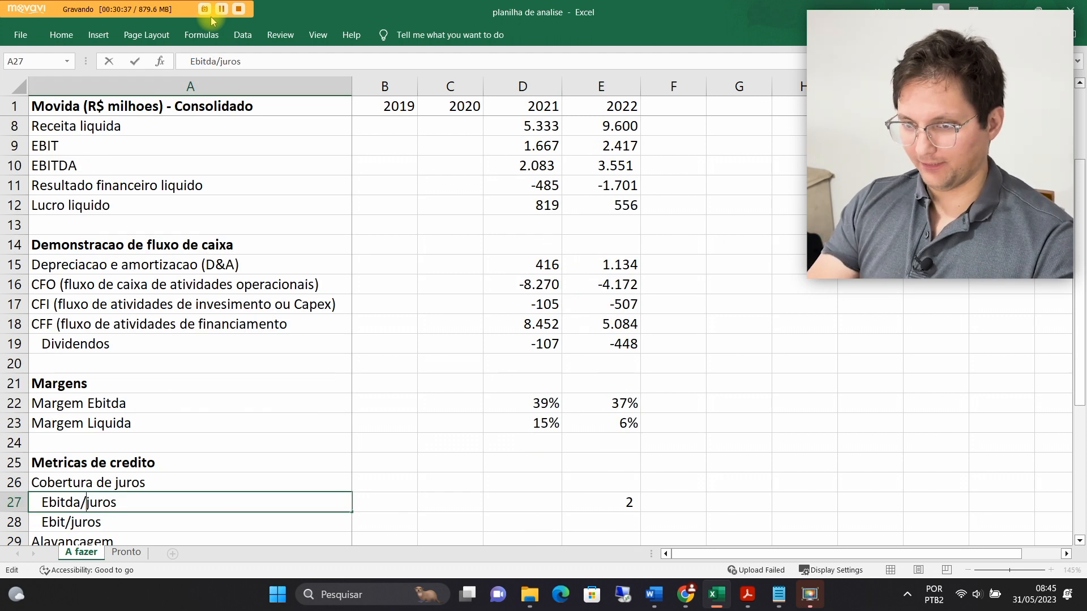
{"action": "type", "text": "Despesa de"}
{"action": "key", "text": "End"}
{"action": "type", "text": "l"}
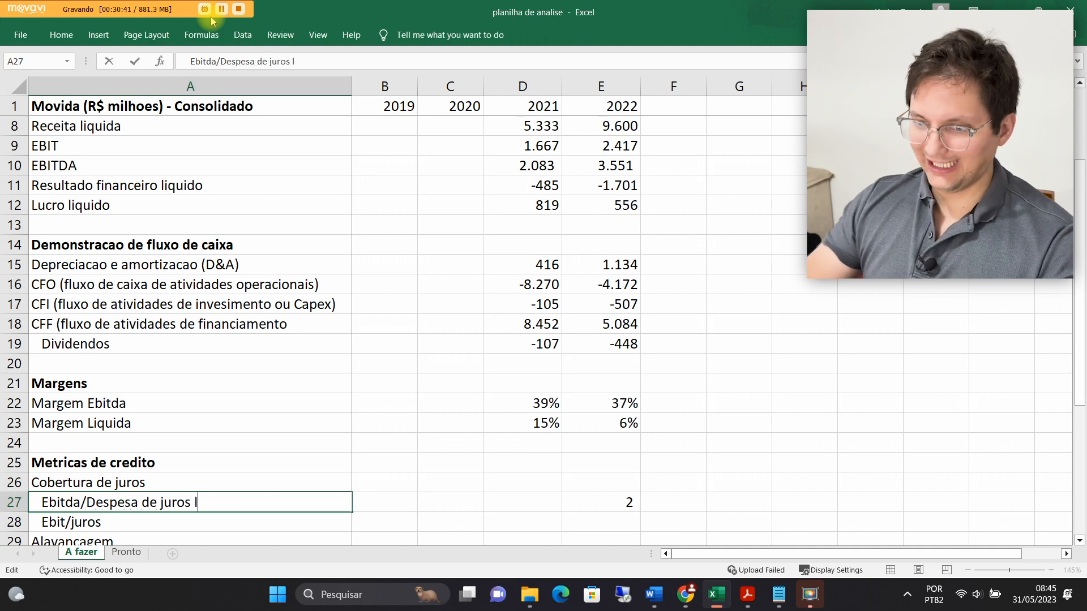
{"action": "type", "text": "iquida"}
{"action": "key", "text": "Left"}
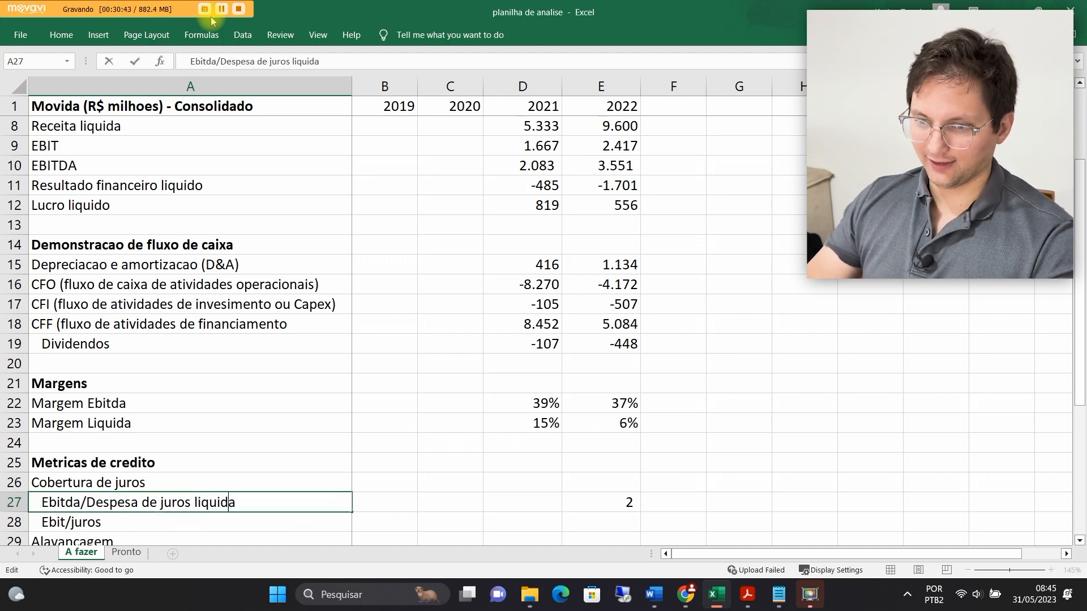
{"action": "key", "text": "Return"}
{"action": "key", "text": "Left"}
{"action": "key", "text": "Escape"}
{"action": "key", "text": "Up"}
{"action": "key", "text": "F2"}
{"action": "key", "text": "shift+Left"}
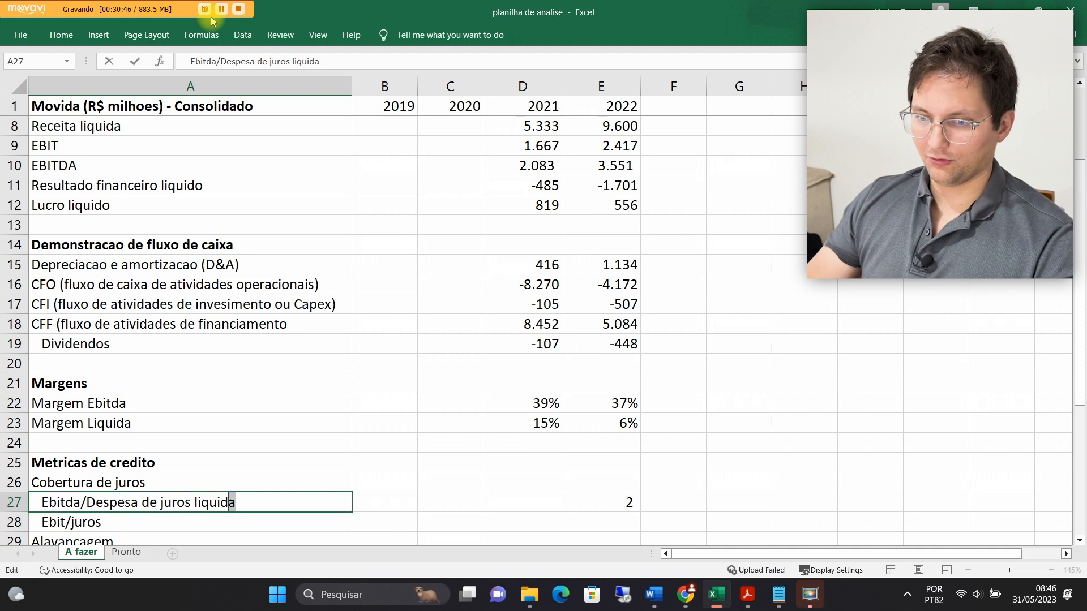
{"action": "key", "text": "Right"}
{"action": "key", "text": "Return"}
{"action": "key", "text": "Up"}
Show the 2022 Ebitda/Despesa de juros liquida ratio with one decimal place and copy its formula down to the Ebit/juros row
{"action": "key", "text": "ctrl+Right"}
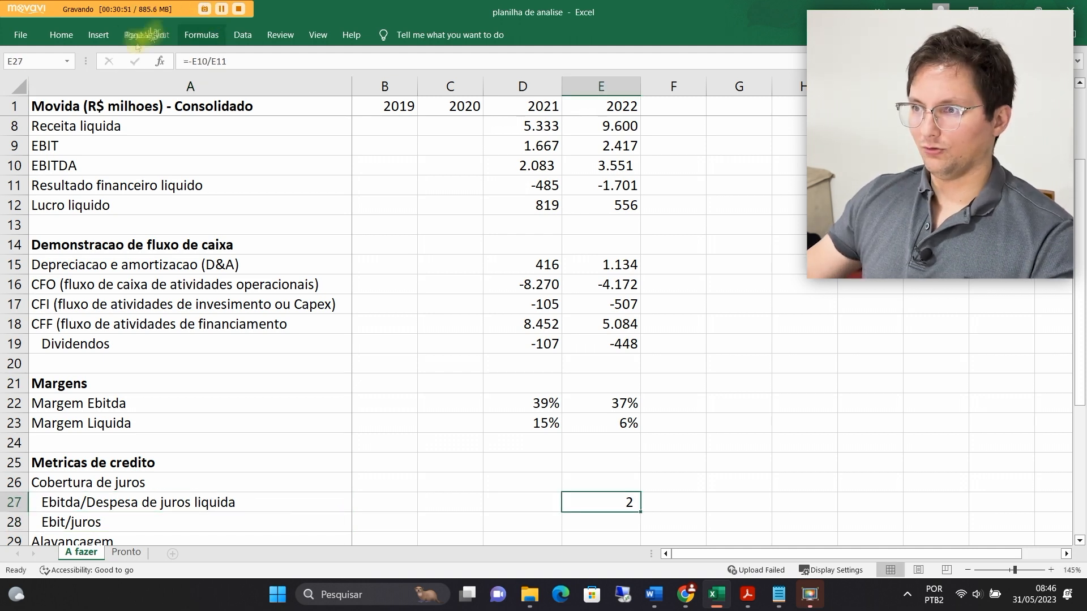
{"action": "left_click", "coordinate": [61, 36]}
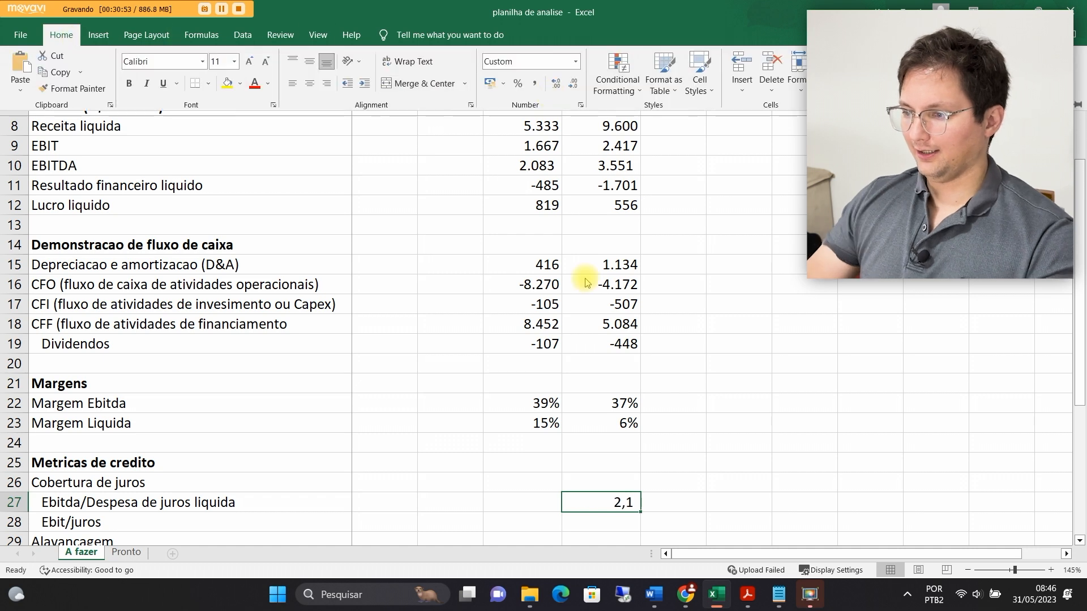
{"action": "key", "text": "F2"}
{"action": "key", "text": "ctrl+Return"}
{"action": "key", "text": "ctrl+c"}
{"action": "key", "text": "Down"}
{"action": "key", "text": "ctrl+v"}
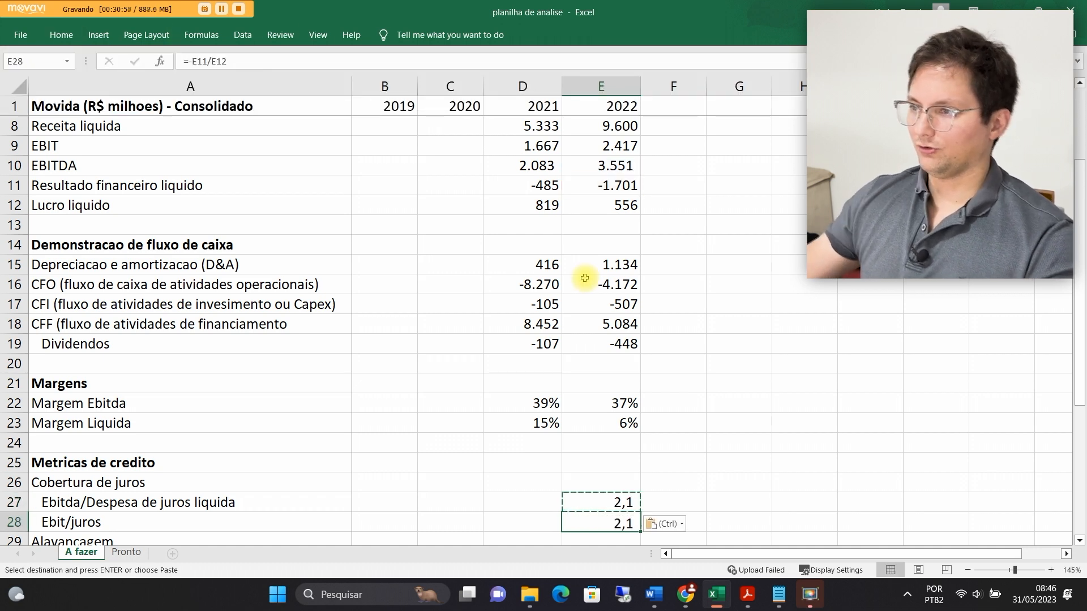
Correct the 2022 Ebit/juros formula to divide EBIT by Resultado financeiro liquido with =-E9/E11
{"action": "key", "text": "F2"}
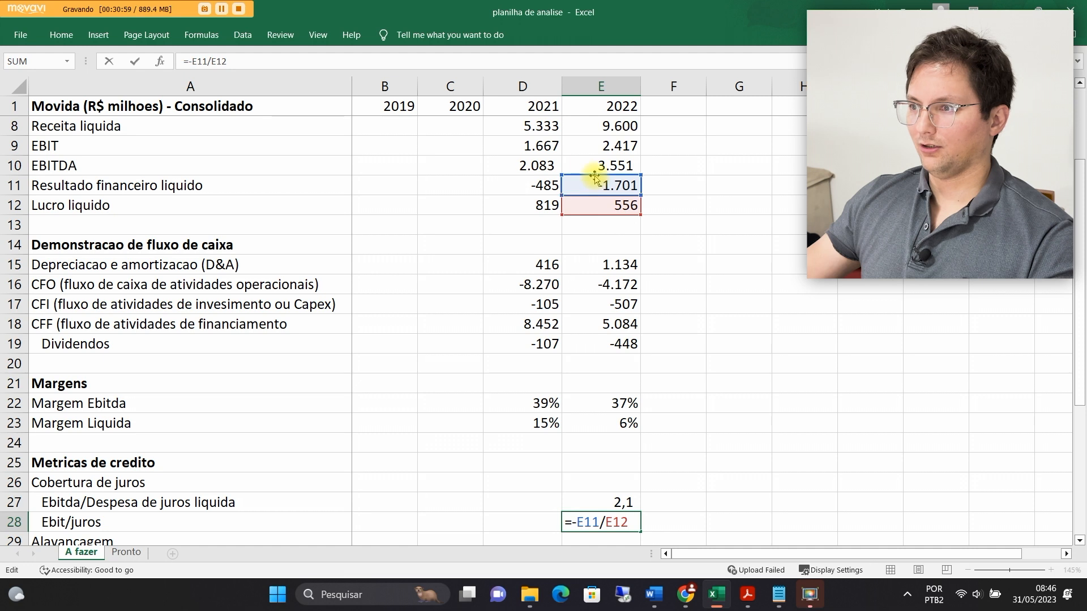
{"action": "left_click_drag", "start_coordinate": [594, 179], "coordinate": [604, 148]}
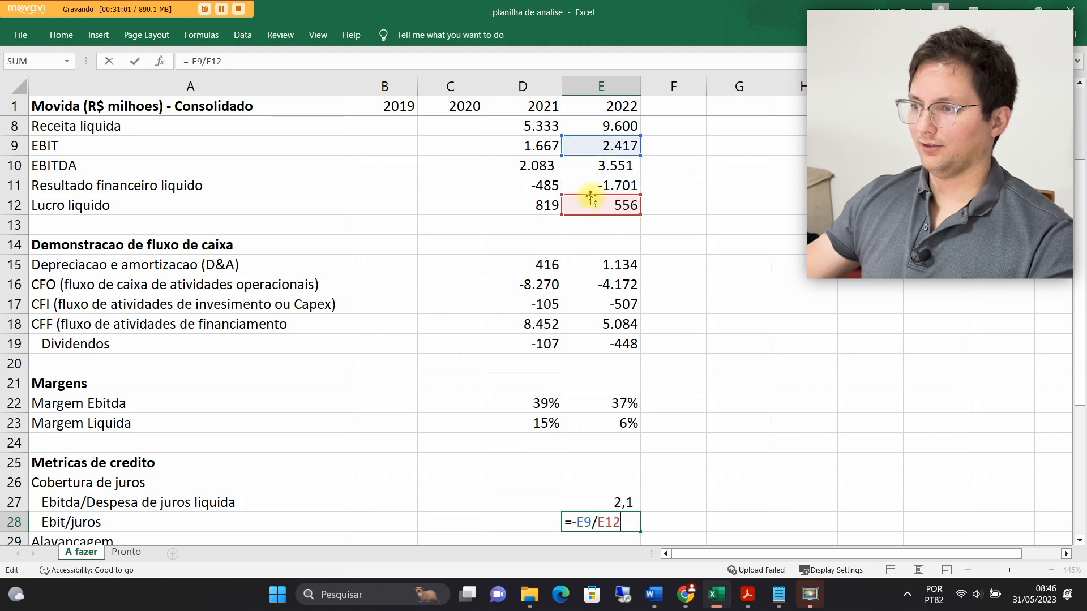
{"action": "left_click_drag", "start_coordinate": [591, 198], "coordinate": [596, 181]}
{"action": "key", "text": "Return"}
Copy the 2022 Ebitda/Despesa de juros liquida and Ebit/juros formulas into the 2021 column
{"action": "key", "text": "Up"}
{"action": "key", "text": "Up"}
{"action": "key", "text": "shift+Down"}
{"action": "key", "text": "ctrl+c"}
{"action": "key", "text": "Left"}
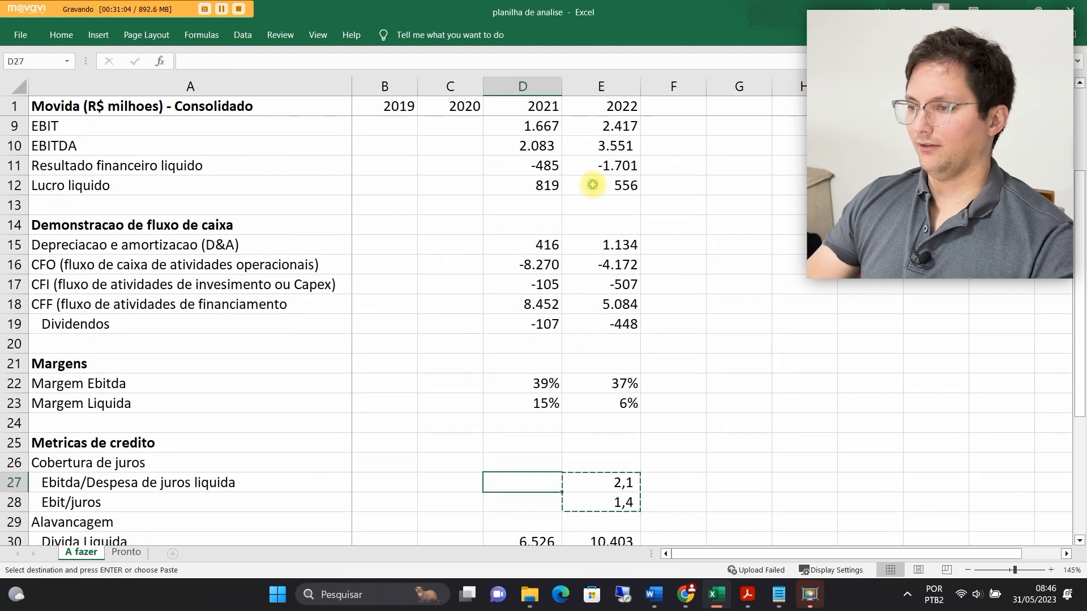
{"action": "key", "text": "ctrl+v"}
{"action": "left_click", "coordinate": [667, 305]}
Review the calculated margins, interest coverage and leverage metrics for 2021 and 2022
{"action": "scroll", "coordinate": [543, 311], "scroll_direction": "down", "scroll_amount": 5}
{"action": "scroll", "coordinate": [484, 414], "scroll_direction": "up", "scroll_amount": 2}
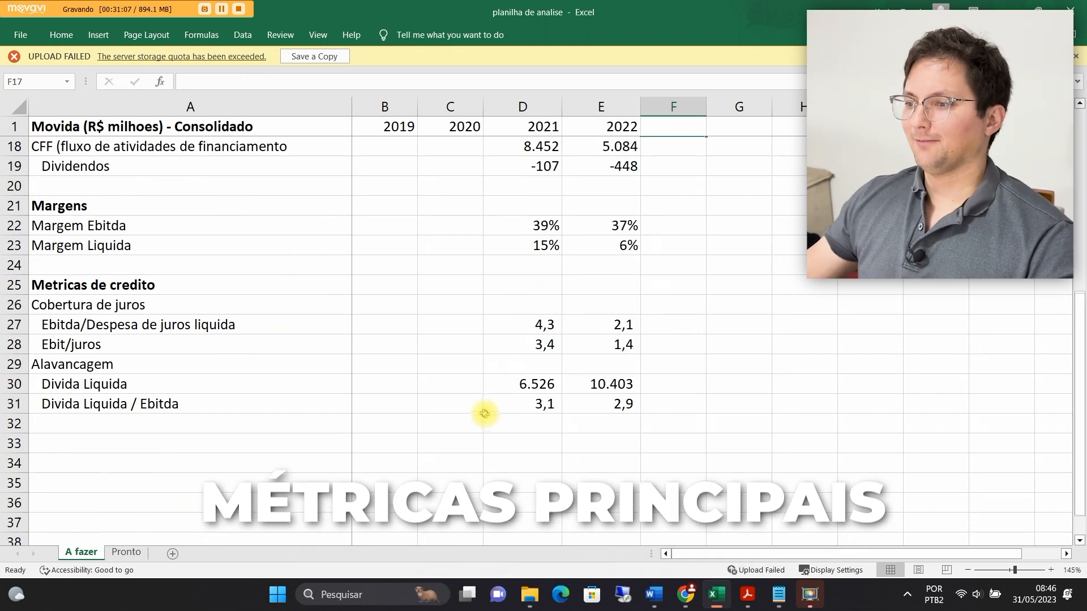
{"action": "left_click_drag", "start_coordinate": [537, 327], "coordinate": [624, 427]}
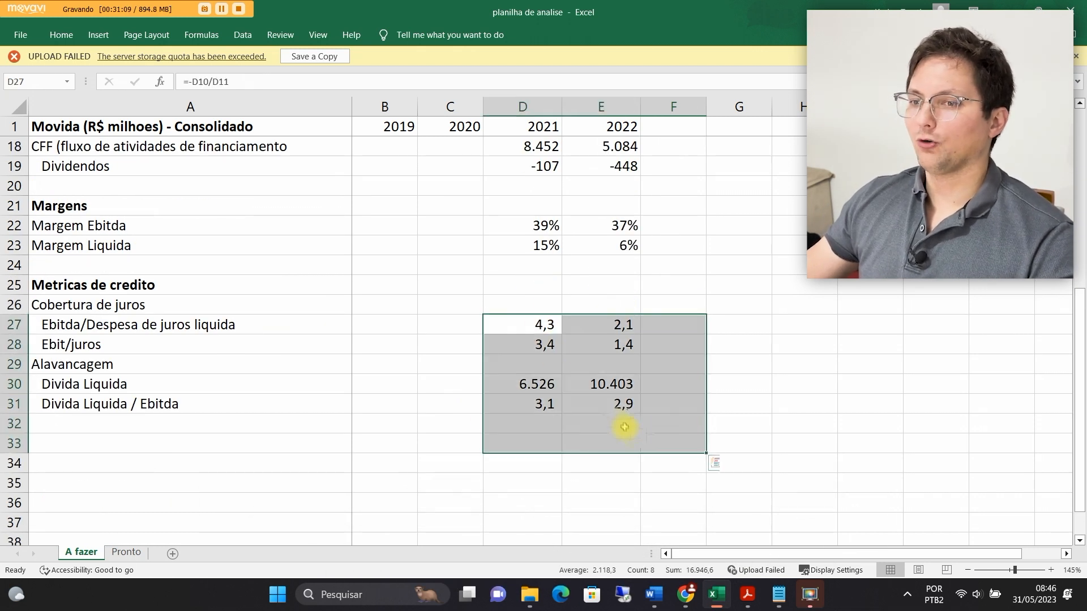
{"action": "scroll", "coordinate": [625, 427], "scroll_direction": "up", "scroll_amount": 5}
{"action": "scroll", "coordinate": [369, 296], "scroll_direction": "down", "scroll_amount": 4}
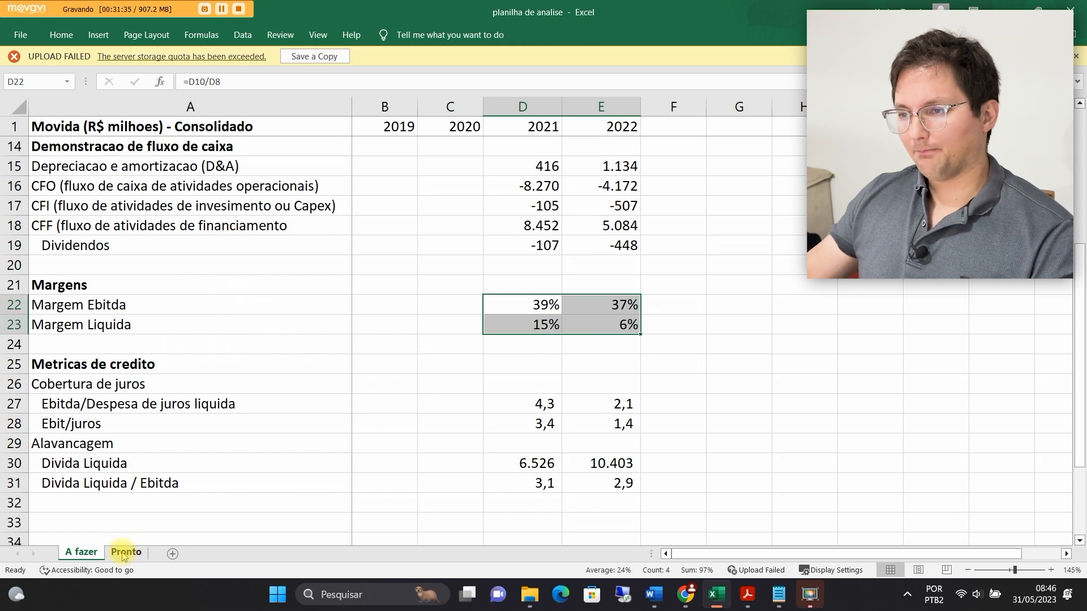
Open the Pronto sheet and try widening column A to 26,64, undoing the width change
{"action": "left_click", "coordinate": [125, 553]}
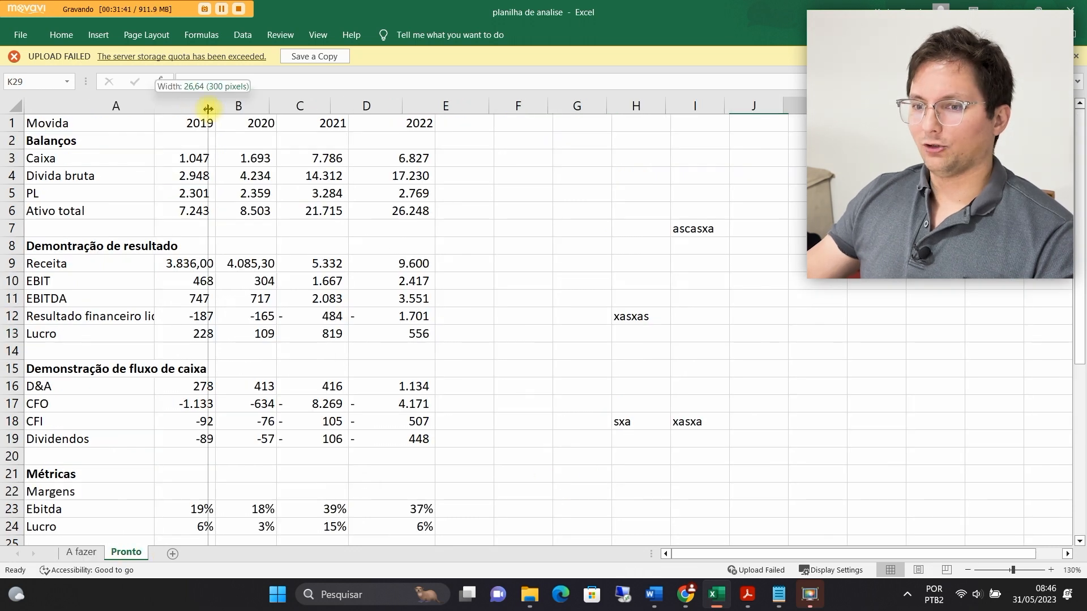
{"action": "left_click_drag", "start_coordinate": [208, 109], "coordinate": [209, 109]}
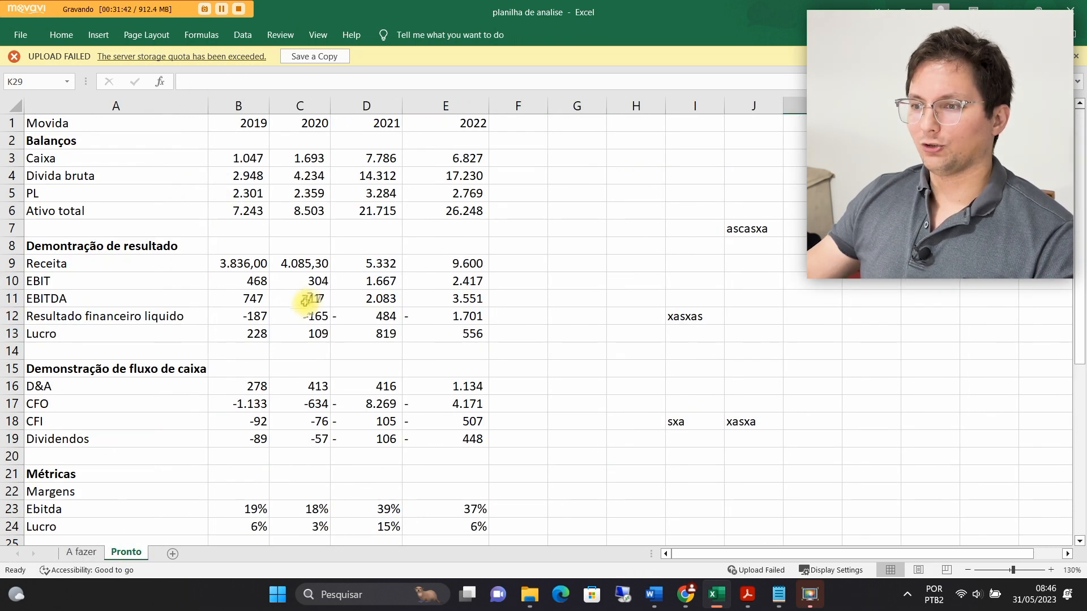
{"action": "left_click", "coordinate": [317, 35]}
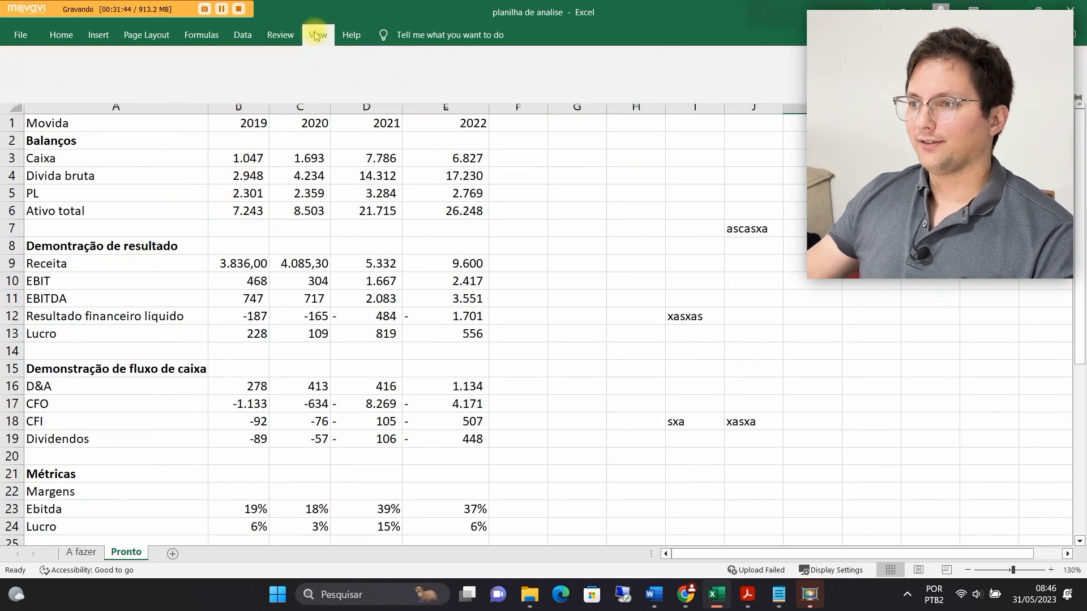
{"action": "key", "text": "ctrl+z"}
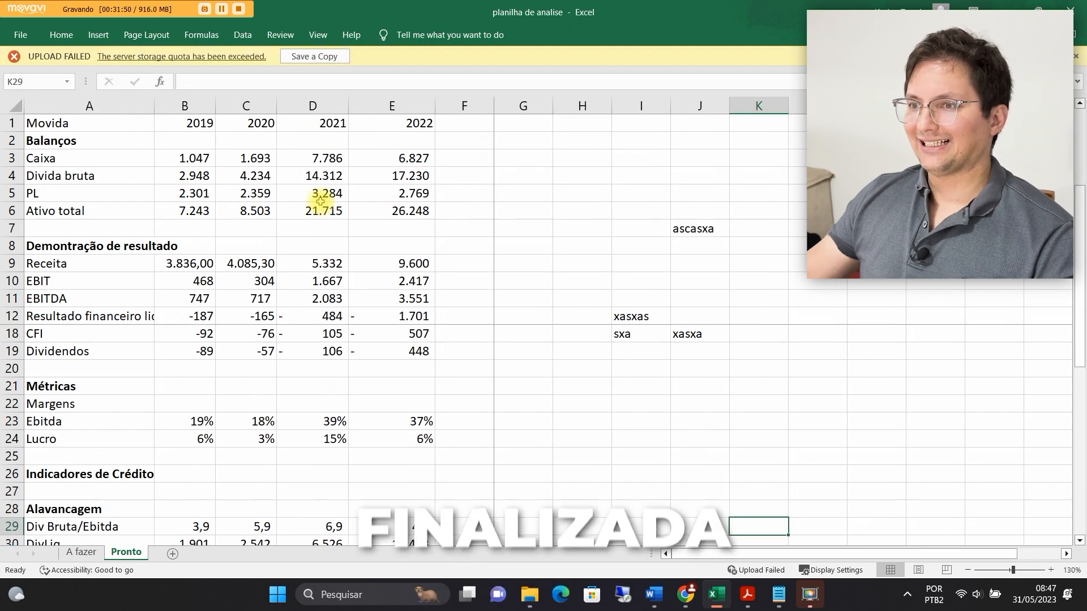
Remove the misplaced frozen panes and freeze the year header row and label column at cell B2
{"action": "left_click", "coordinate": [244, 123]}
{"action": "left_click", "coordinate": [186, 143]}
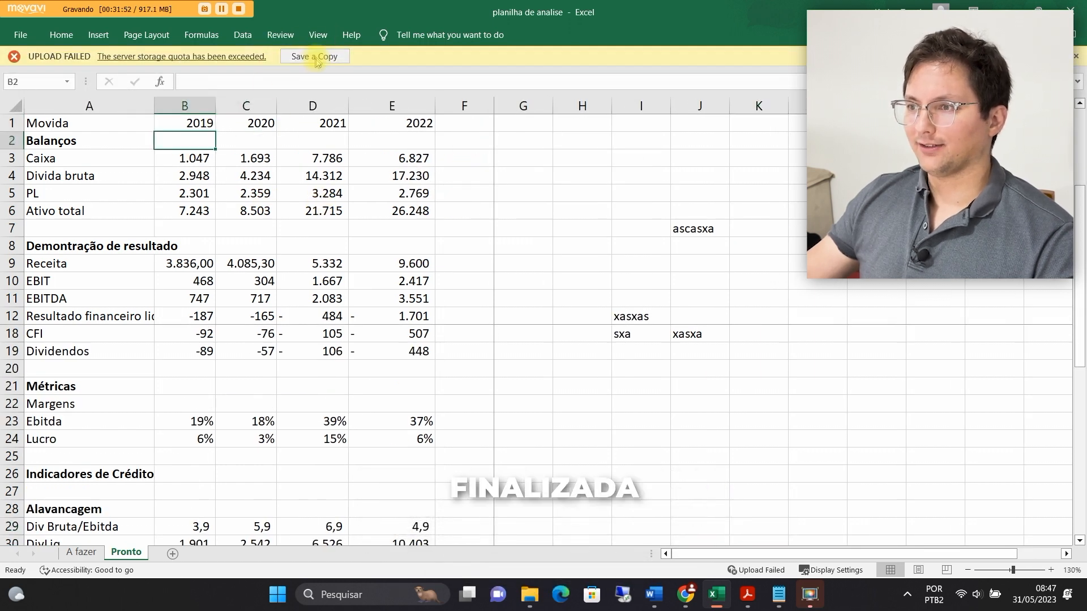
{"action": "left_click", "coordinate": [319, 36]}
{"action": "left_click", "coordinate": [473, 85]}
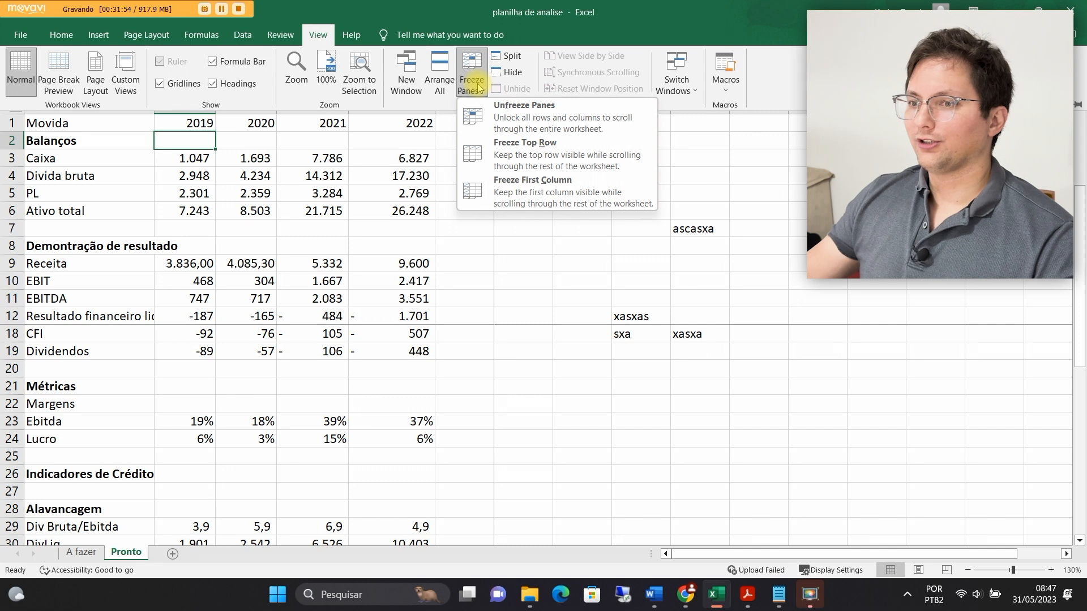
{"action": "left_click", "coordinate": [512, 116]}
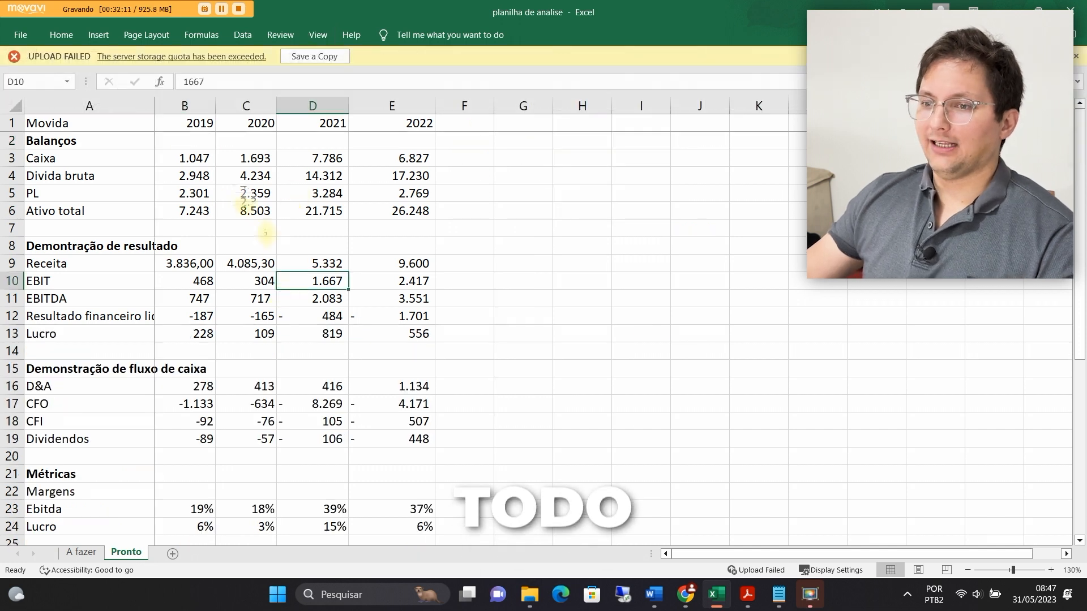
Examine the balance sheet, income statement and cash flow figures for 2019 to 2022
{"action": "left_click_drag", "start_coordinate": [194, 156], "coordinate": [411, 212]}
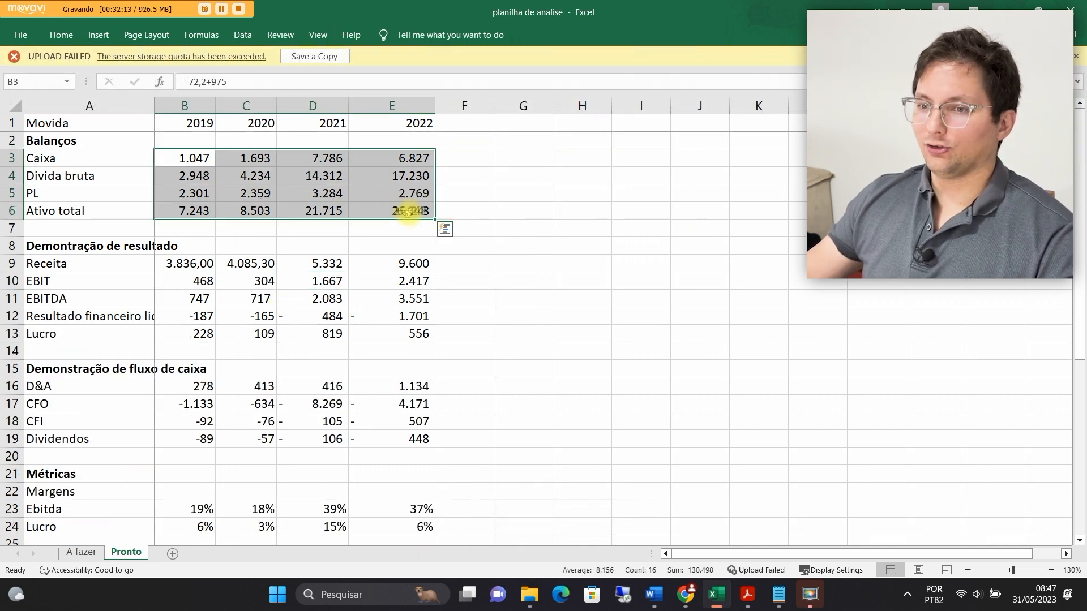
{"action": "left_click_drag", "start_coordinate": [214, 263], "coordinate": [371, 317]}
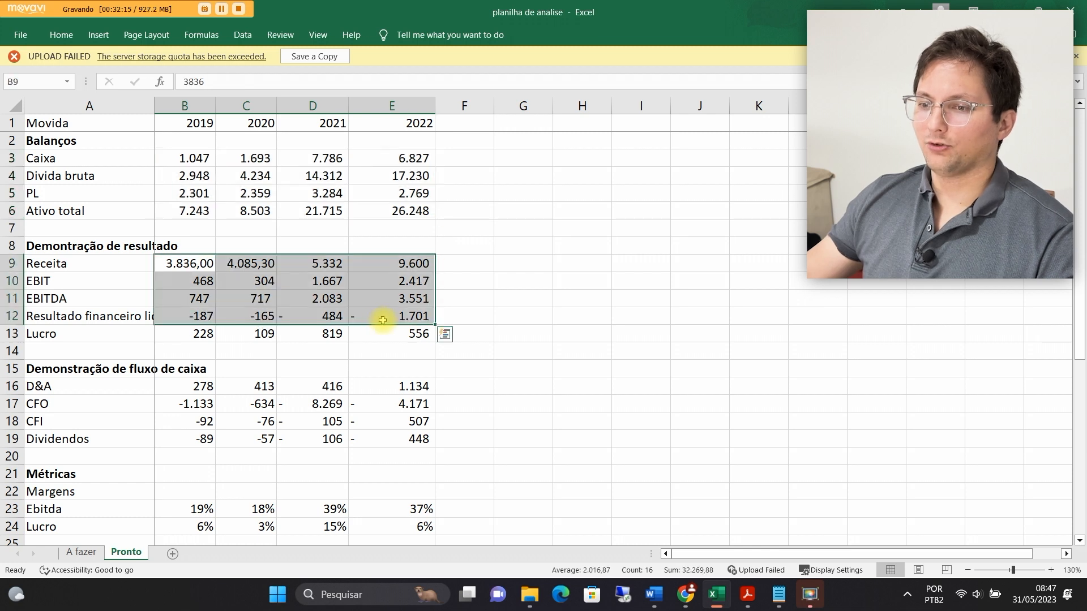
{"action": "scroll", "coordinate": [380, 321], "scroll_direction": "down", "scroll_amount": 2}
{"action": "left_click_drag", "start_coordinate": [201, 283], "coordinate": [385, 333]}
{"action": "scroll", "coordinate": [373, 329], "scroll_direction": "down", "scroll_amount": 2}
Compare the 2019 and 2020 Ebitda and Lucro margins with those of 2021 and 2022
{"action": "left_click", "coordinate": [203, 297]}
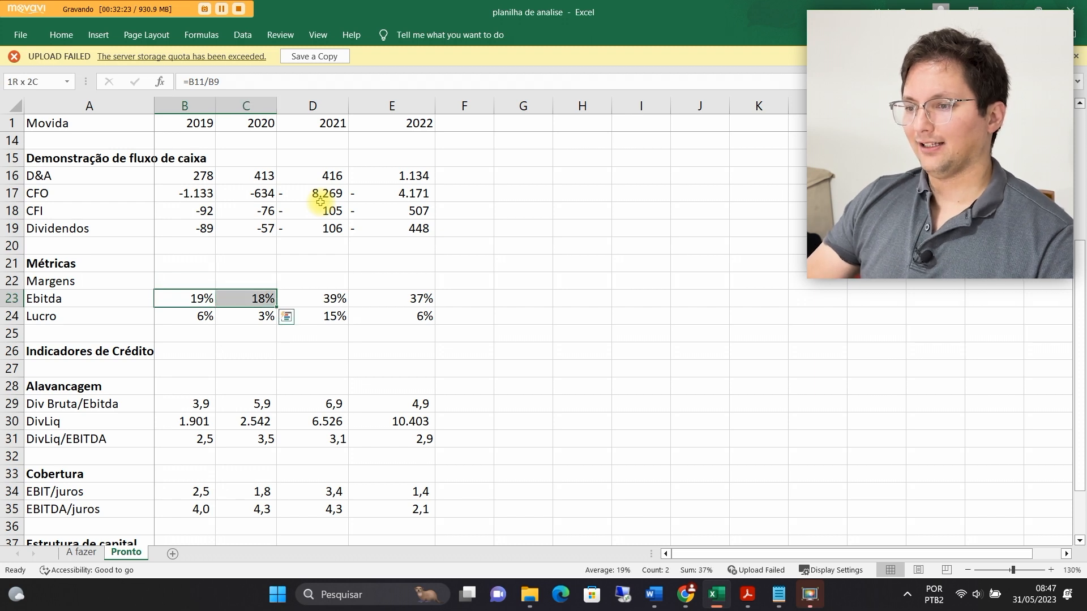
{"action": "key", "text": "shift+Right"}
{"action": "key", "text": "shift+Up"}
{"action": "key", "text": "Down"}
{"action": "key", "text": "Right"}
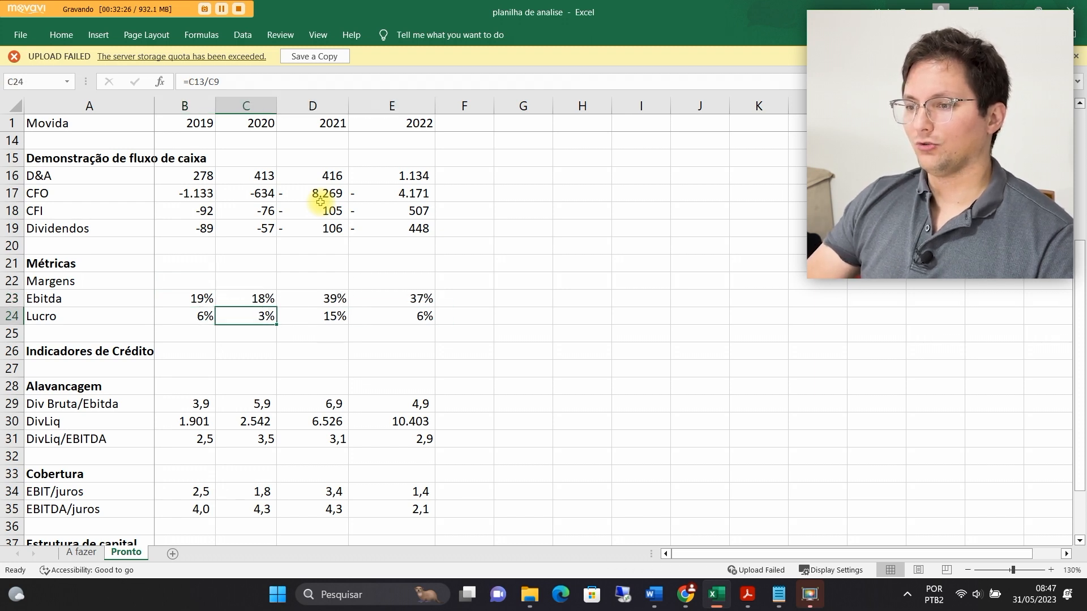
{"action": "key", "text": "Right"}
{"action": "key", "text": "Up"}
{"action": "key", "text": "shift+Right"}
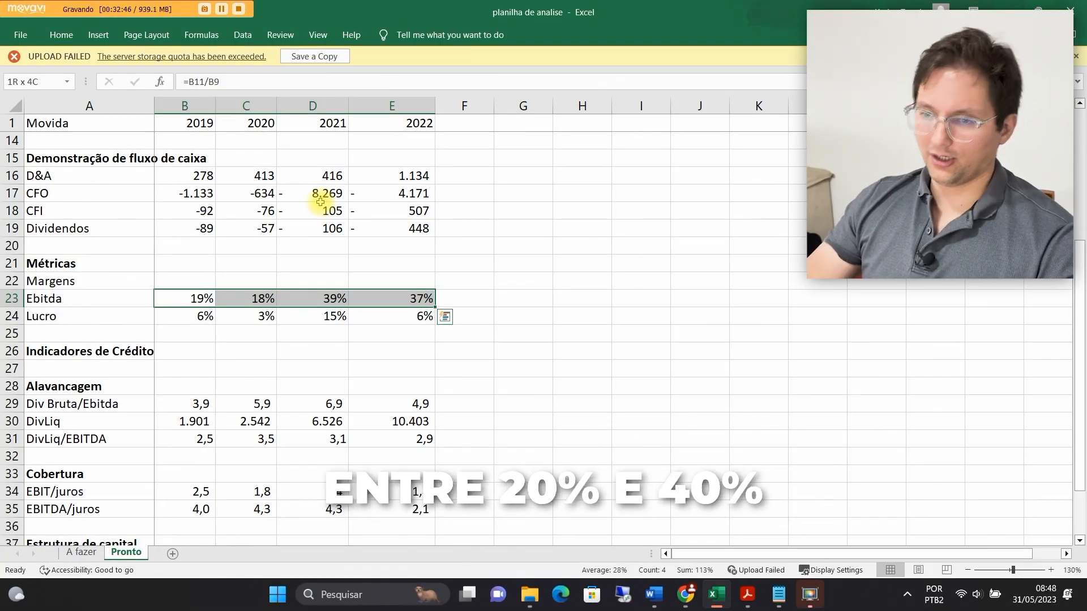
{"action": "key", "text": "shift+space"}
Examine how the Lucro margin evolves from 2019 to 2022 alongside the Ebitda margin
{"action": "key", "text": "Down"}
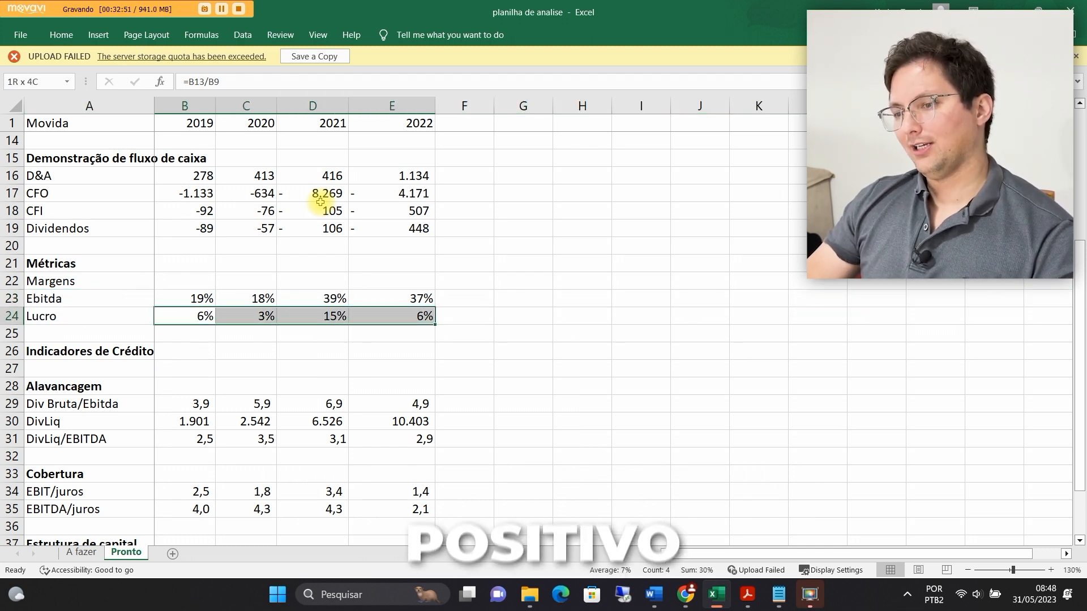
{"action": "key", "text": "shift+Left"}
{"action": "key", "text": "shift+Left"}
{"action": "key", "text": "shift+Left"}
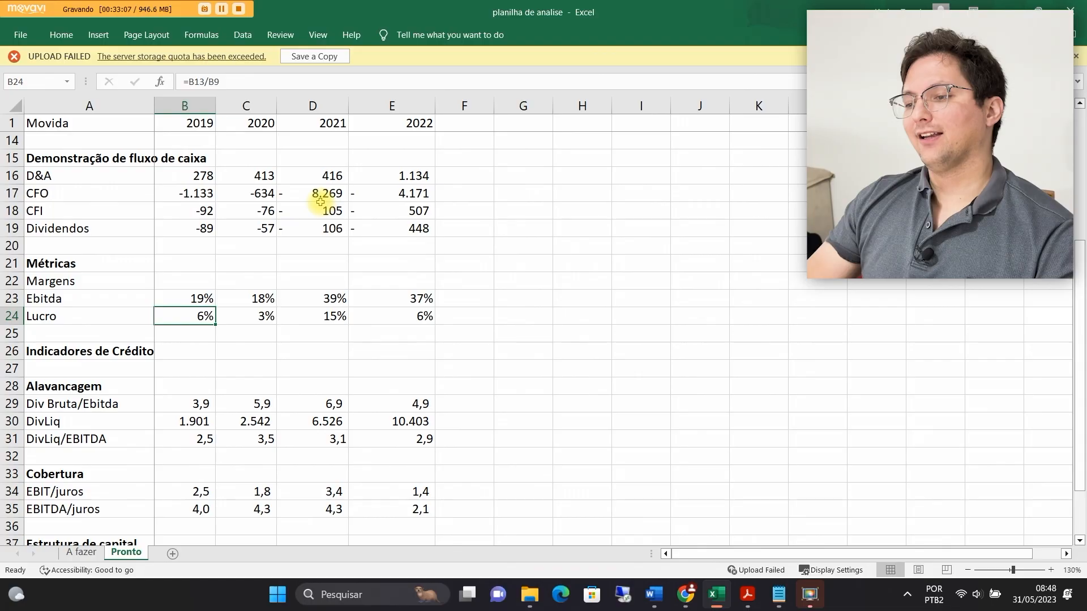
{"action": "left_click_drag", "start_coordinate": [316, 208], "coordinate": [320, 203]}
{"action": "key", "text": "shift+Right"}
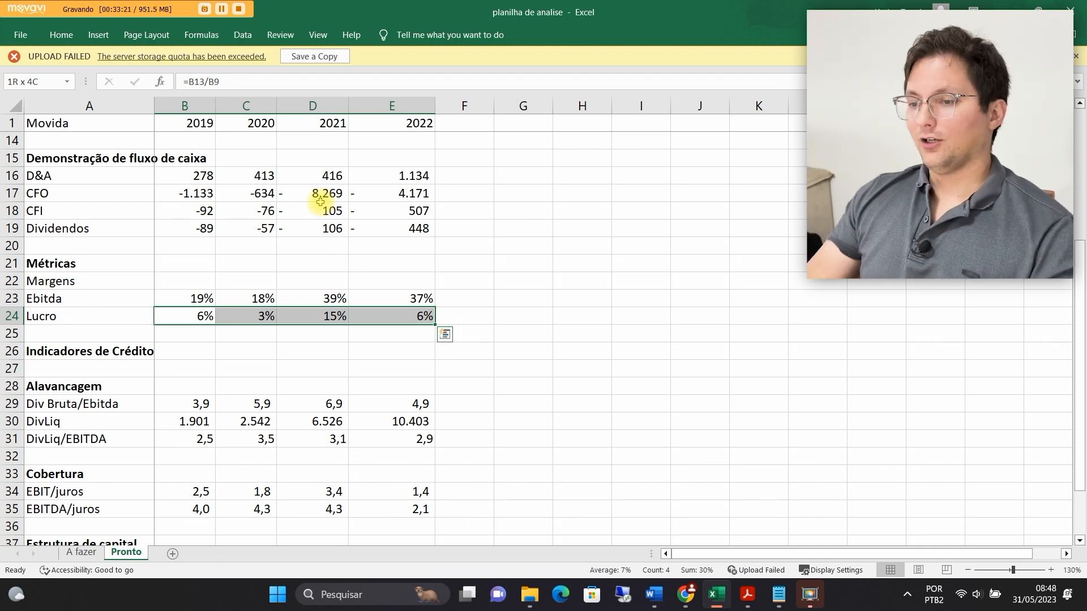
{"action": "key", "text": "Up"}
{"action": "key", "text": "Down"}
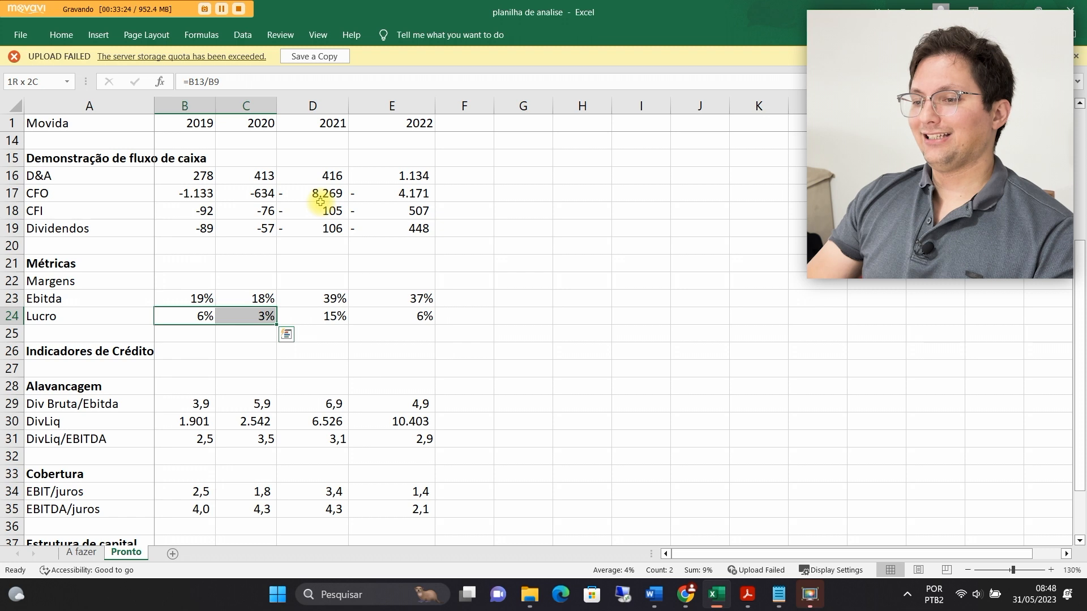
{"action": "key", "text": "shift+Right"}
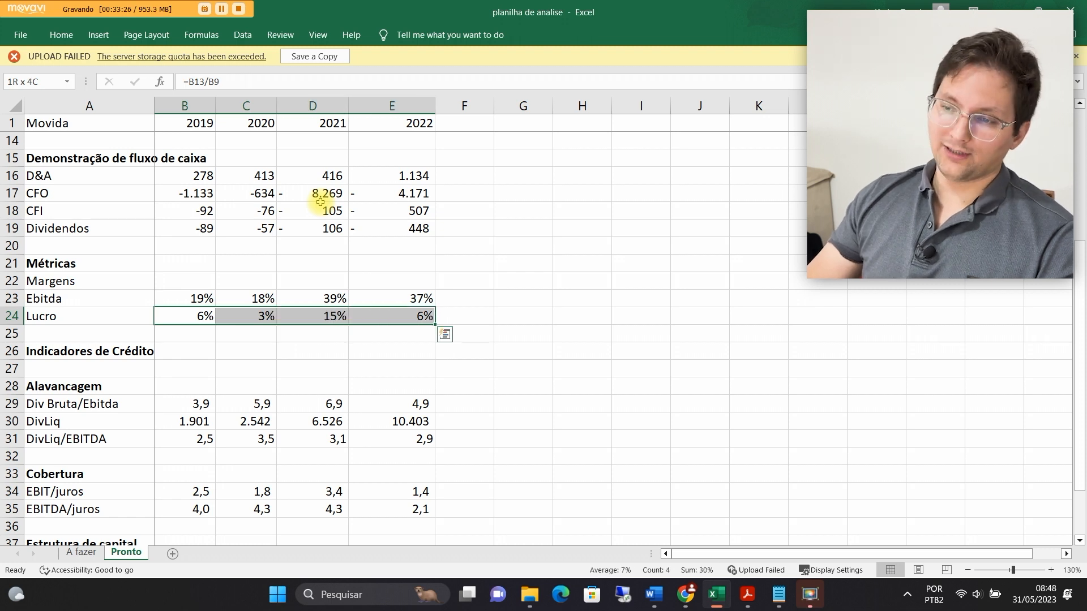
{"action": "key", "text": "Up"}
{"action": "key", "text": "Down"}
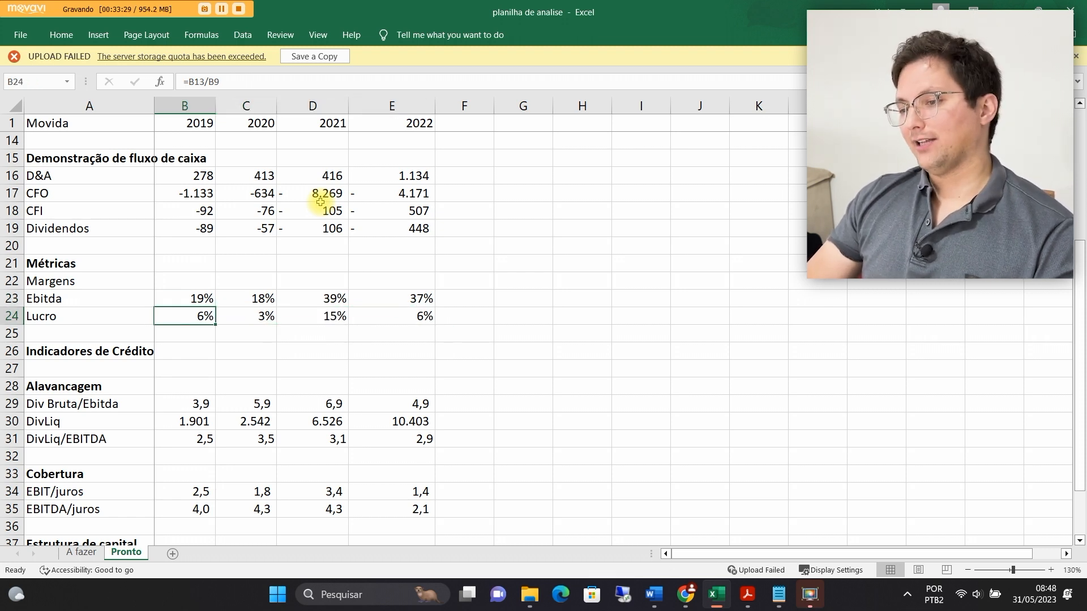
{"action": "key", "text": "shift+Right"}
{"action": "key", "text": "shift+Right"}
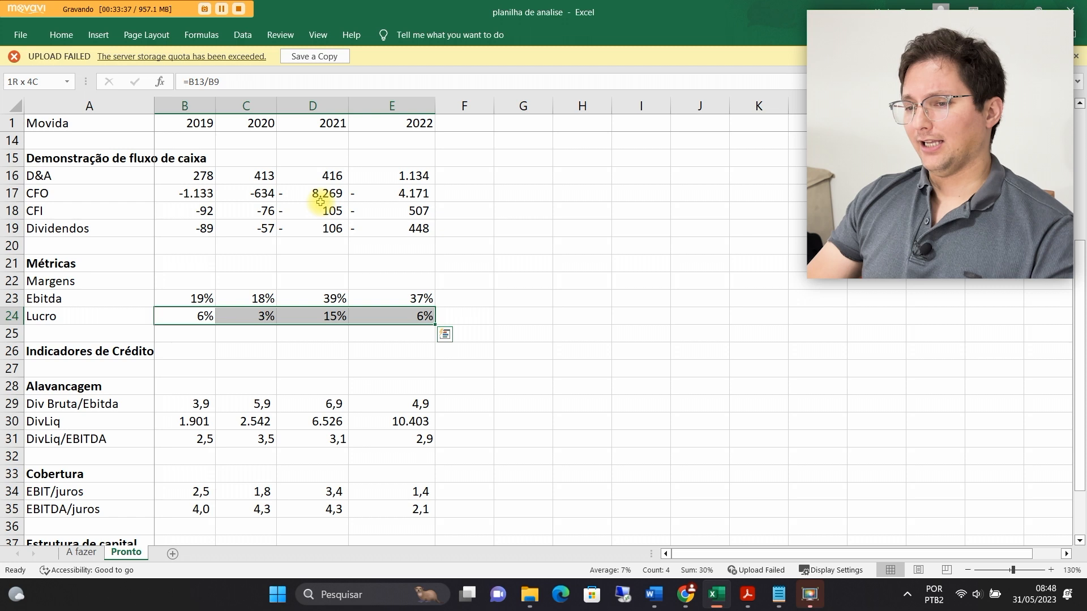
{"action": "key", "text": "Up"}
{"action": "key", "text": "shift+space"}
{"action": "key", "text": "shift+Down"}
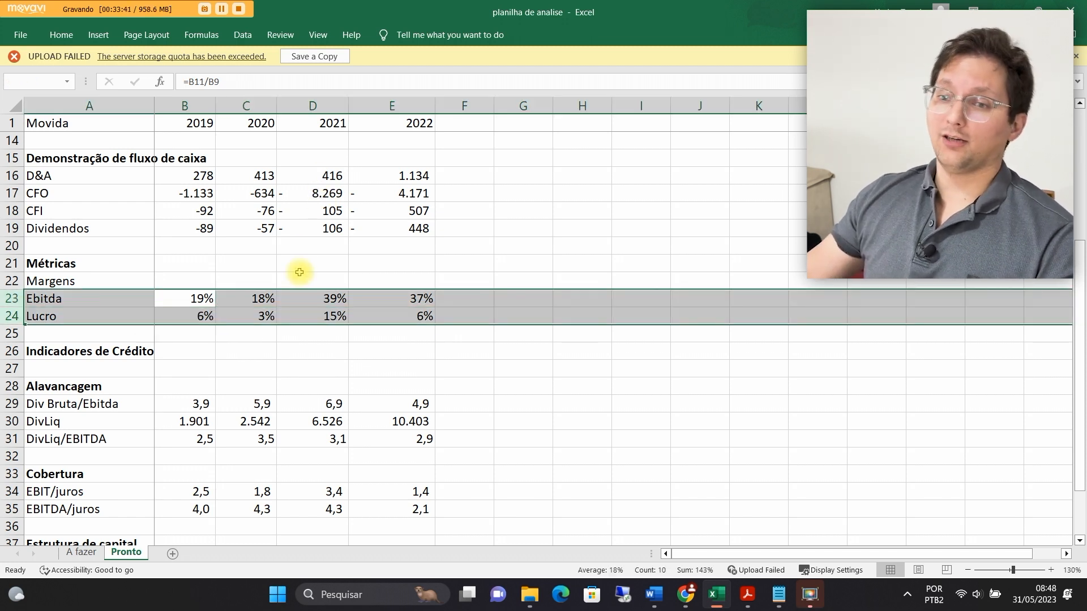
Check the 2022 Ativo total in the Balanços section
{"action": "scroll", "coordinate": [330, 306], "scroll_direction": "up", "scroll_amount": 4}
{"action": "left_click", "coordinate": [85, 211]}
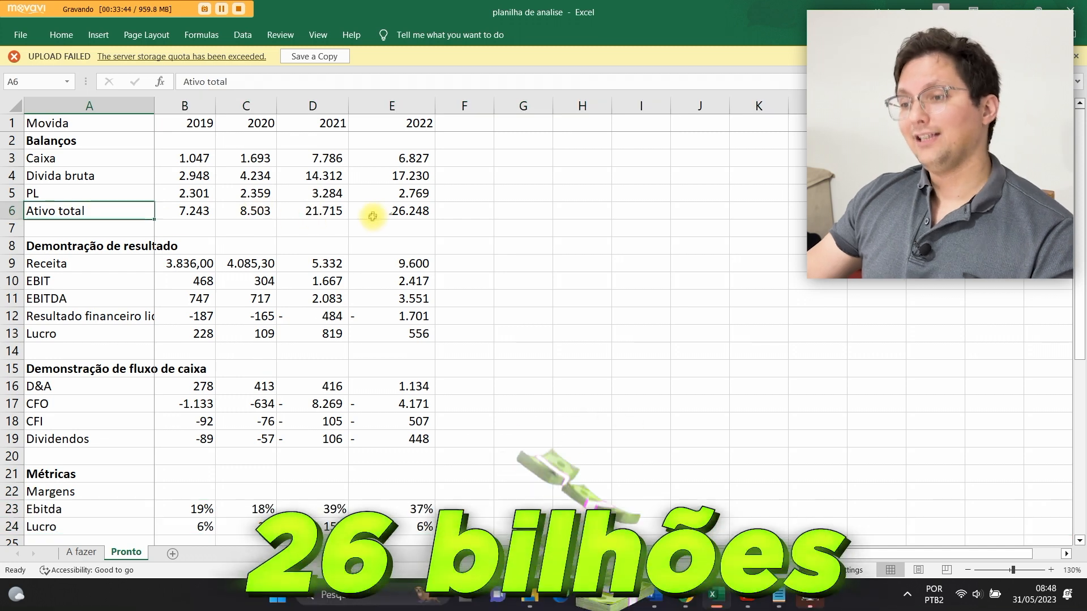
{"action": "left_click", "coordinate": [372, 213]}
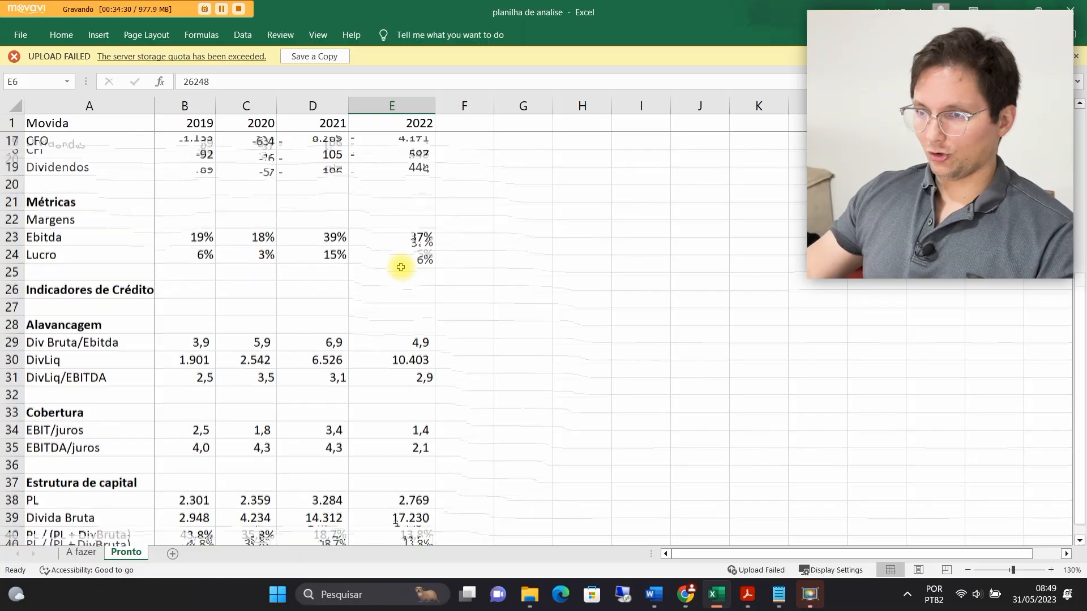
Examine the Div Bruta/Ebitda row in the Alavancagem section for 2019 to 2022
{"action": "scroll", "coordinate": [391, 226], "scroll_direction": "down", "scroll_amount": 1}
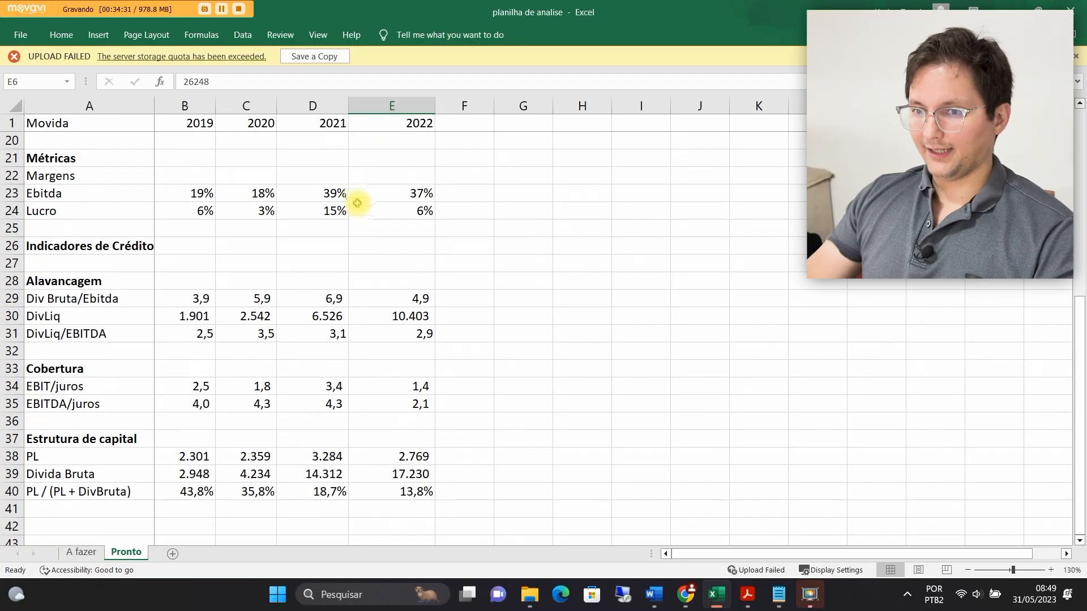
{"action": "key", "text": "Down"}
{"action": "key", "text": "Down"}
{"action": "key", "text": "Down"}
{"action": "key", "text": "Down"}
{"action": "key", "text": "Down"}
{"action": "key", "text": "Down"}
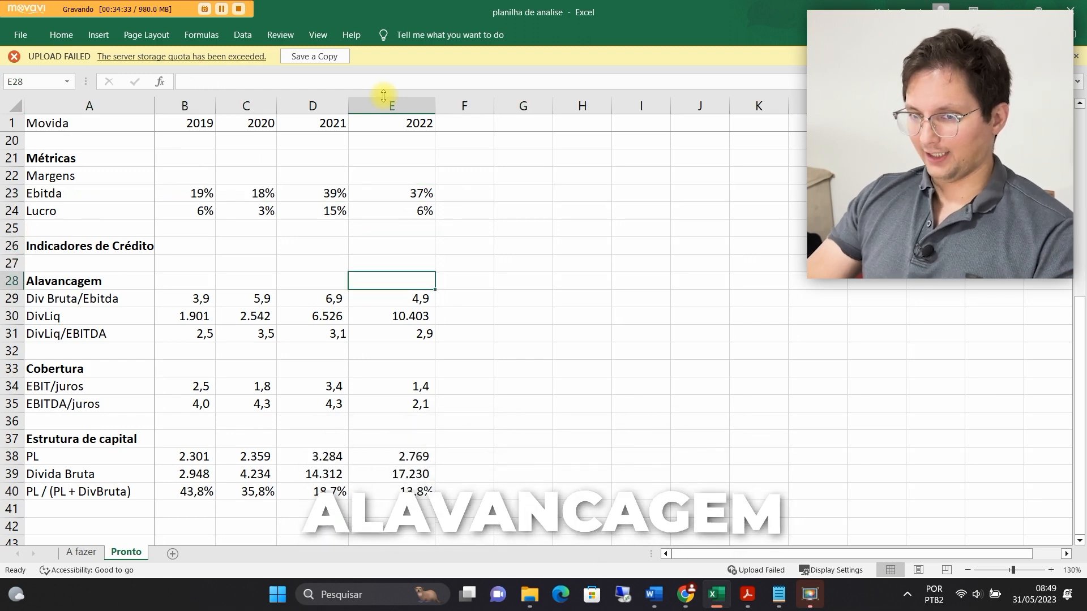
{"action": "key", "text": "Up"}
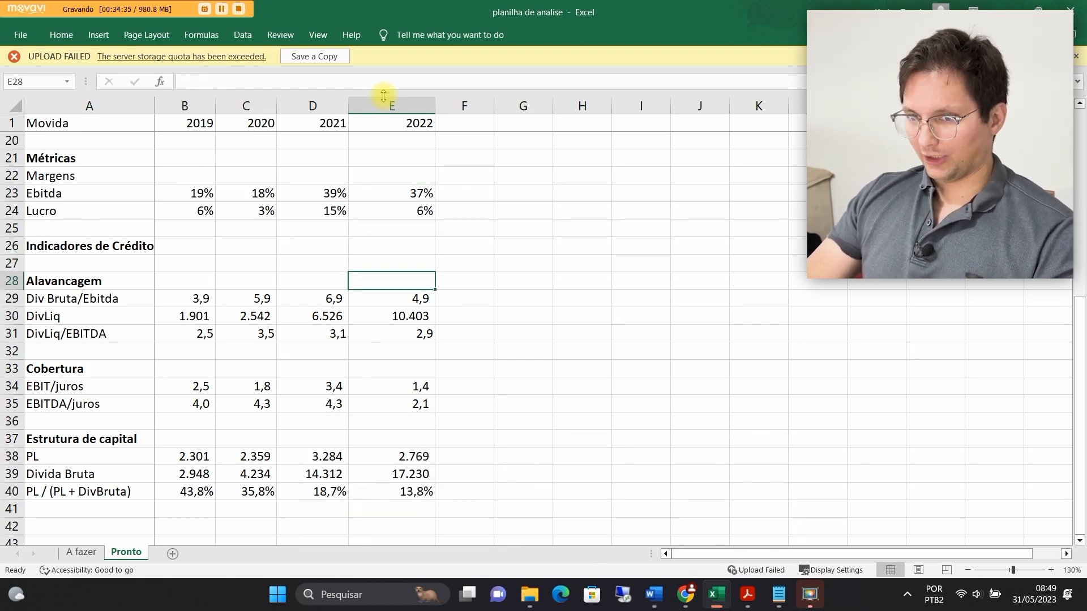
{"action": "key", "text": "shift+space"}
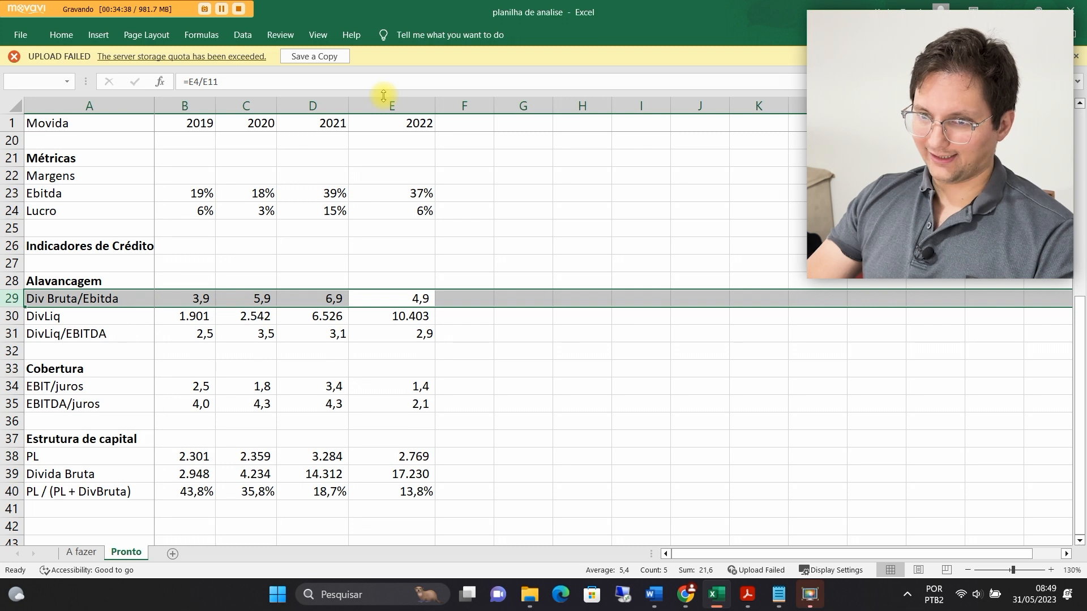
Compare the DivLiq/EBITDA leverage ratio across the years 2019 to 2022
{"action": "key", "text": "Left"}
{"action": "key", "text": "Down"}
{"action": "key", "text": "shift+space"}
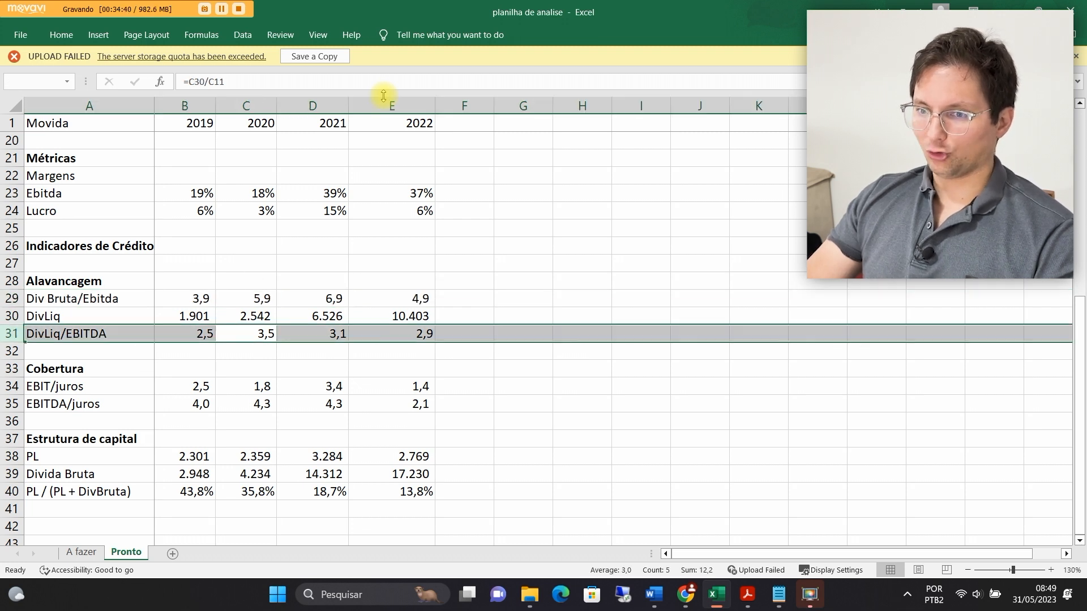
{"action": "key", "text": "Right"}
{"action": "key", "text": "Right"}
{"action": "key", "text": "shift+Left"}
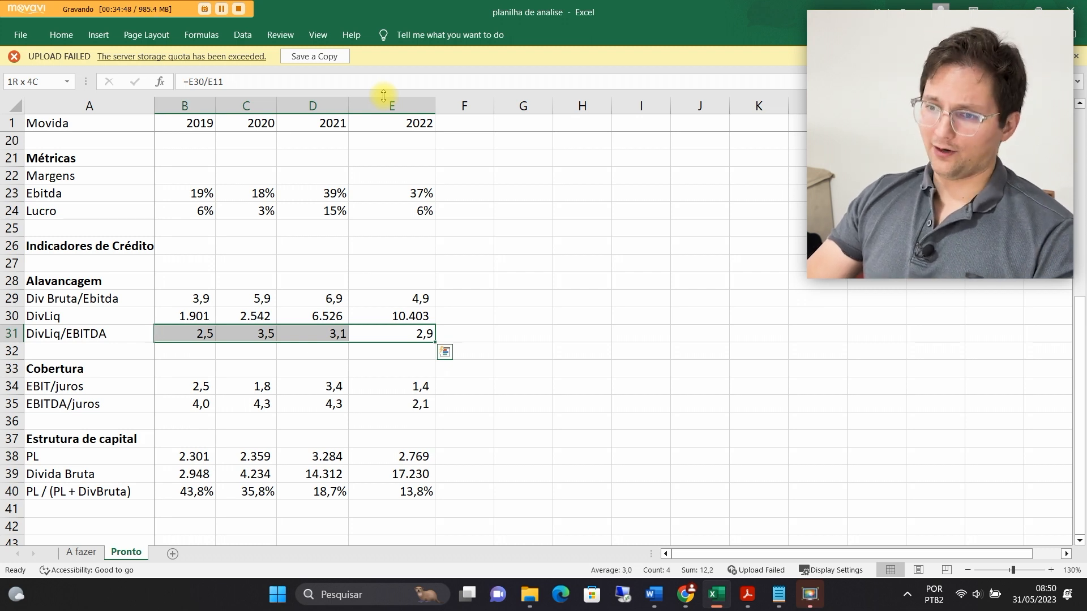
{"action": "key", "text": "Left"}
{"action": "key", "text": "Left"}
{"action": "key", "text": "Left"}
{"action": "key", "text": "shift+Right"}
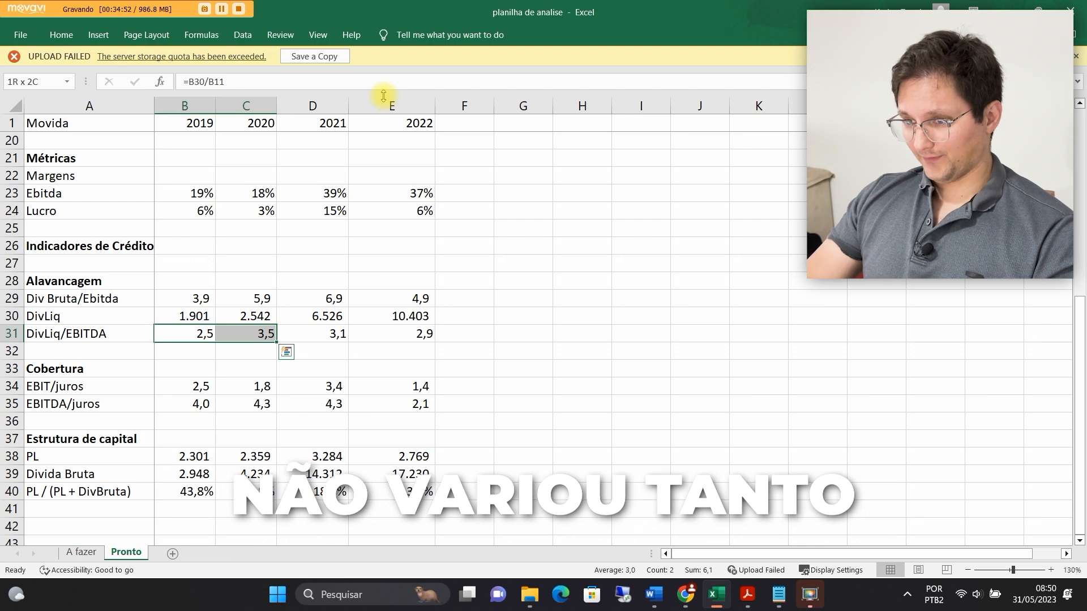
Check the average of the DivLiq/EBITDA ratio over 2019 to 2022
{"action": "key", "text": "shift+Right"}
{"action": "key", "text": "shift+Right"}
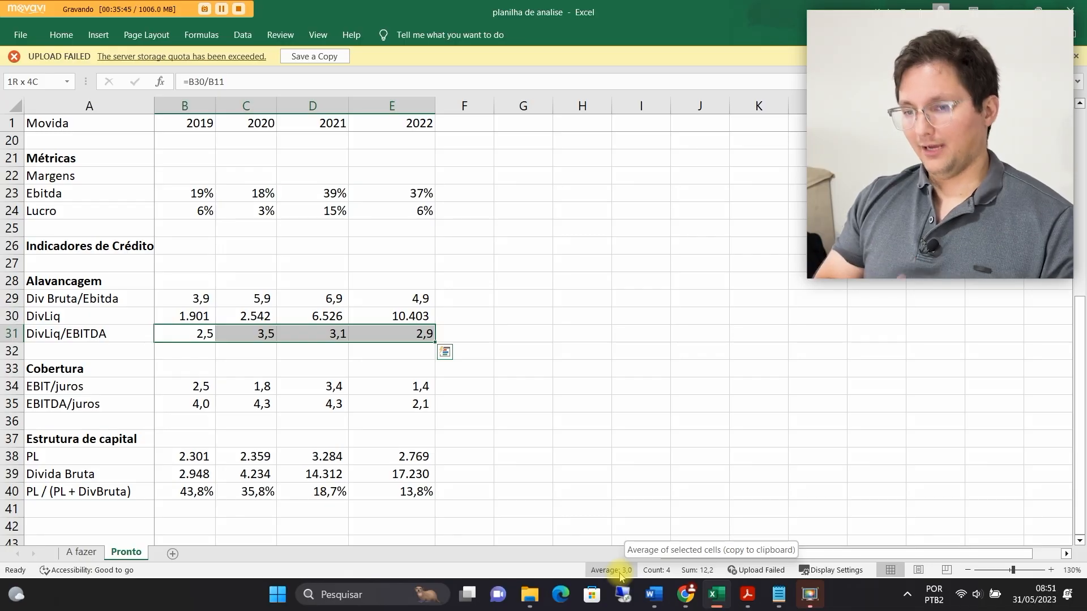
{"action": "key", "text": "Down"}
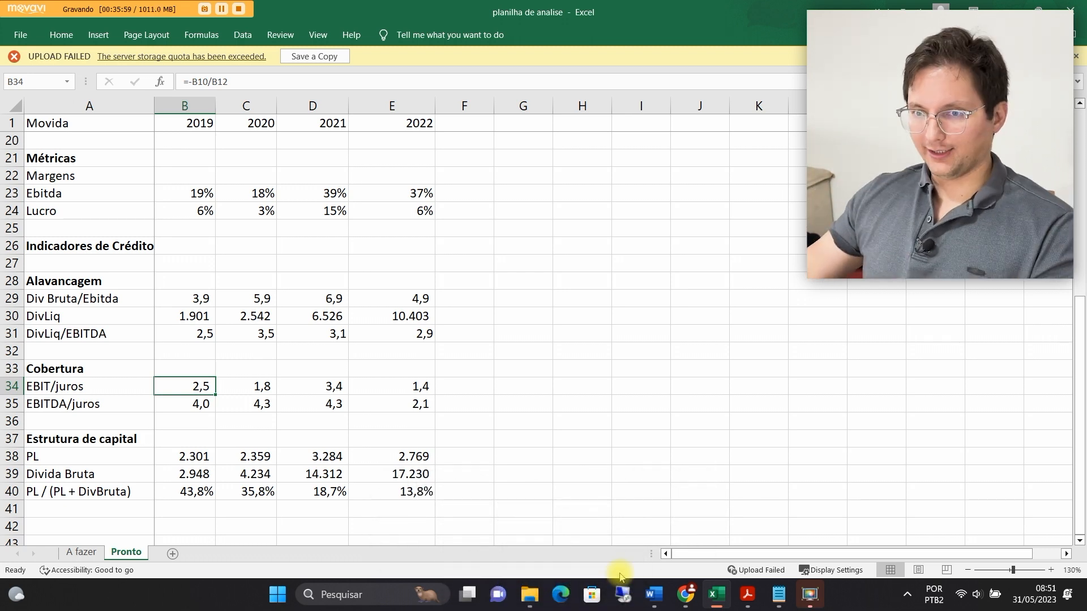
Compare the EBIT row with Resultado financeiro líquido for 2019 to 2022, and check the average EBIT/juros coverage
{"action": "scroll", "coordinate": [116, 345], "scroll_direction": "up", "scroll_amount": 6}
{"action": "left_click", "coordinate": [44, 281]}
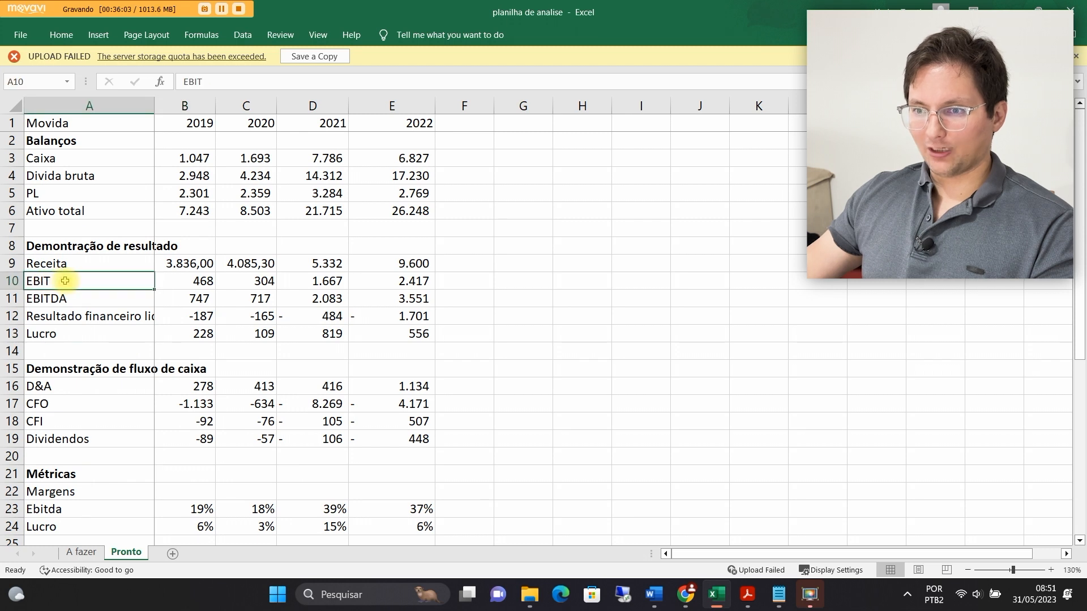
{"action": "left_click_drag", "start_coordinate": [66, 281], "coordinate": [395, 275]}
{"action": "left_click_drag", "start_coordinate": [76, 315], "coordinate": [317, 313]}
{"action": "left_click_drag", "start_coordinate": [77, 282], "coordinate": [396, 281]}
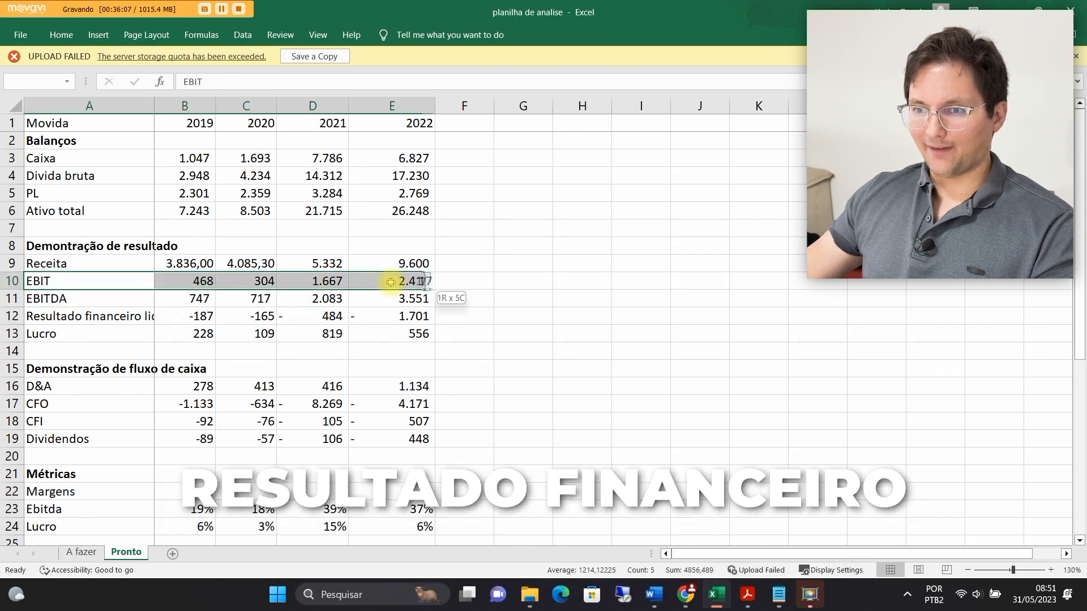
{"action": "left_click_drag", "start_coordinate": [79, 316], "coordinate": [371, 318]}
{"action": "left_click_drag", "start_coordinate": [84, 281], "coordinate": [390, 281]}
{"action": "left_click_drag", "start_coordinate": [91, 317], "coordinate": [387, 319]}
{"action": "scroll", "coordinate": [387, 319], "scroll_direction": "down", "scroll_amount": 7}
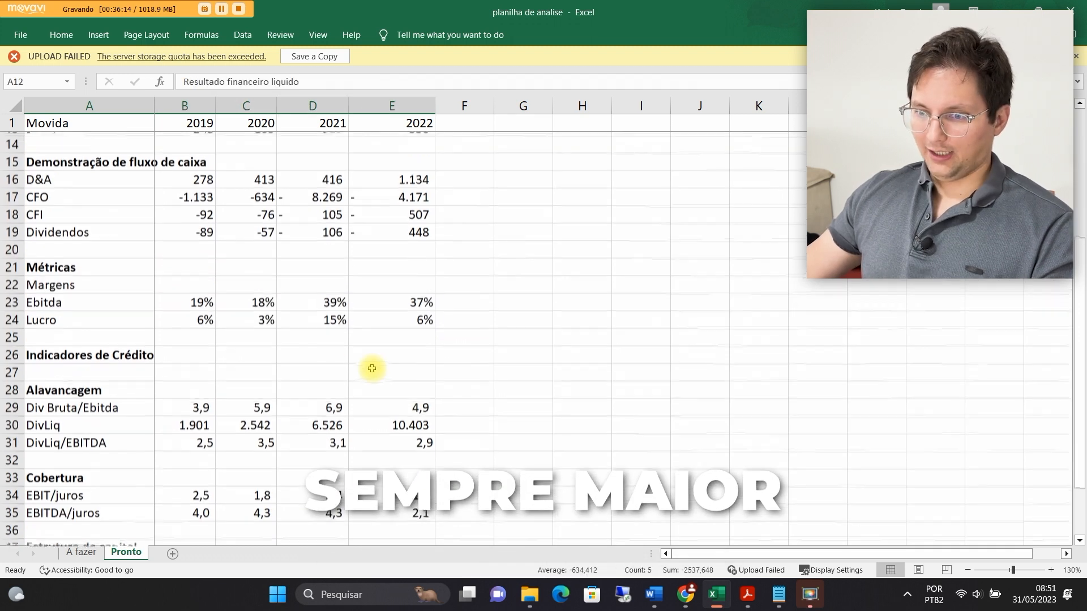
{"action": "left_click_drag", "start_coordinate": [200, 330], "coordinate": [403, 331]}
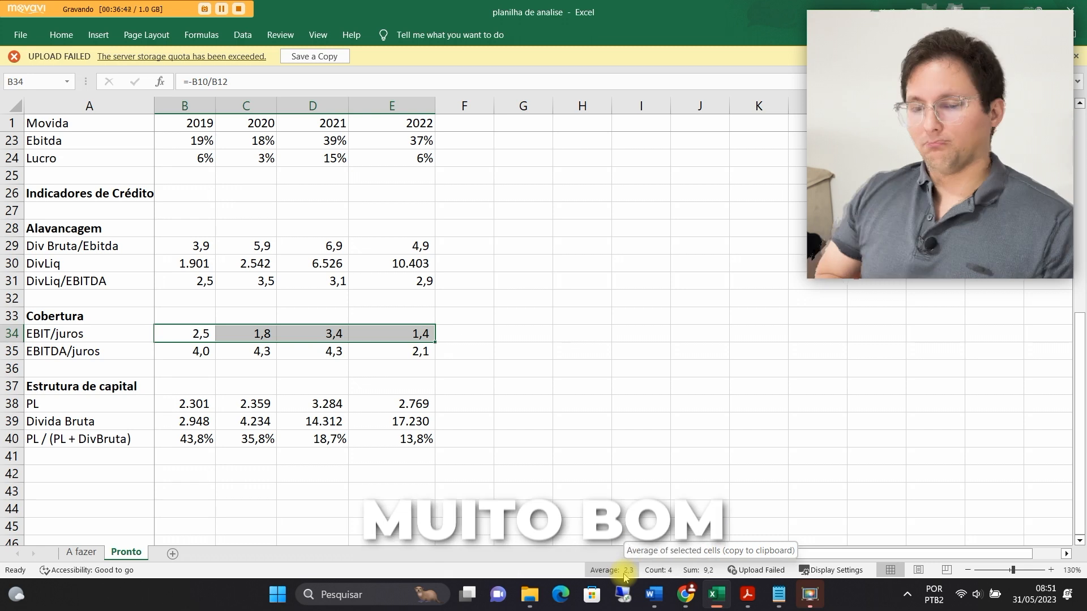
Examine the PL row in the Estrutura de capital section across the years
{"action": "key", "text": "Down"}
{"action": "key", "text": "Down"}
{"action": "key", "text": "Down"}
{"action": "key", "text": "Down"}
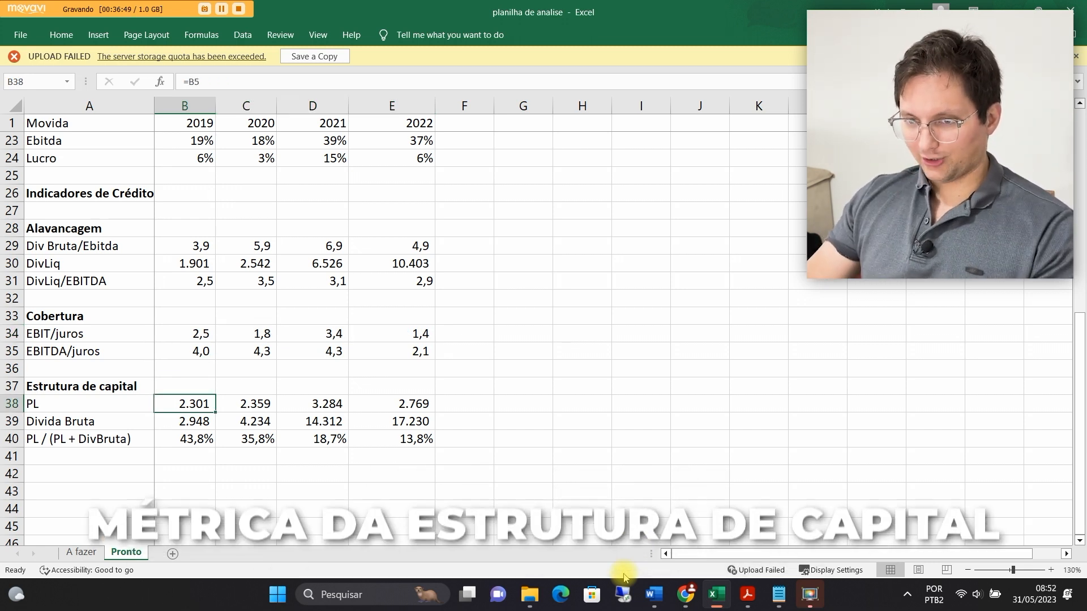
{"action": "key", "text": "Left"}
{"action": "key", "text": "Up"}
{"action": "key", "text": "Down"}
{"action": "key", "text": "Right"}
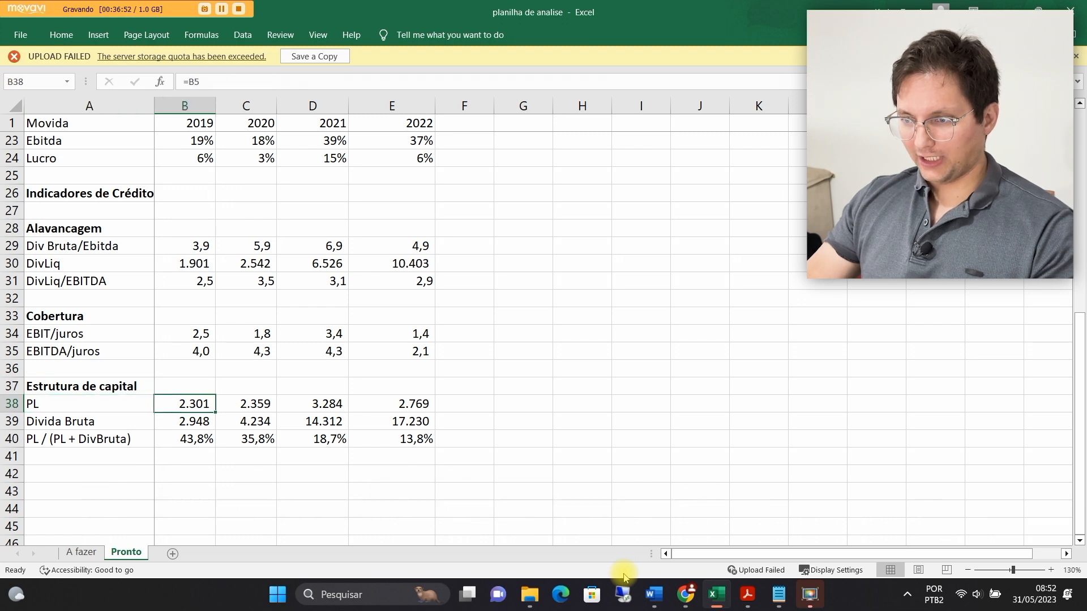
{"action": "key", "text": "shift+space"}
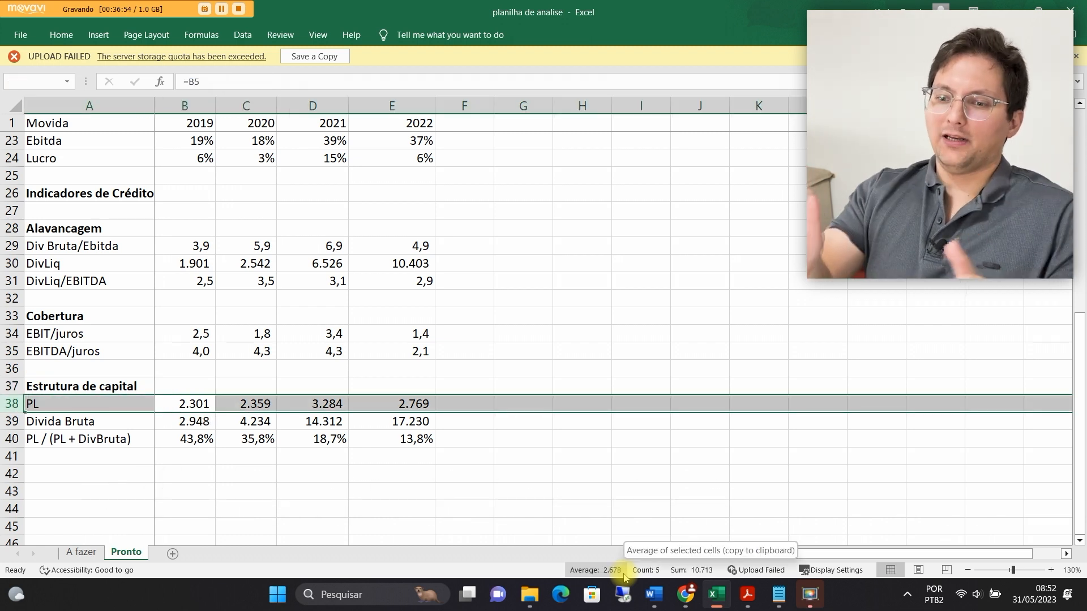
{"action": "key", "text": "shift+BackSpace"}
{"action": "key", "text": "shift+Down"}
{"action": "key", "text": "Up"}
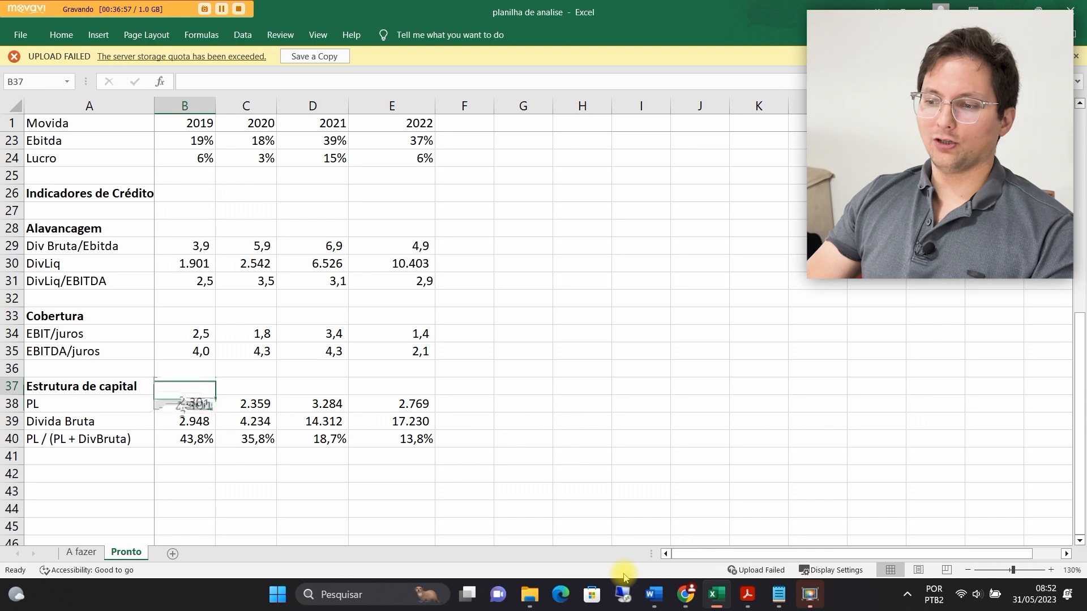
Compare PL with Divida Bruta in the Estrutura de capital section, focusing on the 2022 values
{"action": "key", "text": "Down"}
{"action": "key", "text": "shift+space"}
{"action": "key", "text": "Down"}
{"action": "key", "text": "shift+space"}
{"action": "key", "text": "Right"}
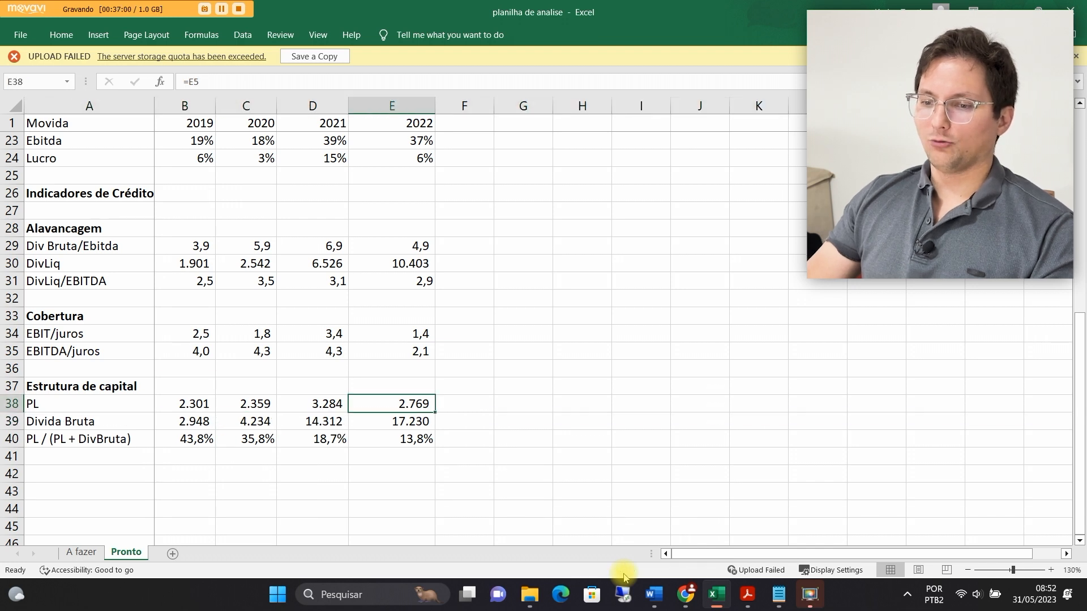
{"action": "key", "text": "shift+Down"}
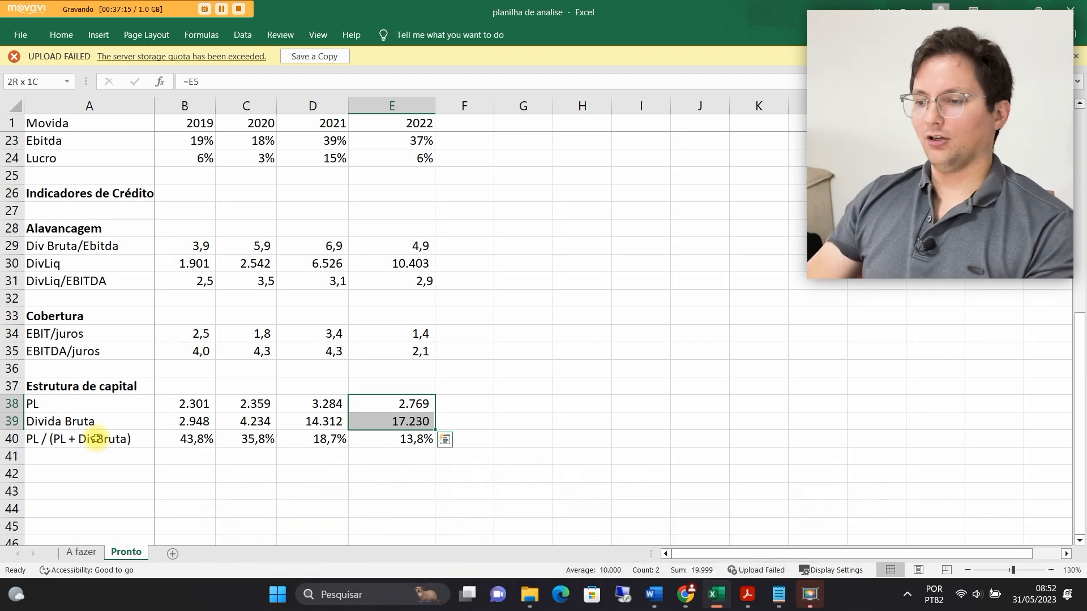
Inspect the formula behind the 2022 PL / (PL + DivBruta) ratio
{"action": "key", "text": "Down"}
{"action": "key", "text": "Down"}
{"action": "key", "text": "F2"}
{"action": "key", "text": "shift+Return"}
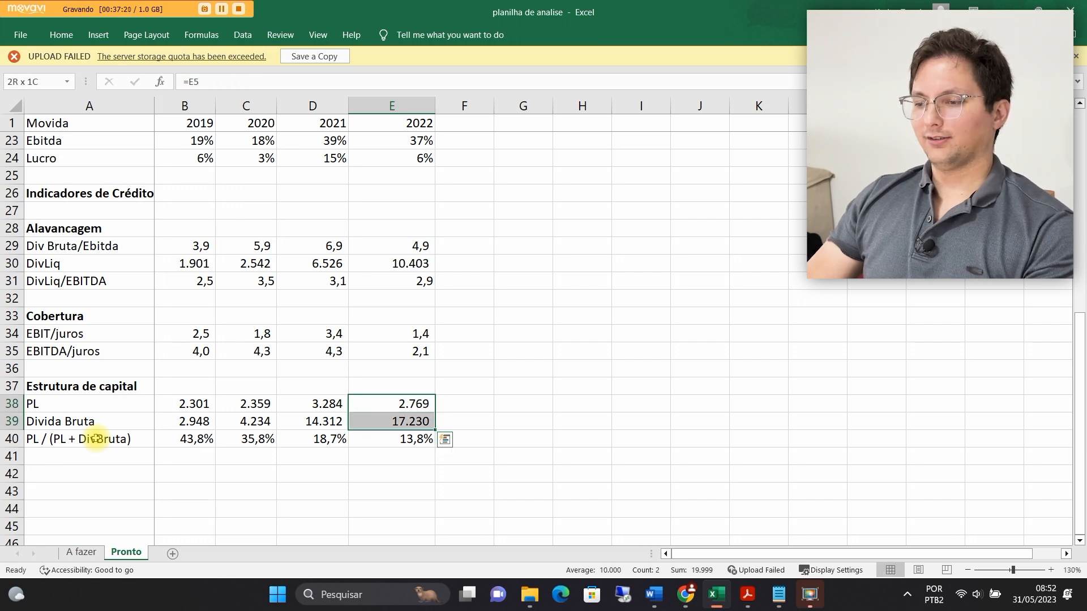
Examine the PL / (PL + DivBruta) ratio year by year from 2019 to 2022
{"action": "key", "text": "Down"}
{"action": "key", "text": "Down"}
{"action": "key", "text": "Left"}
{"action": "key", "text": "Left"}
{"action": "key", "text": "Left"}
{"action": "key", "text": "Right"}
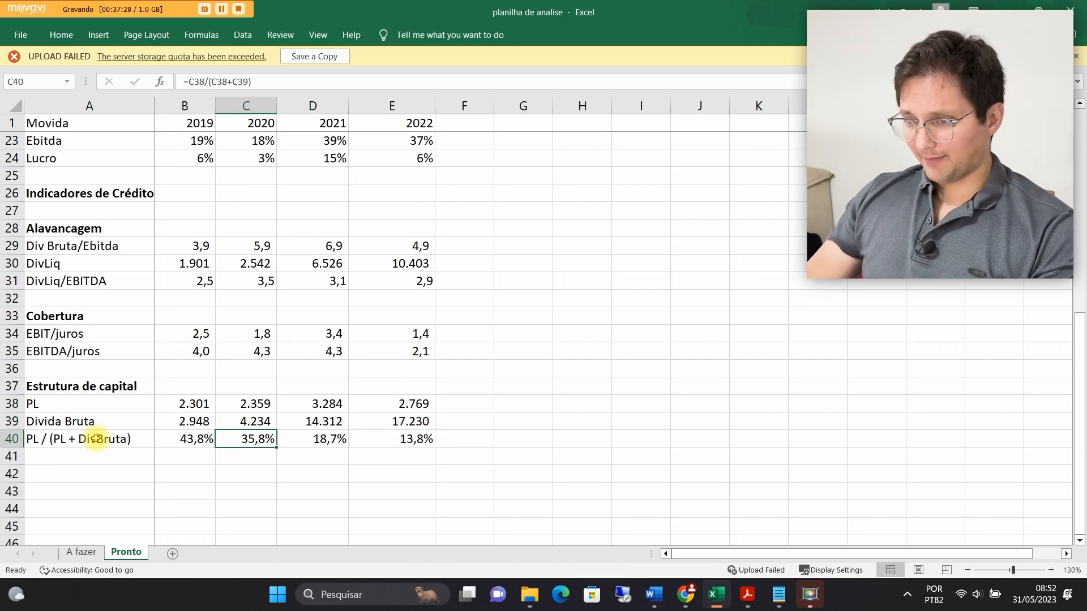
{"action": "key", "text": "Right"}
{"action": "key", "text": "Right"}
{"action": "key", "text": "Right"}
{"action": "key", "text": "Left"}
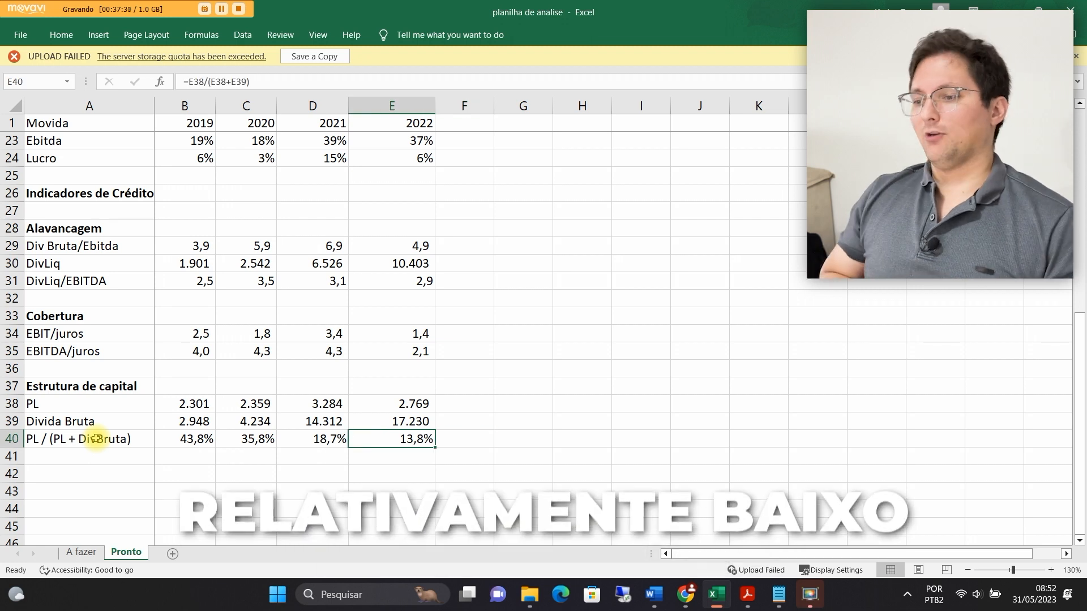
{"action": "key", "text": "shift+Left"}
{"action": "key", "text": "shift+Left"}
{"action": "key", "text": "shift+Left"}
{"action": "key", "text": "Up"}
{"action": "key", "text": "Down"}
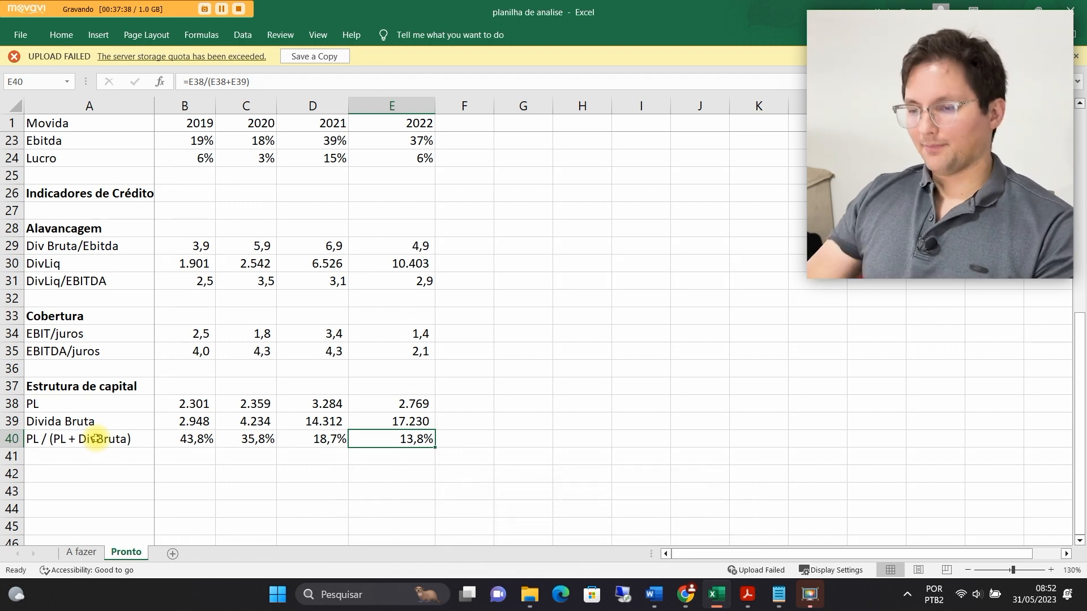
Compare the PL / (PL + DivBruta) ratio over 2019 to 2021
{"action": "key", "text": "Left"}
{"action": "key", "text": "Left"}
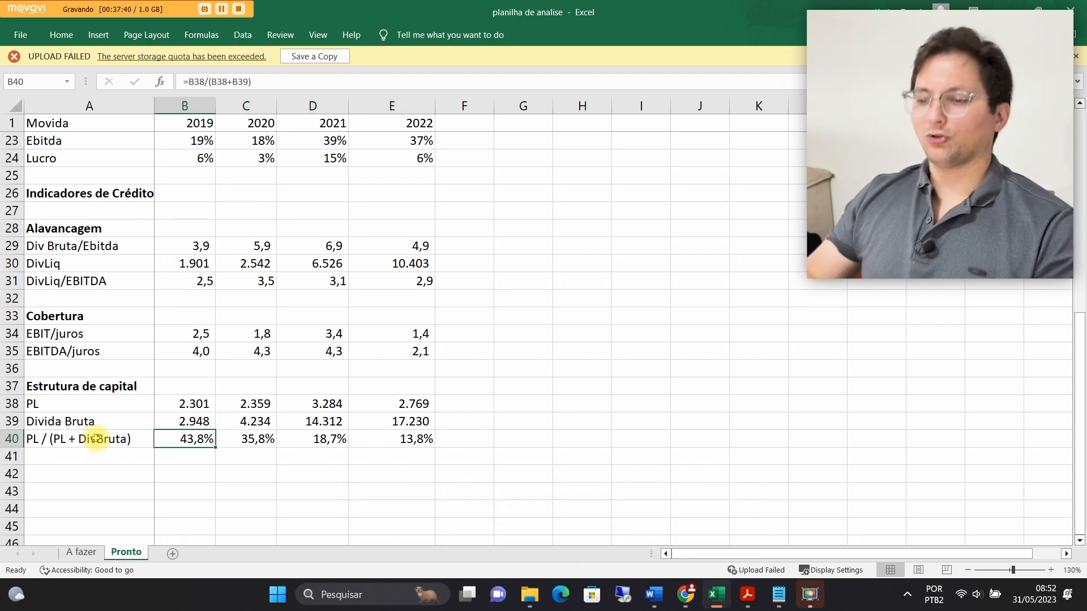
{"action": "key", "text": "shift+Right"}
{"action": "key", "text": "shift+Right"}
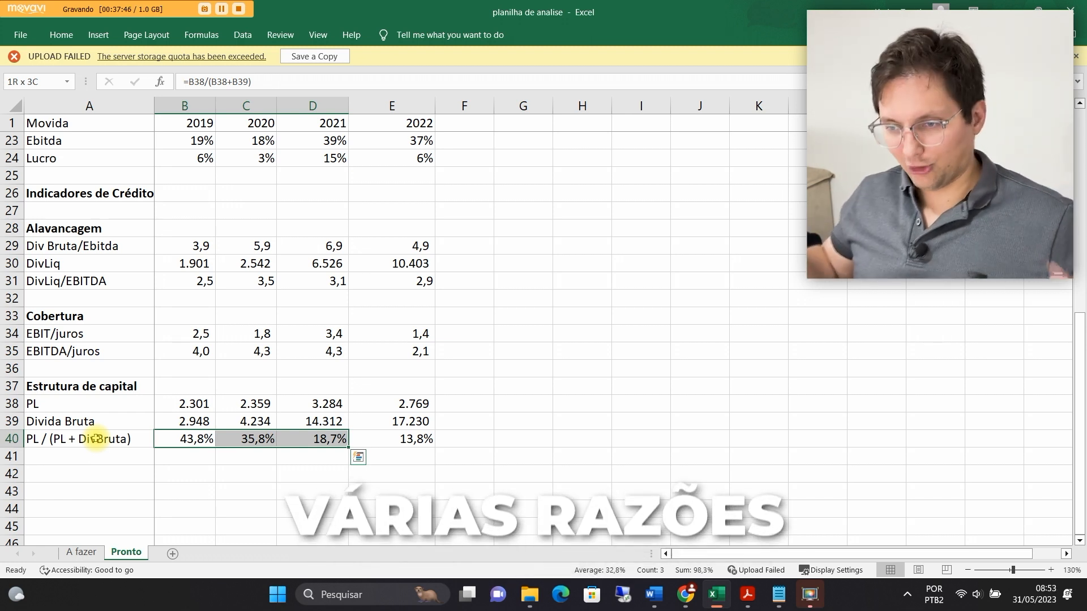
{"action": "key", "text": "shift+Left"}
{"action": "key", "text": "shift+Left"}
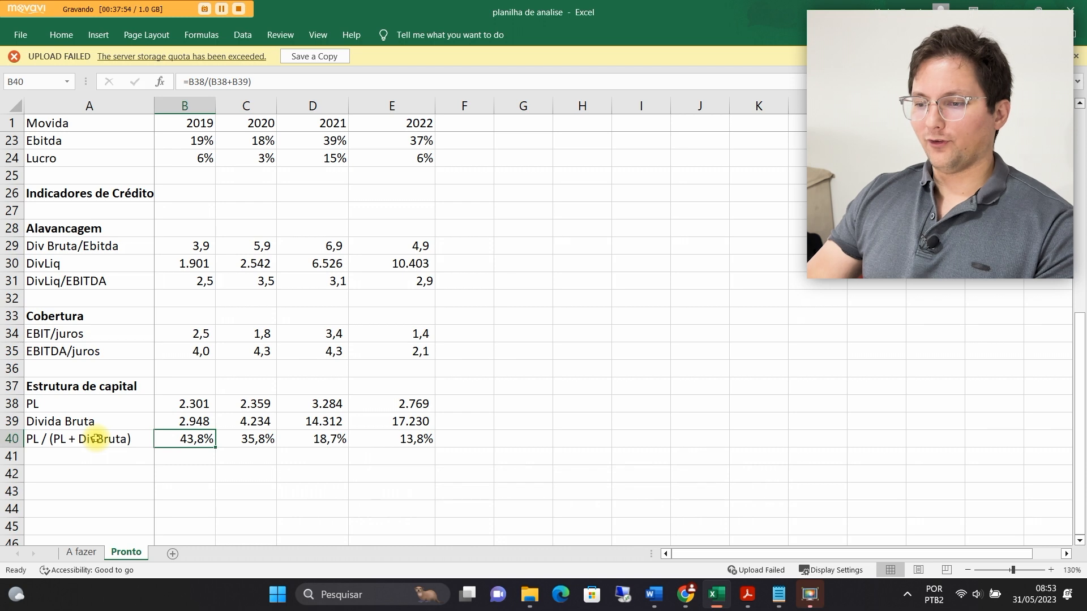
{"action": "key", "text": "shift+Right"}
{"action": "key", "text": "shift+Right"}
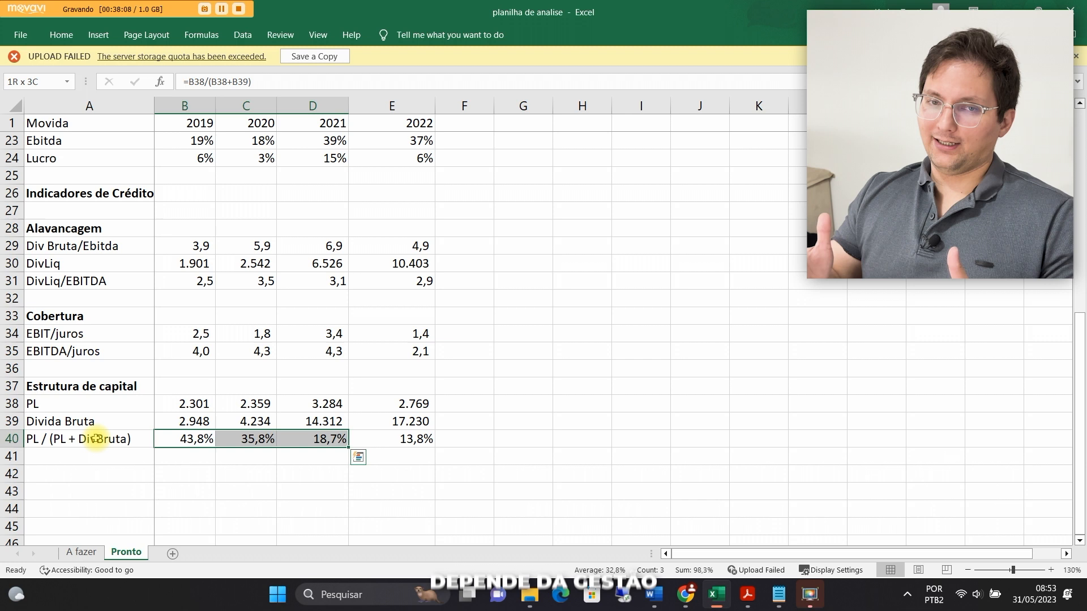
Review the full 2019 to 2022 range of the PL / (PL + DivBruta) ratio
{"action": "key", "text": "Up"}
{"action": "key", "text": "Down"}
{"action": "key", "text": "shift+Right"}
{"action": "key", "text": "shift+Right"}
{"action": "key", "text": "shift+Right"}
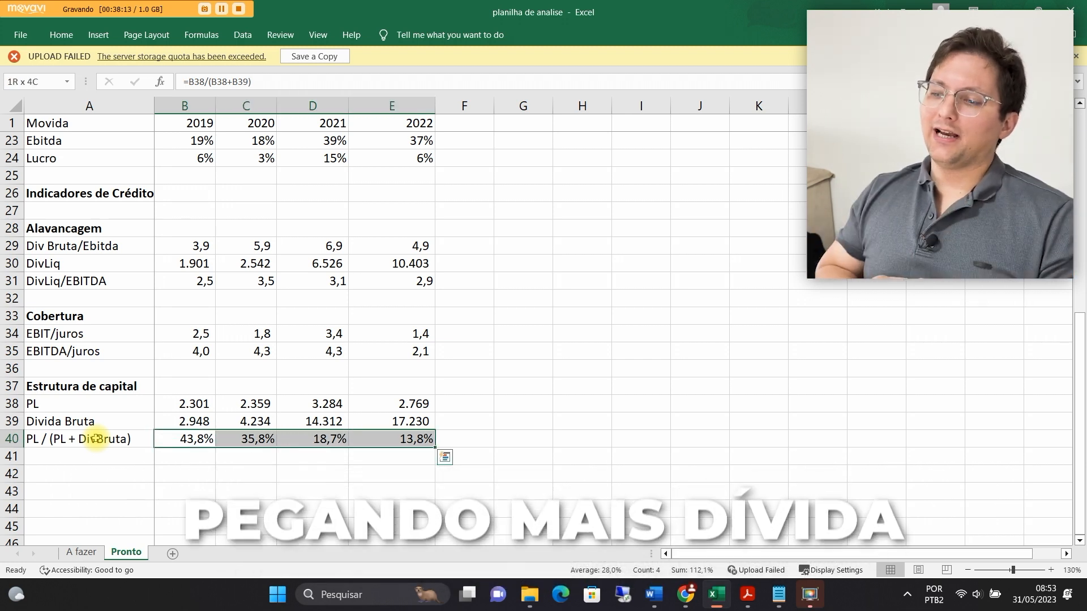
Review the EBIT/juros and EBITDA/juros rows in the Cobertura section for 2019 to 2022
{"action": "key", "text": "Up"}
{"action": "key", "text": "Up"}
{"action": "key", "text": "Up"}
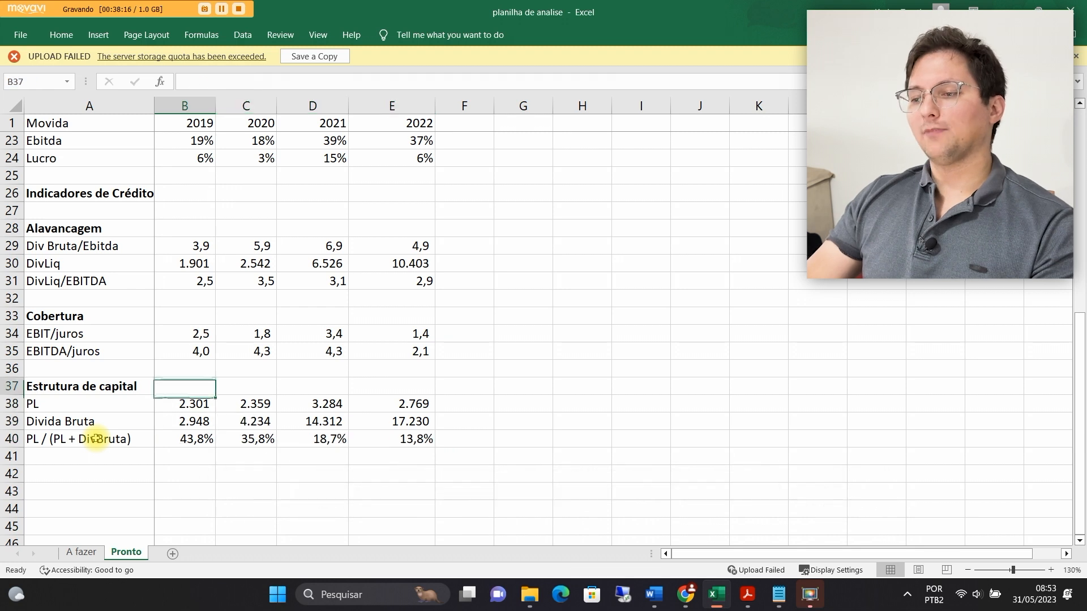
{"action": "key", "text": "shift+space"}
{"action": "key", "text": "shift+Down"}
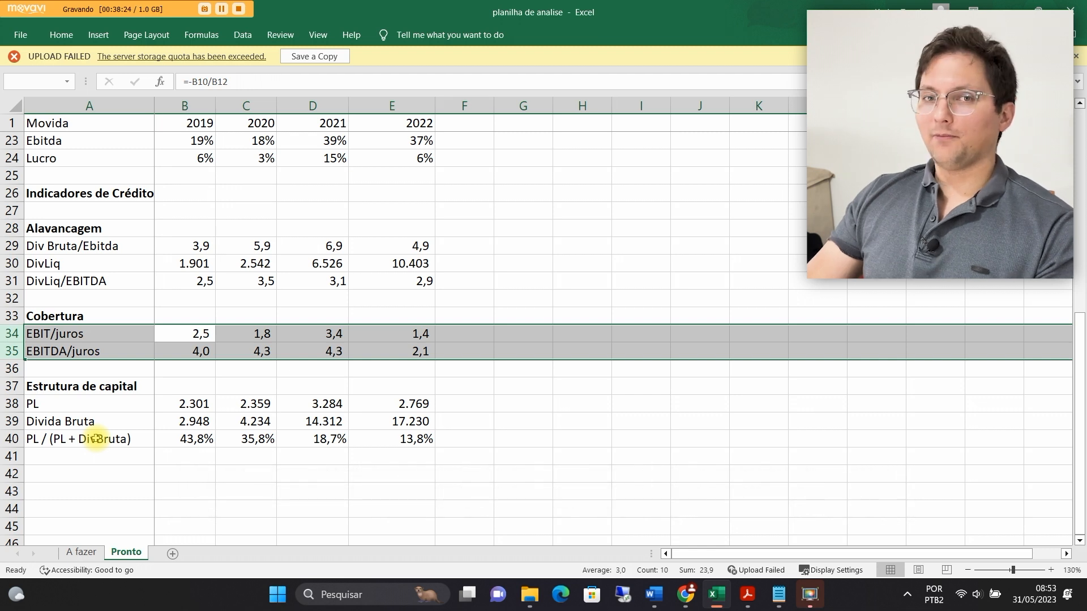
{"action": "key", "text": "Down"}
{"action": "key", "text": "Up"}
{"action": "key", "text": "Up"}
{"action": "key", "text": "Up"}
{"action": "key", "text": "Up"}
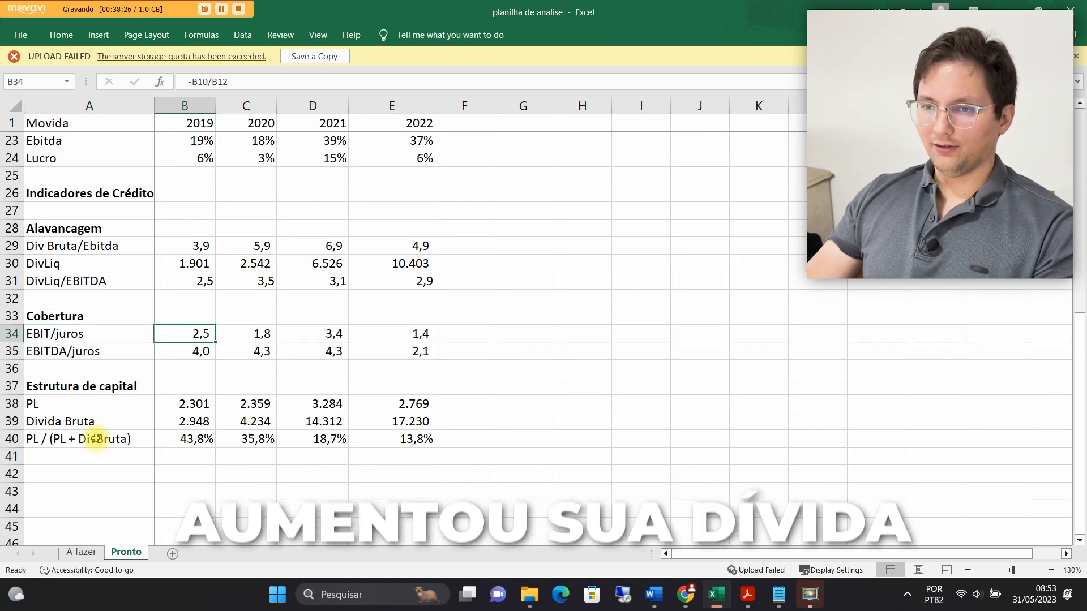
{"action": "key", "text": "Up"}
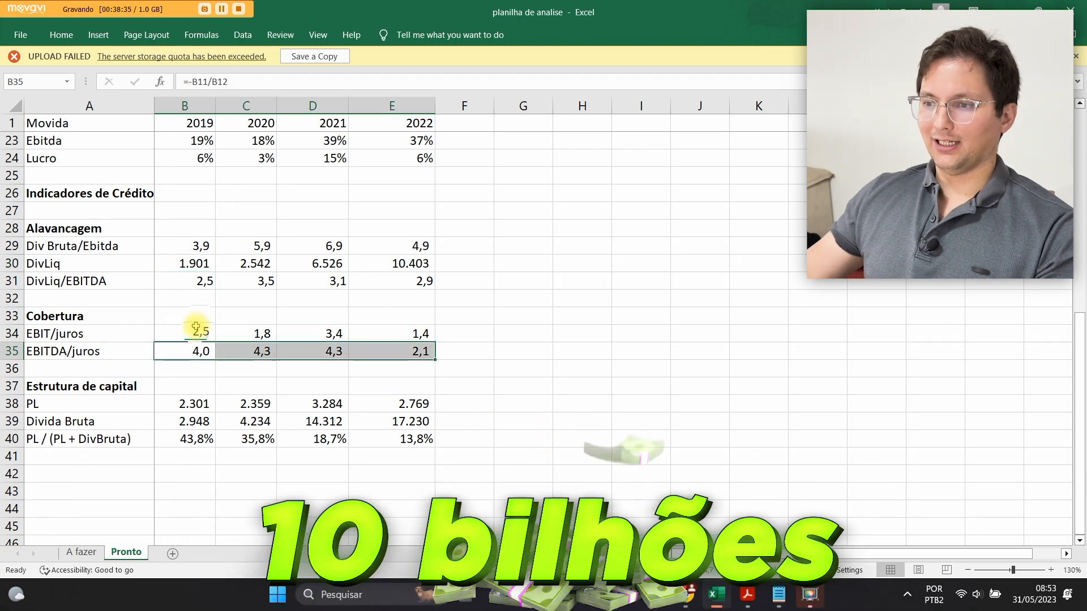
Compare the Div Bruta/Ebitda and DivLiq/EBITDA rows for 2019 to 2022
{"action": "left_click_drag", "start_coordinate": [198, 247], "coordinate": [392, 247]}
{"action": "left_click_drag", "start_coordinate": [189, 280], "coordinate": [381, 274]}
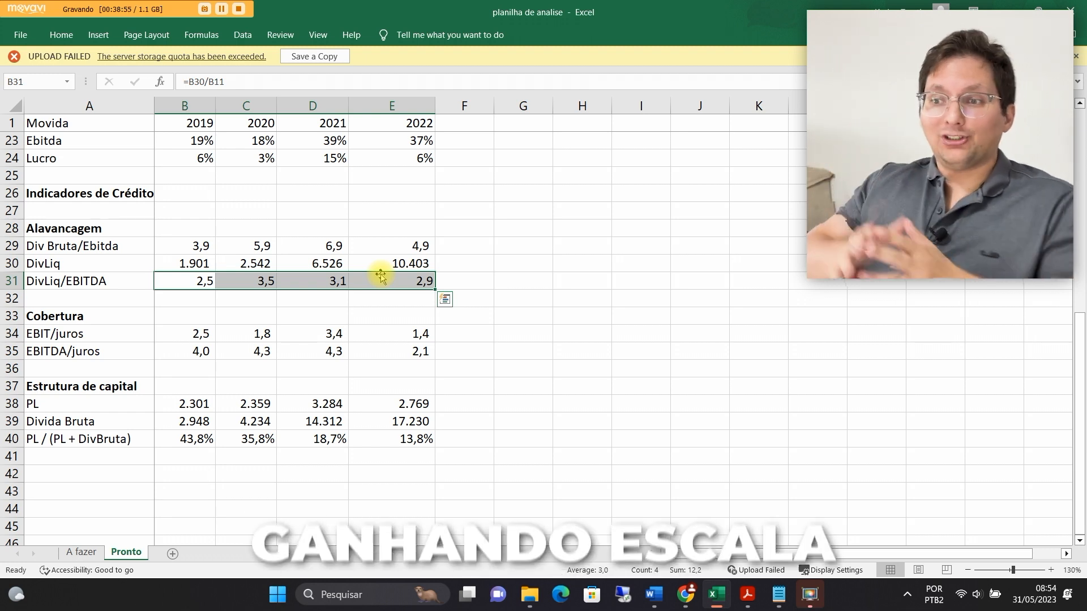
{"action": "scroll", "coordinate": [381, 276], "scroll_direction": "up", "scroll_amount": 2}
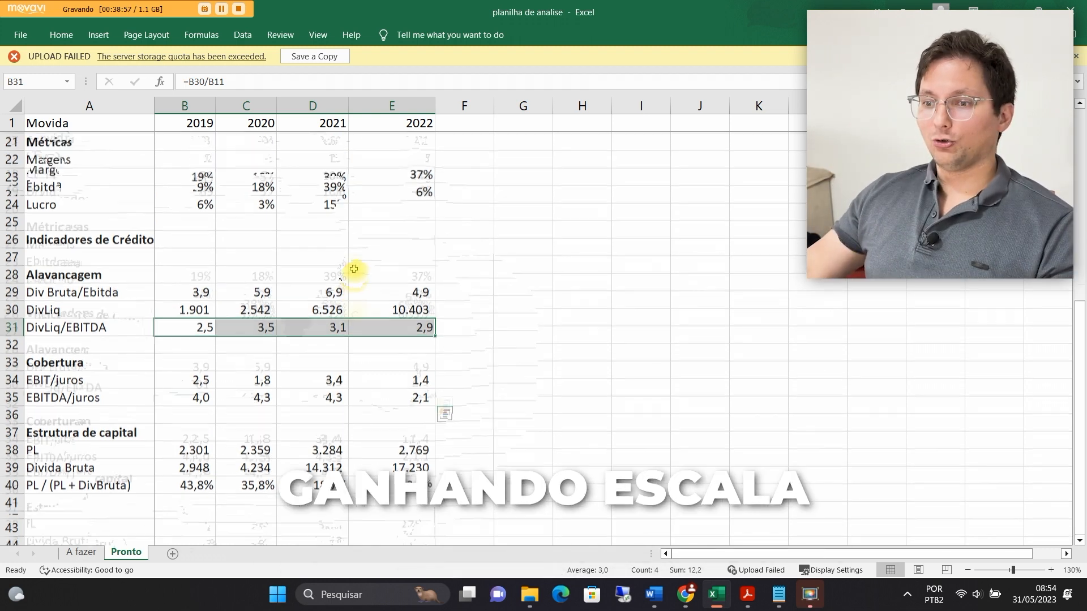
Examine the Lucro margin for 2019 to 2022 together with the Lucro values in the income statement
{"action": "left_click_drag", "start_coordinate": [207, 265], "coordinate": [387, 256]}
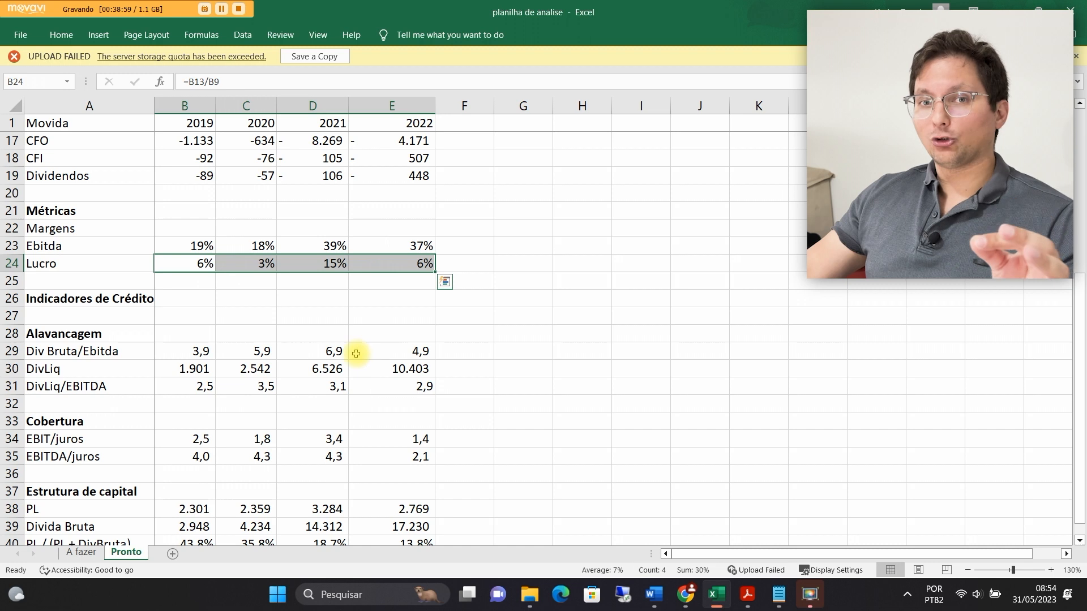
{"action": "scroll", "coordinate": [356, 354], "scroll_direction": "up", "scroll_amount": 2}
{"action": "scroll", "coordinate": [337, 404], "scroll_direction": "up", "scroll_amount": 2}
{"action": "left_click", "coordinate": [212, 287]}
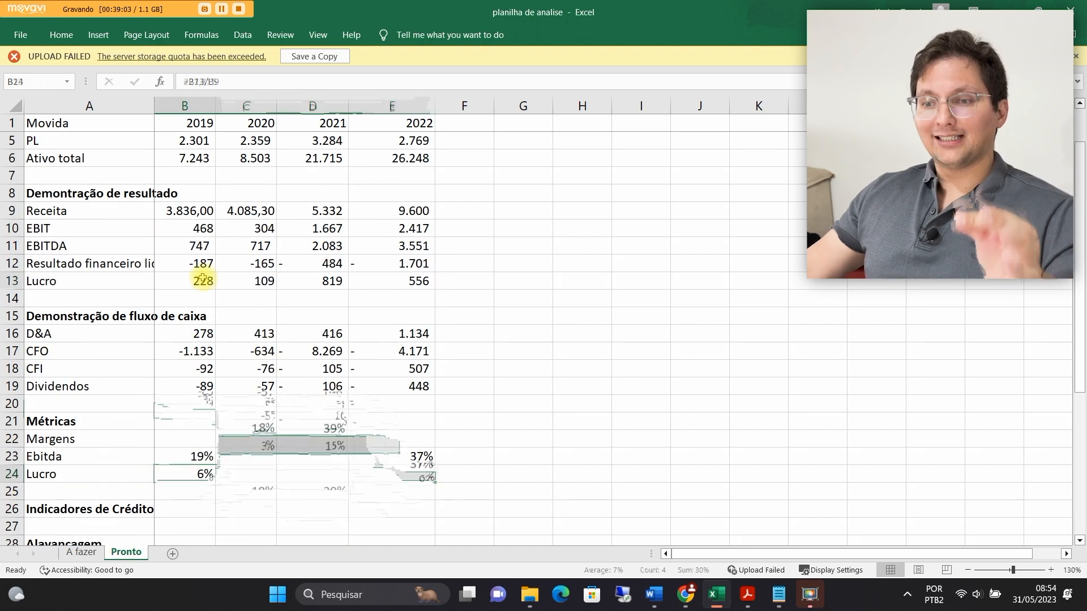
{"action": "left_click", "coordinate": [355, 280]}
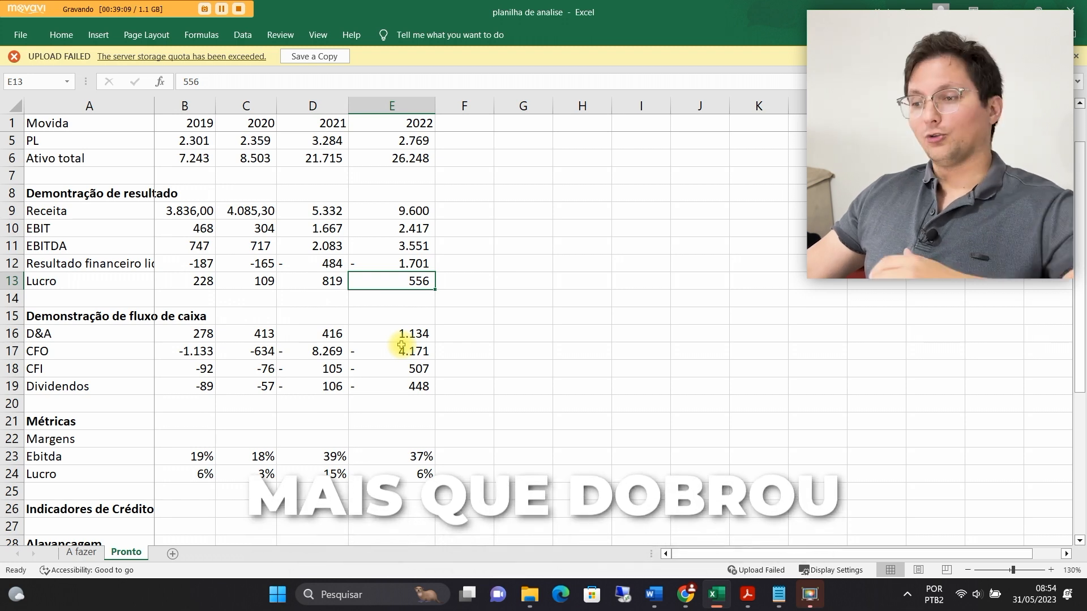
Set EBIT/juros to 0,5 for every year from 2019 to 2022 and color those values red
{"action": "scroll", "coordinate": [371, 416], "scroll_direction": "down", "scroll_amount": 4}
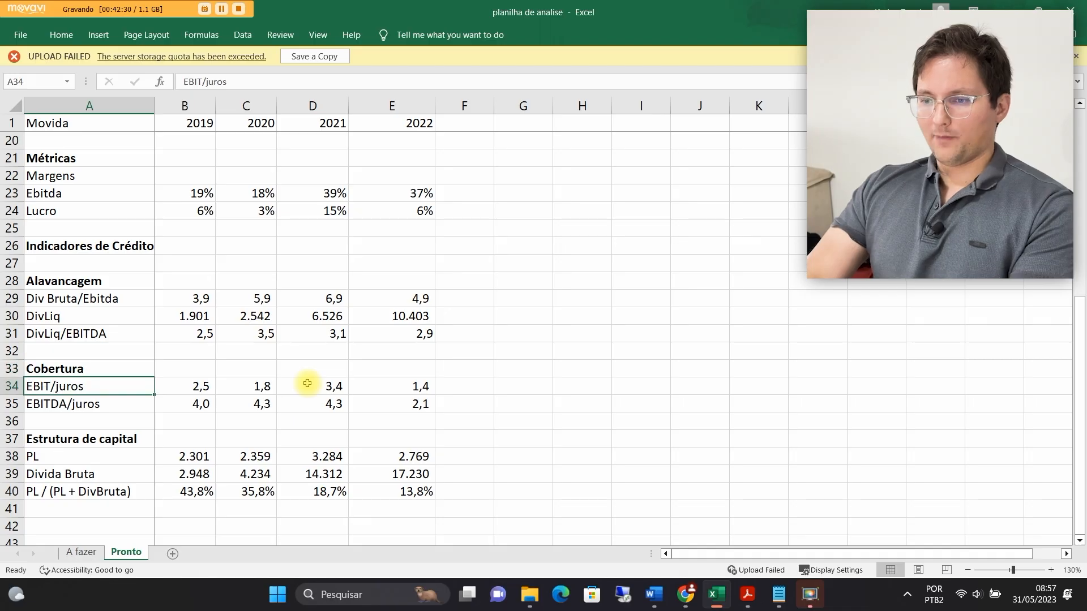
{"action": "key", "text": "Right"}
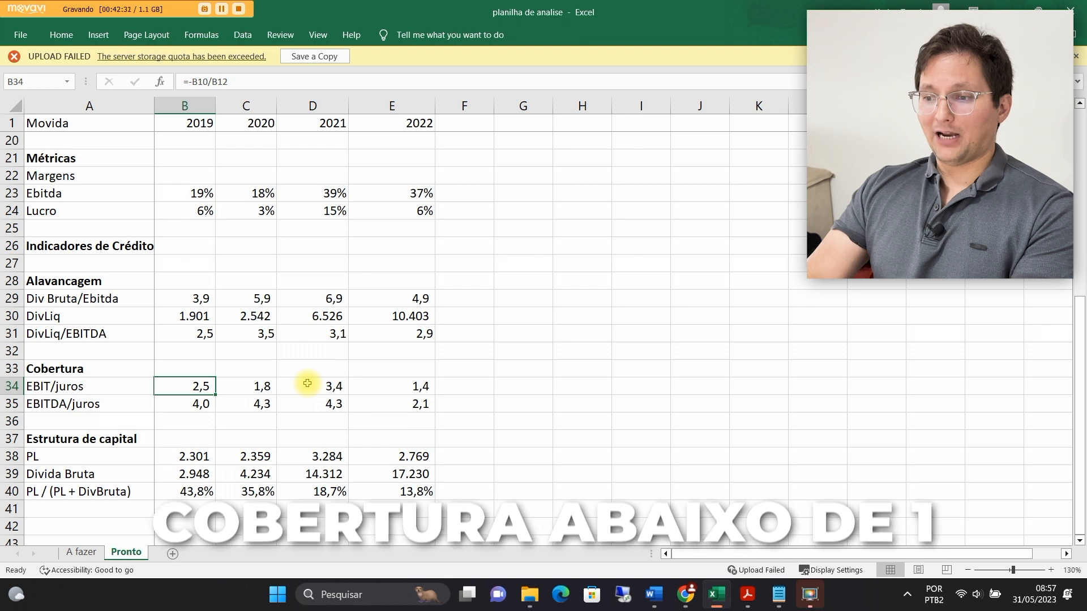
{"action": "key", "text": "shift+Right"}
{"action": "key", "text": "shift+Right"}
{"action": "key", "text": "shift+Right"}
{"action": "key", "text": "shift+Right"}
{"action": "key", "text": "shift+Left"}
{"action": "type", "text": "0"}
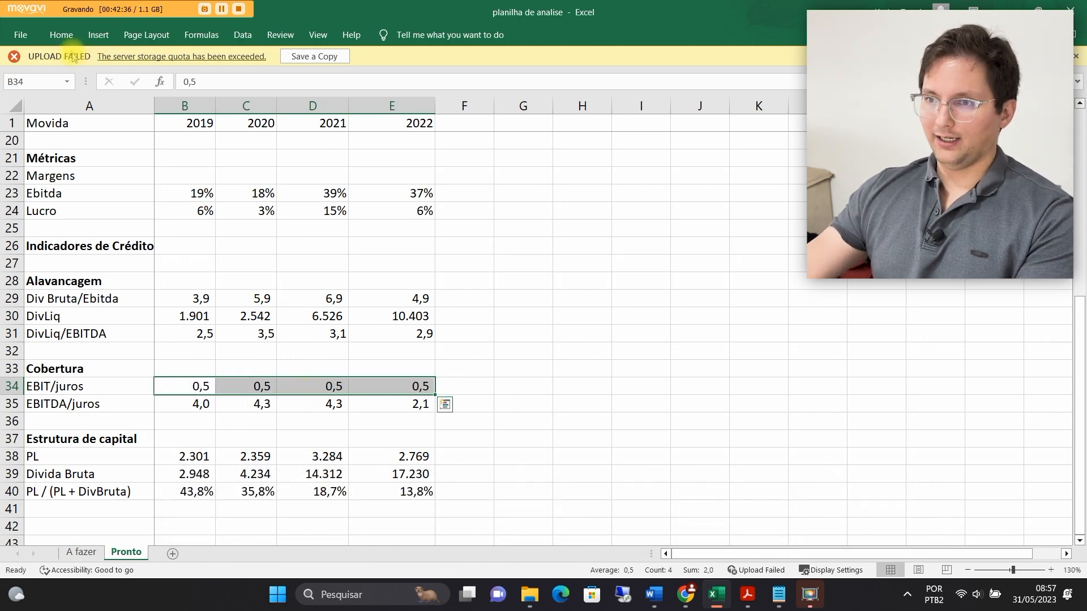
{"action": "left_click", "coordinate": [61, 35]}
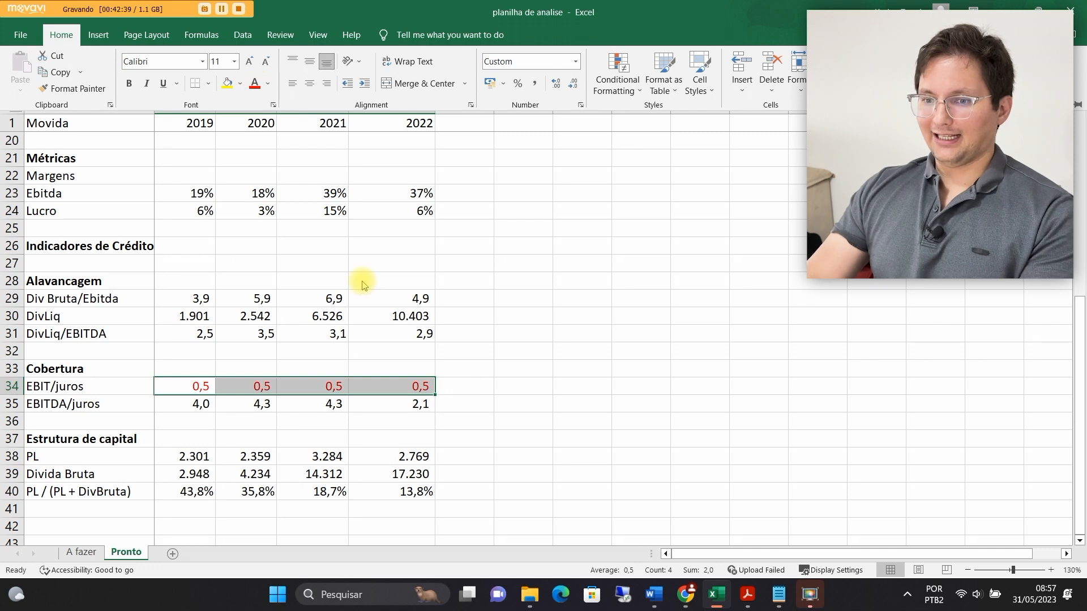
{"action": "left_click", "coordinate": [202, 335]}
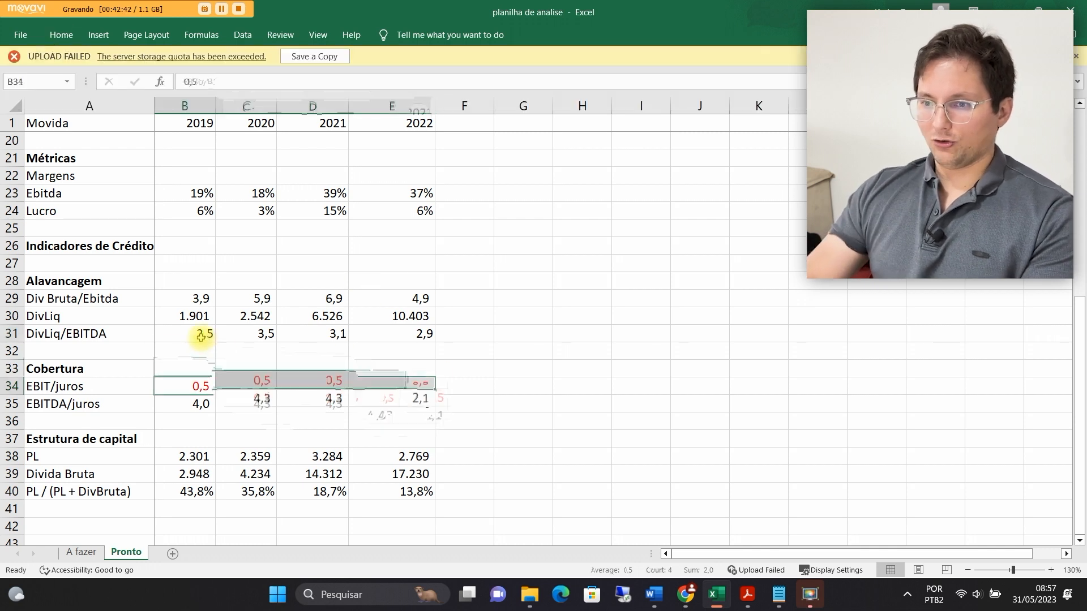
Set DivLiq/EBITDA to 6 for every year from 2019 to 2022 and color those values red
{"action": "key", "text": "shift+Right"}
{"action": "key", "text": "shift+Right"}
{"action": "key", "text": "shift+Right"}
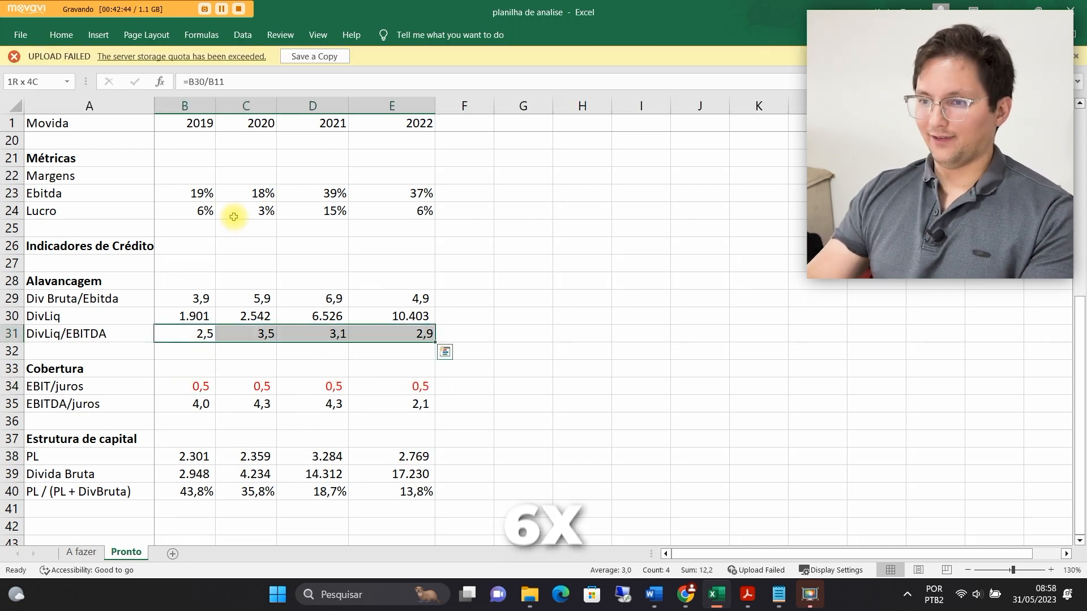
{"action": "type", "text": "6"}
{"action": "key", "text": "ctrl+Return"}
{"action": "left_click", "coordinate": [62, 35]}
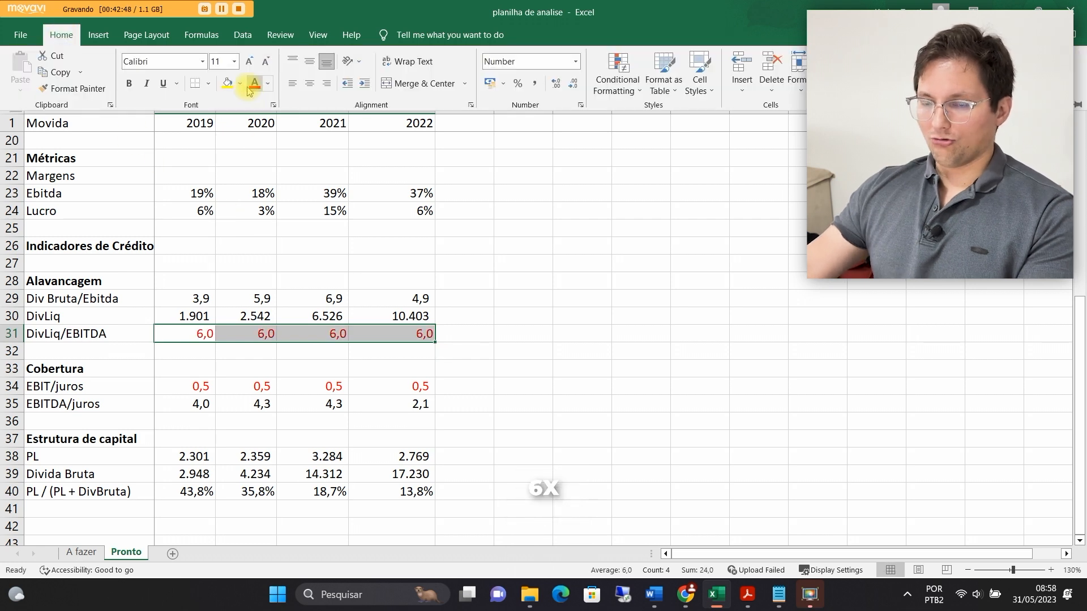
{"action": "left_click", "coordinate": [255, 84]}
Set Lucro in the income statement to -100 for 2019 to 2022 and select the Lucro margin row to check it
{"action": "scroll", "coordinate": [255, 391], "scroll_direction": "up", "scroll_amount": 3}
{"action": "left_click", "coordinate": [210, 281]}
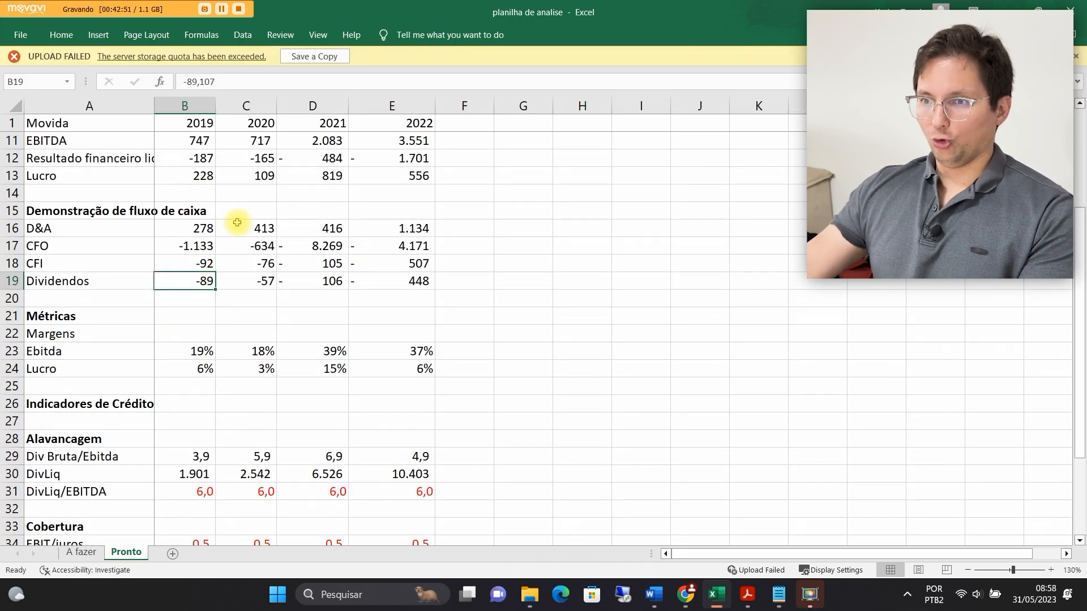
{"action": "key", "text": "shift+Right"}
{"action": "key", "text": "shift+Right"}
{"action": "key", "text": "shift+Right"}
{"action": "type", "text": "-100"}
{"action": "key", "text": "ctrl+Return"}
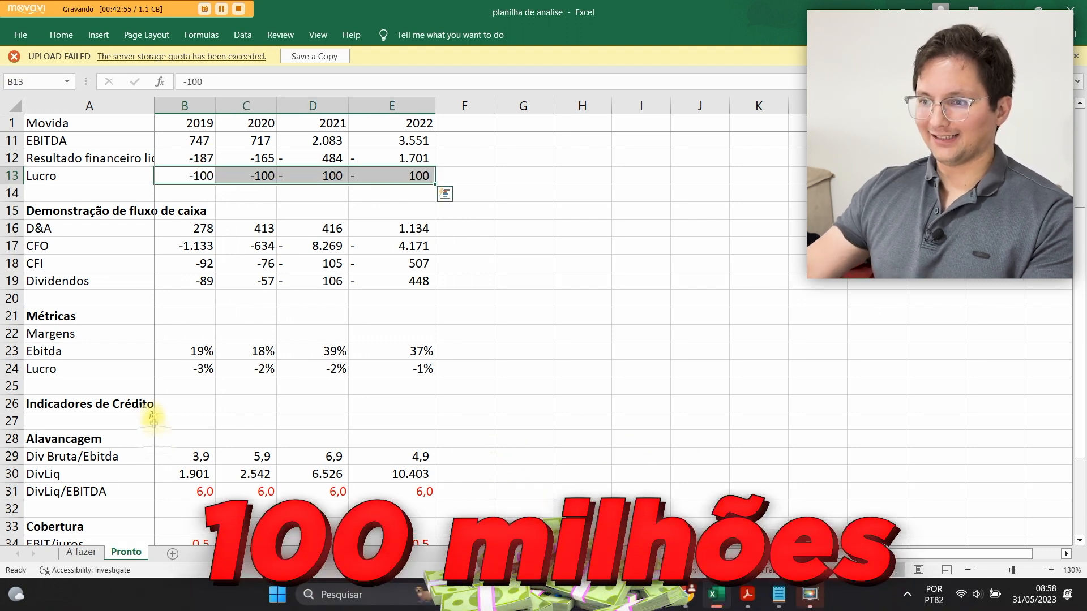
{"action": "left_click", "coordinate": [198, 370]}
{"action": "key", "text": "shift+Right"}
{"action": "key", "text": "shift+Right"}
{"action": "key", "text": "shift+Right"}
Set EBITDA in the income statement to 500 for every year from 2019 to 2022
{"action": "scroll", "coordinate": [310, 284], "scroll_direction": "up", "scroll_amount": 2}
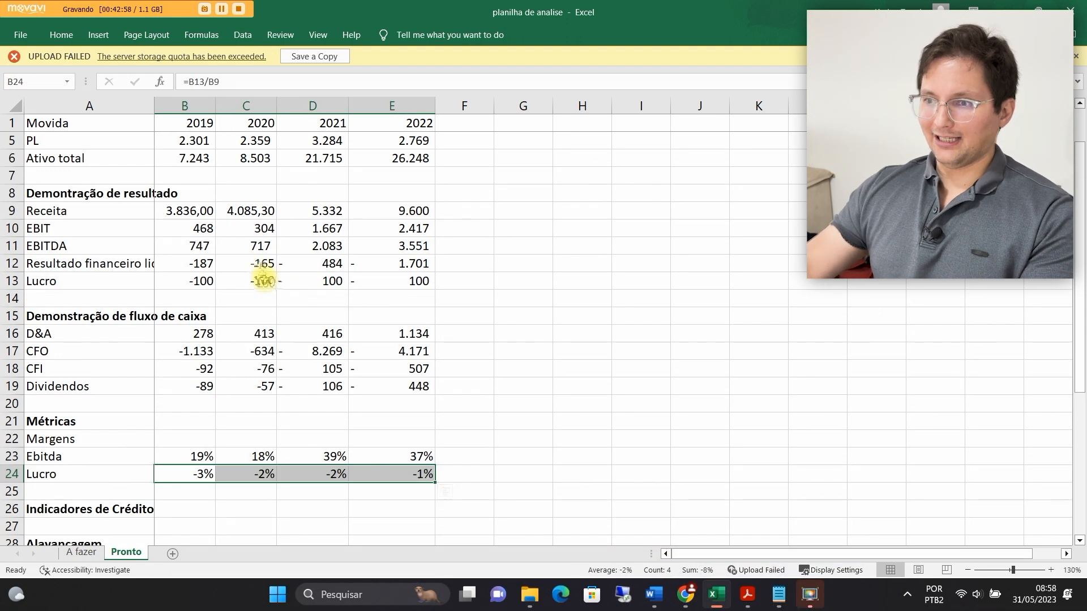
{"action": "left_click", "coordinate": [198, 246]}
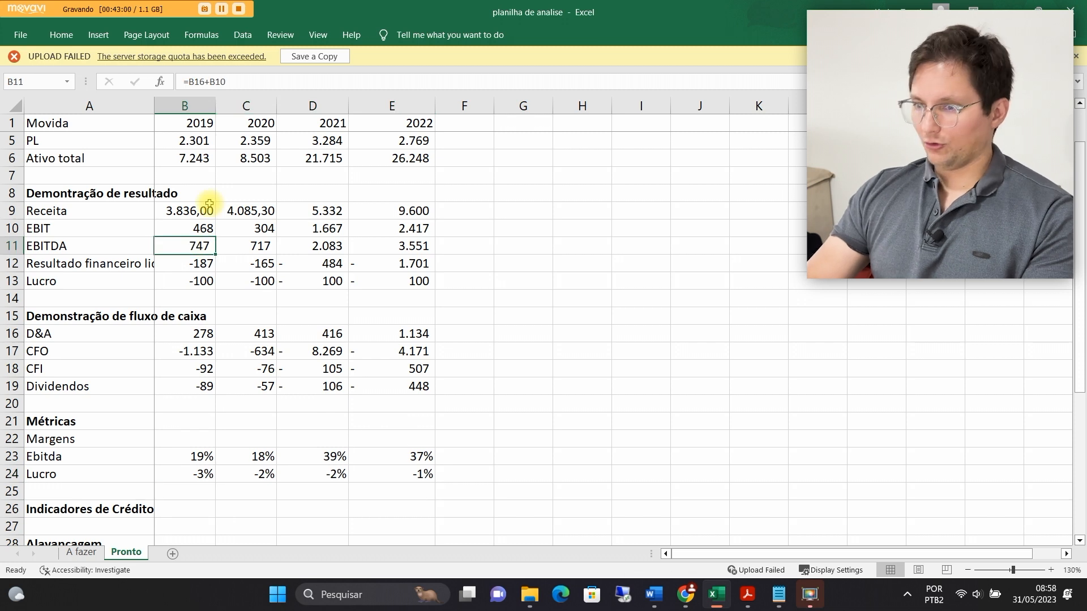
{"action": "key", "text": "shift+Right"}
{"action": "key", "text": "shift+Right"}
{"action": "key", "text": "shift+Right"}
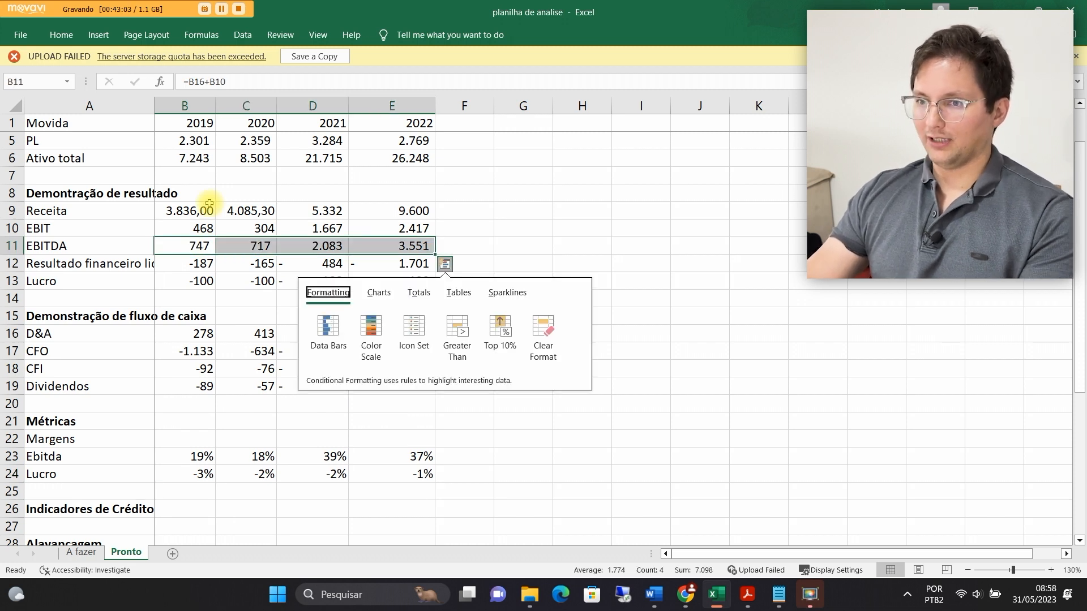
{"action": "type", "text": "00"}
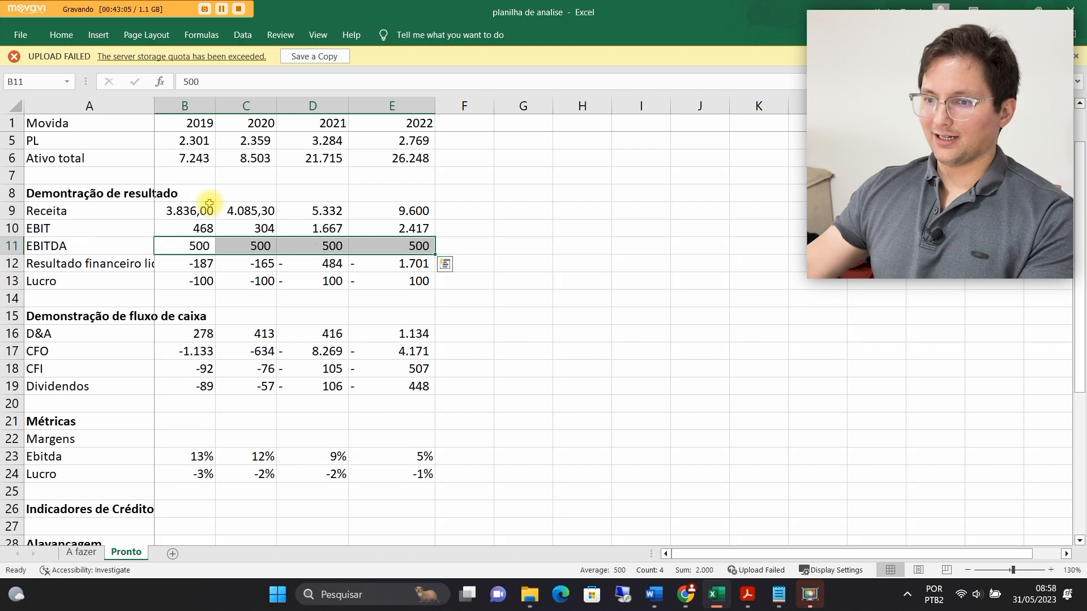
Review the Ebitda margin row, followed by the DivLiq/EBITDA and EBIT/juros rows for 2019 to 2022
{"action": "left_click_drag", "start_coordinate": [199, 457], "coordinate": [400, 459]}
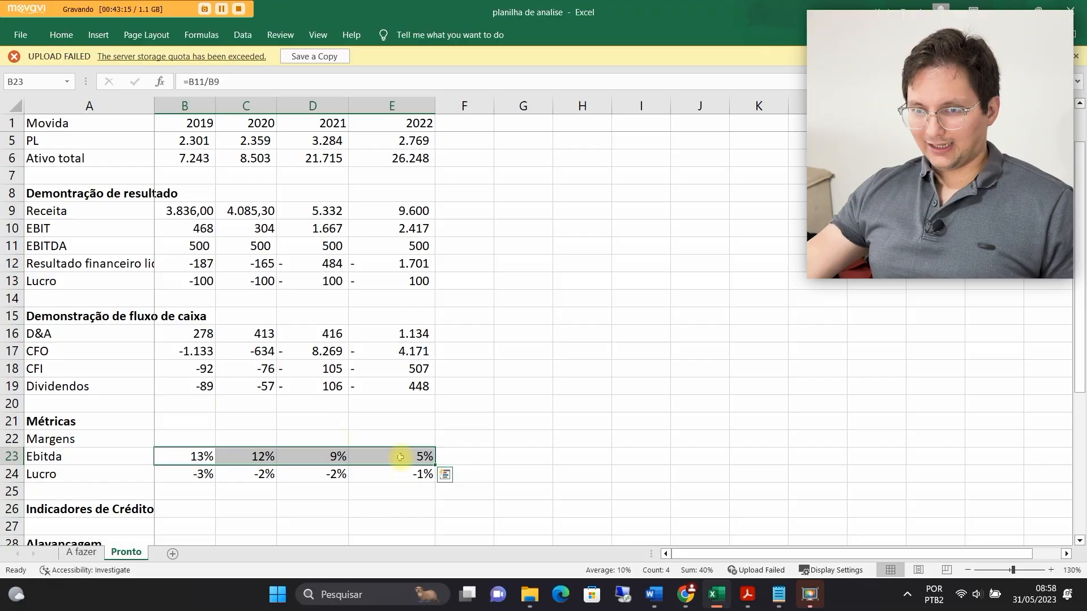
{"action": "scroll", "coordinate": [336, 430], "scroll_direction": "down", "scroll_amount": 2}
{"action": "scroll", "coordinate": [335, 431], "scroll_direction": "down", "scroll_amount": 1}
{"action": "left_click", "coordinate": [298, 320]}
{"action": "left_click_drag", "start_coordinate": [207, 298], "coordinate": [397, 299]}
{"action": "scroll", "coordinate": [345, 369], "scroll_direction": "down", "scroll_amount": 2}
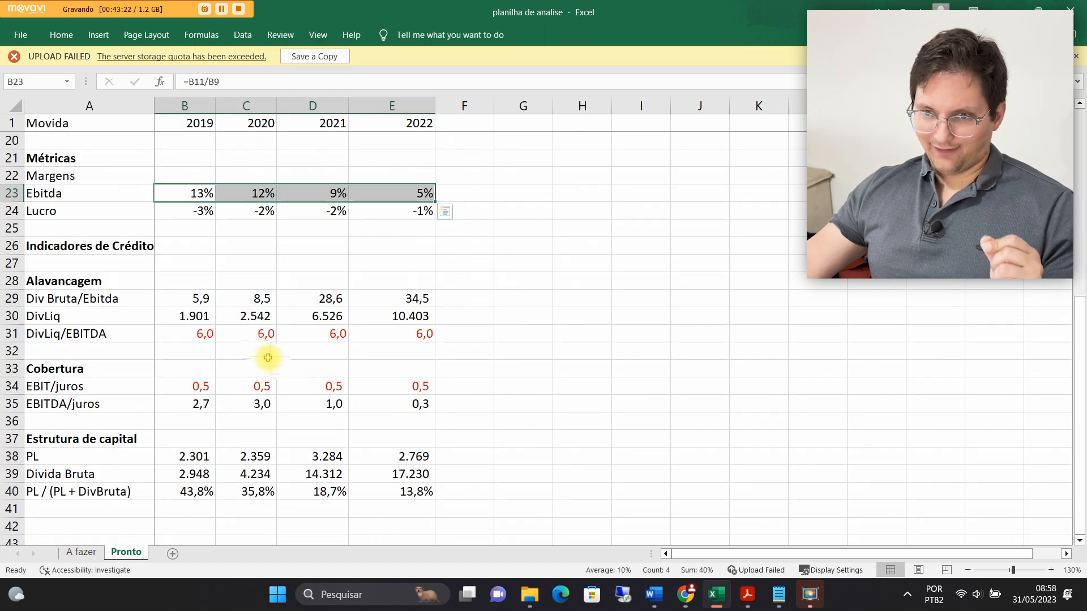
{"action": "left_click_drag", "start_coordinate": [199, 333], "coordinate": [390, 333]}
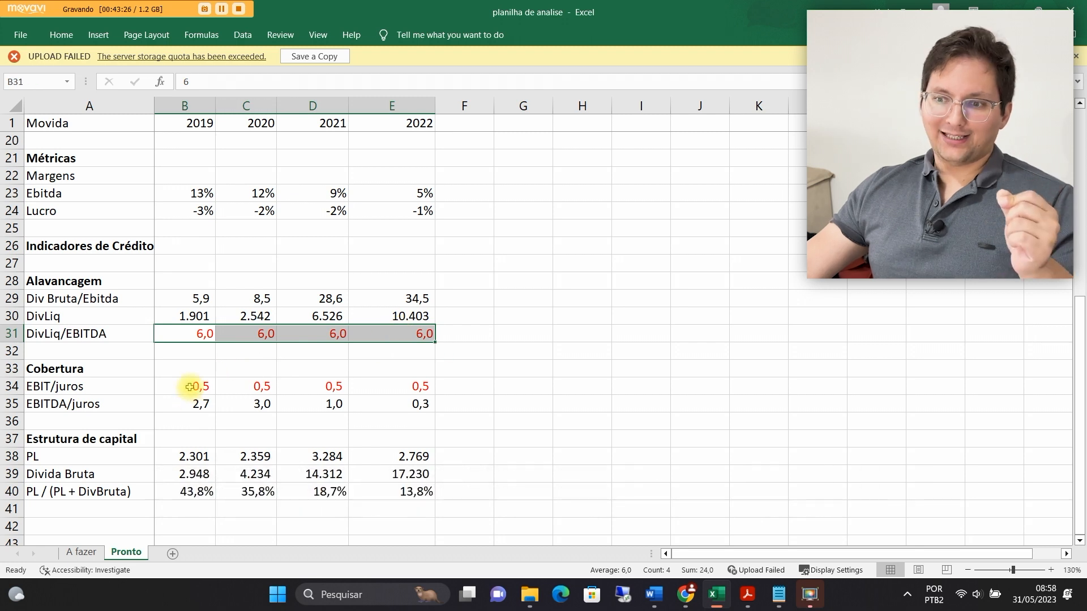
{"action": "left_click_drag", "start_coordinate": [190, 386], "coordinate": [398, 381]}
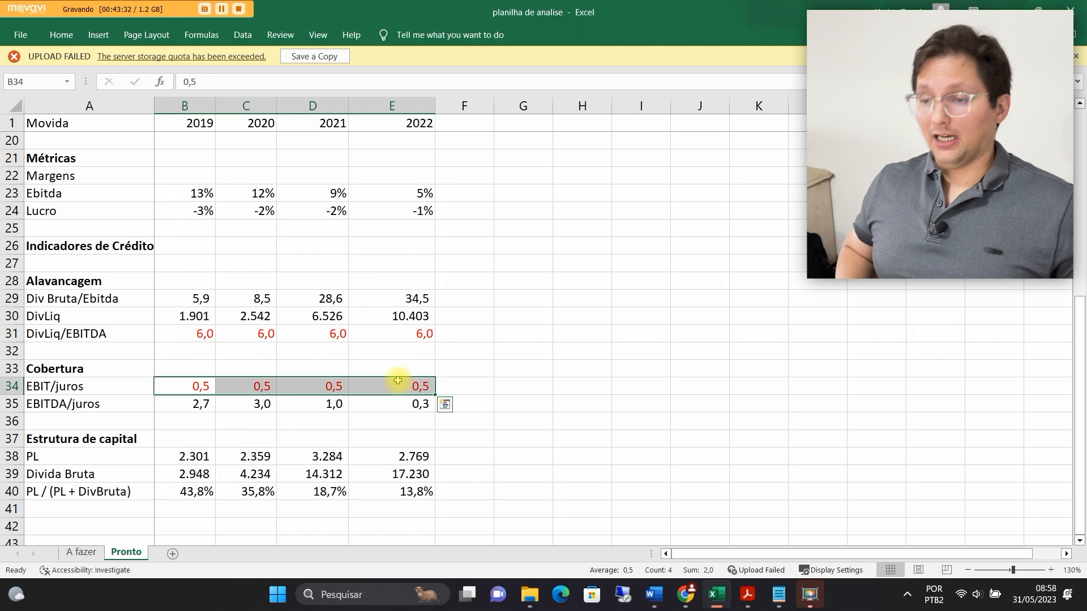